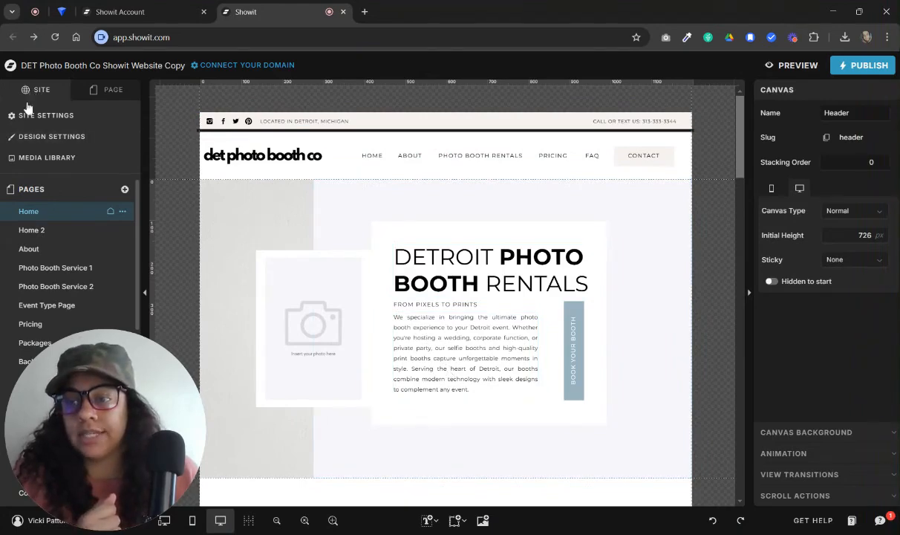
# Open the site's design settings and inspect color 3 in the color palette and the heading type style
pyautogui.click(28, 138)
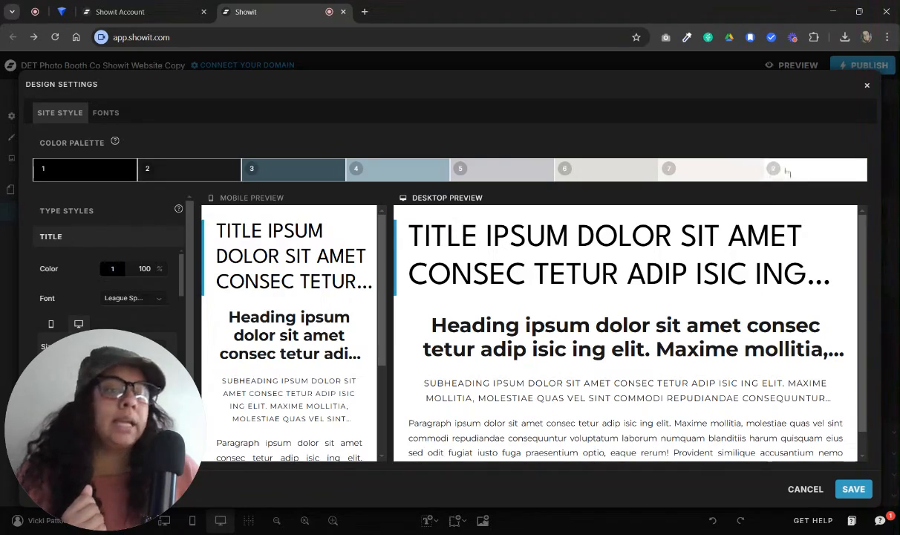
pyautogui.click(281, 176)
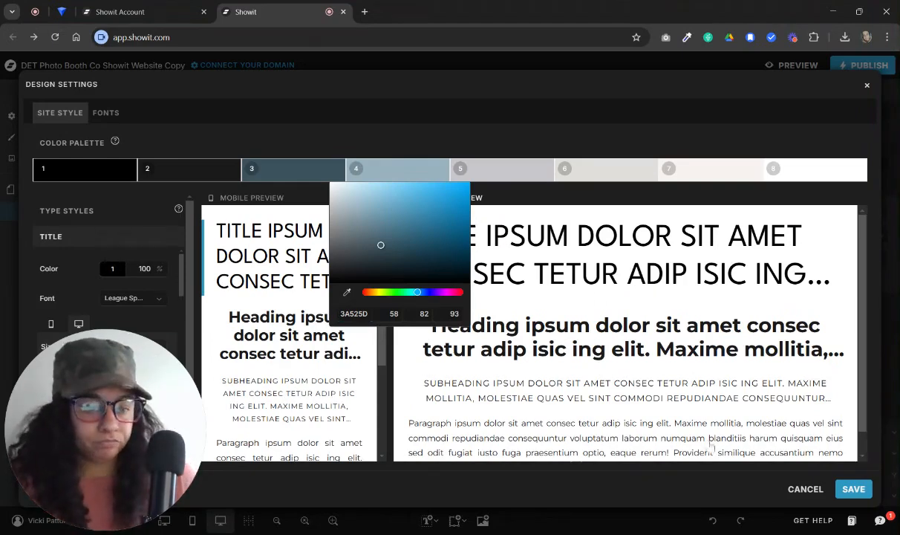
pyautogui.click(676, 351)
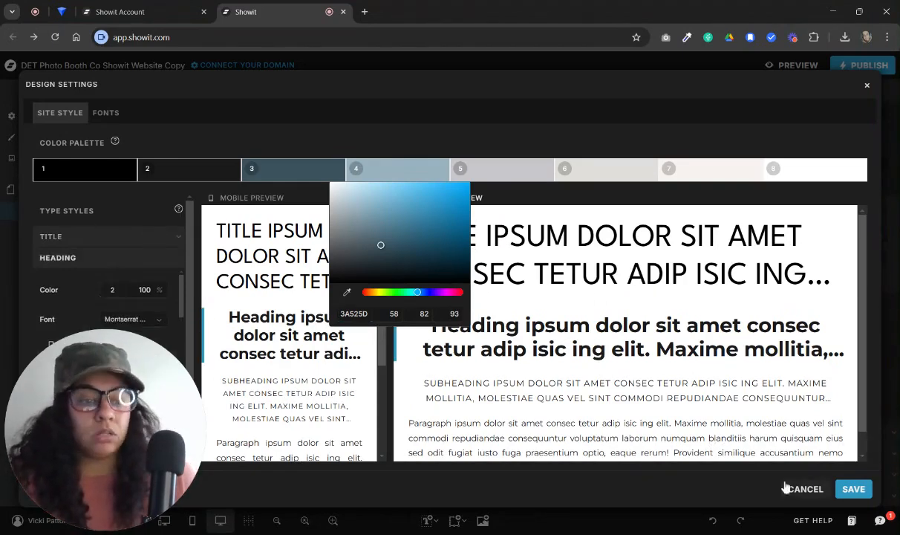
pyautogui.click(577, 128)
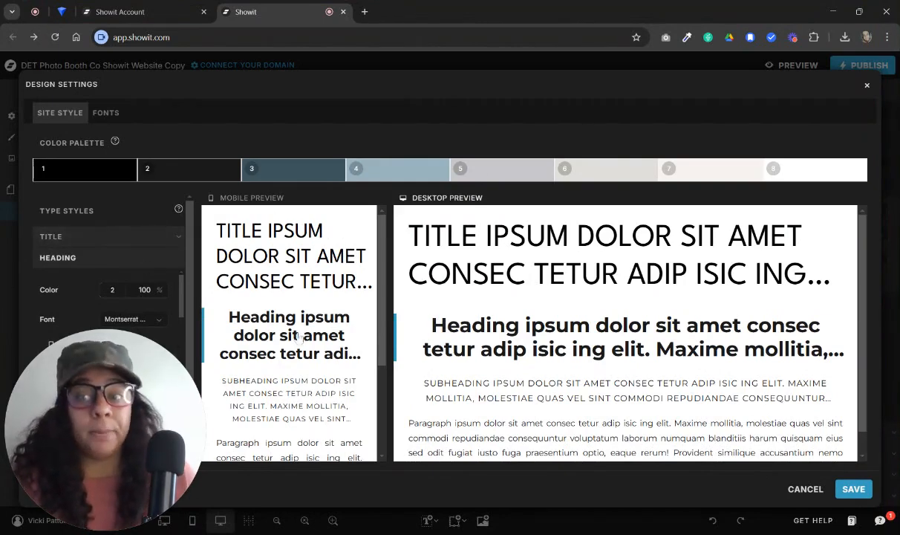
# Review the Google font and active font options in the design settings, closing them without saving
pyautogui.click(108, 114)
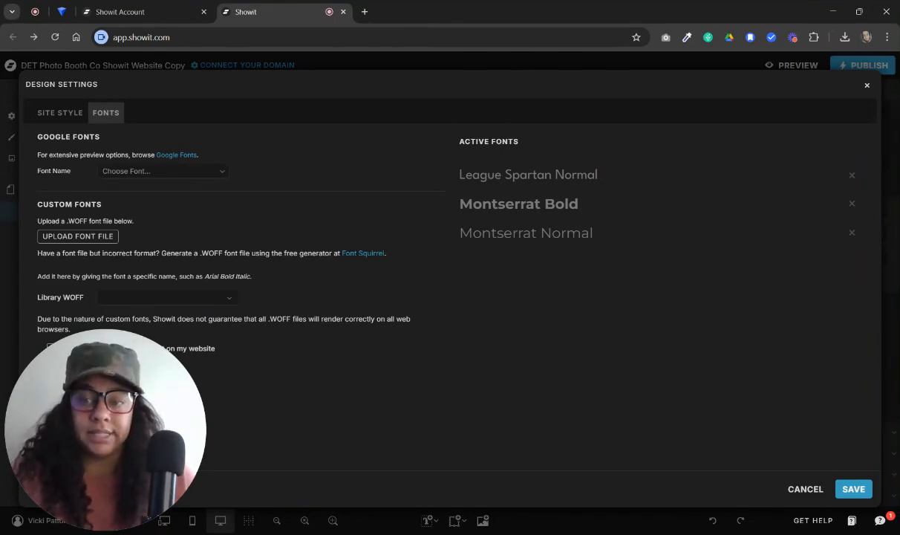
pyautogui.click(202, 175)
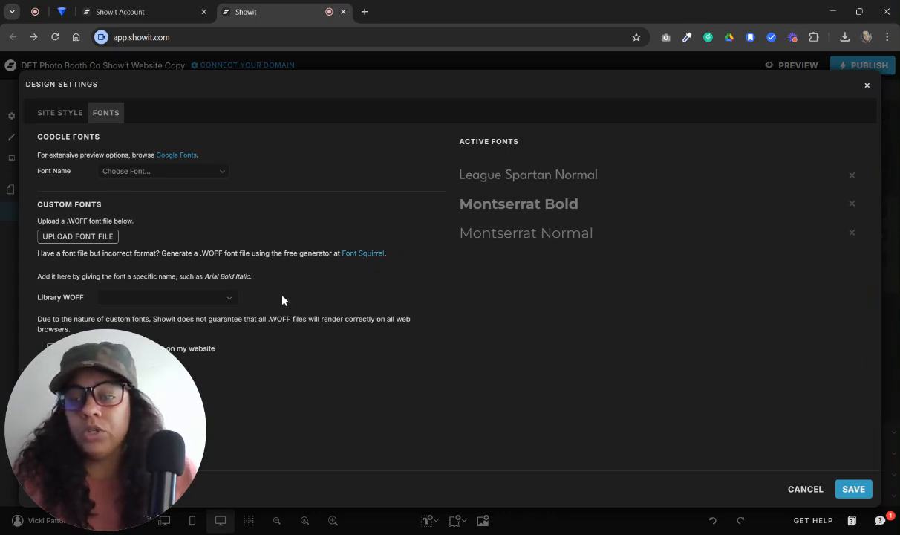
pyautogui.click(803, 490)
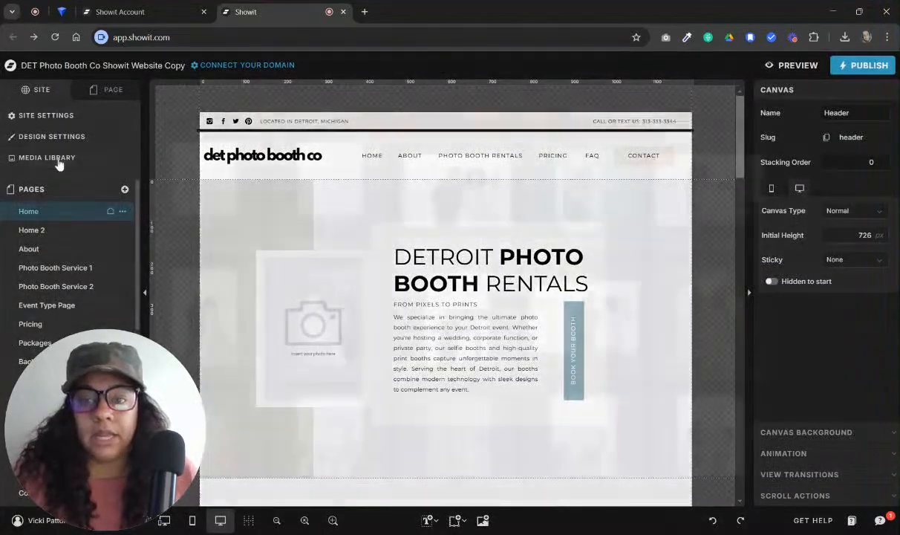
# Look over the image files in the media library and close it
pyautogui.click(58, 160)
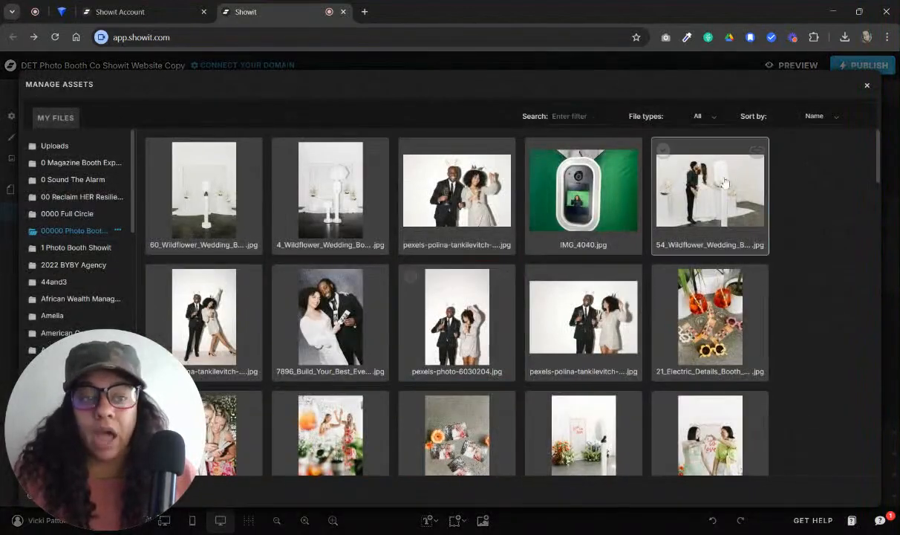
pyautogui.click(866, 86)
# Inspect the custom WOFF font library and the site style in the design settings, leaving without saving
pyautogui.click(62, 141)
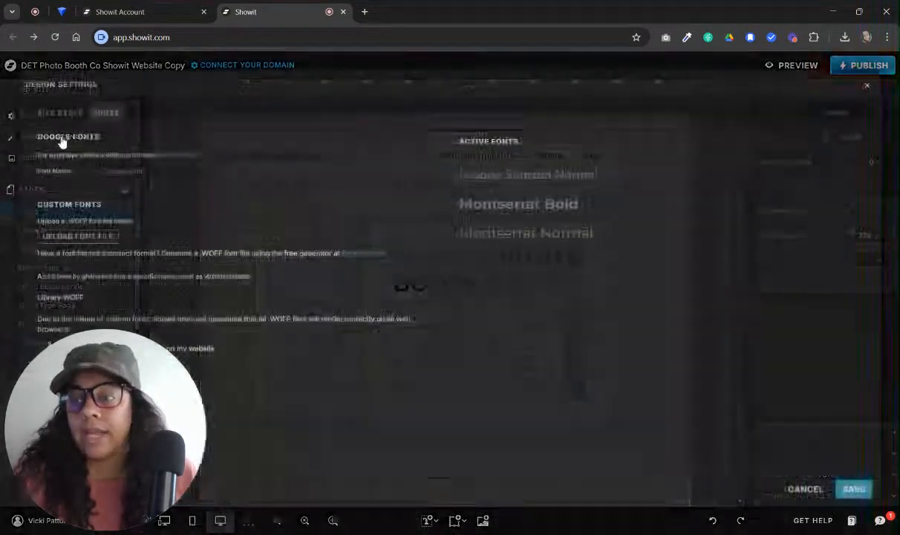
pyautogui.click(187, 298)
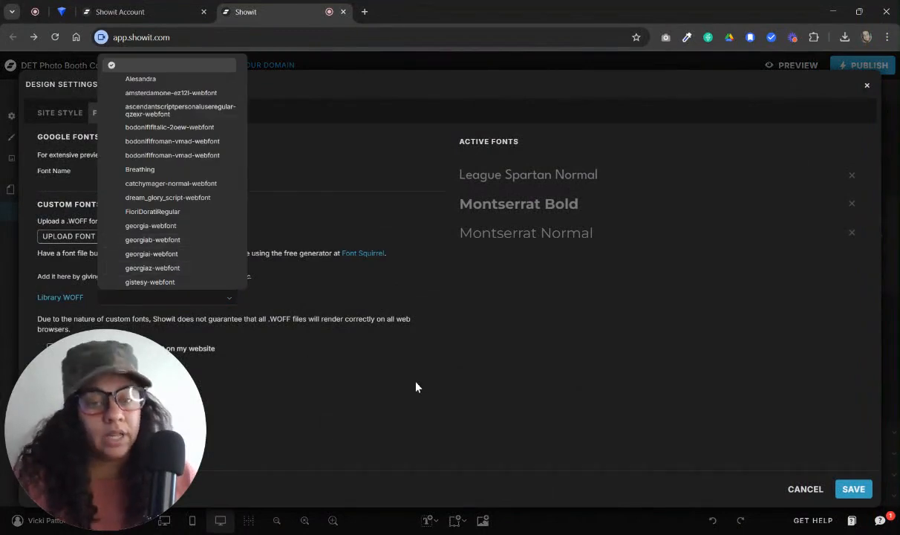
pyautogui.click(434, 360)
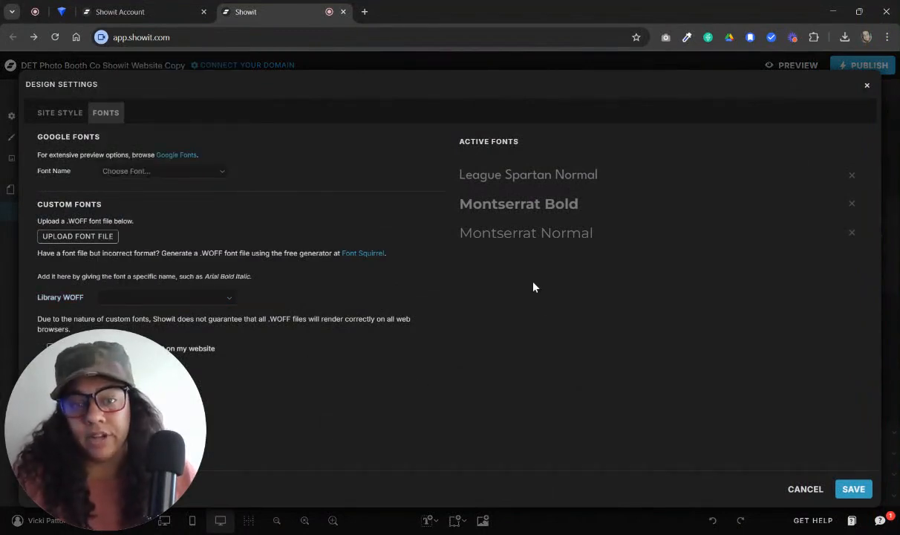
pyautogui.click(72, 120)
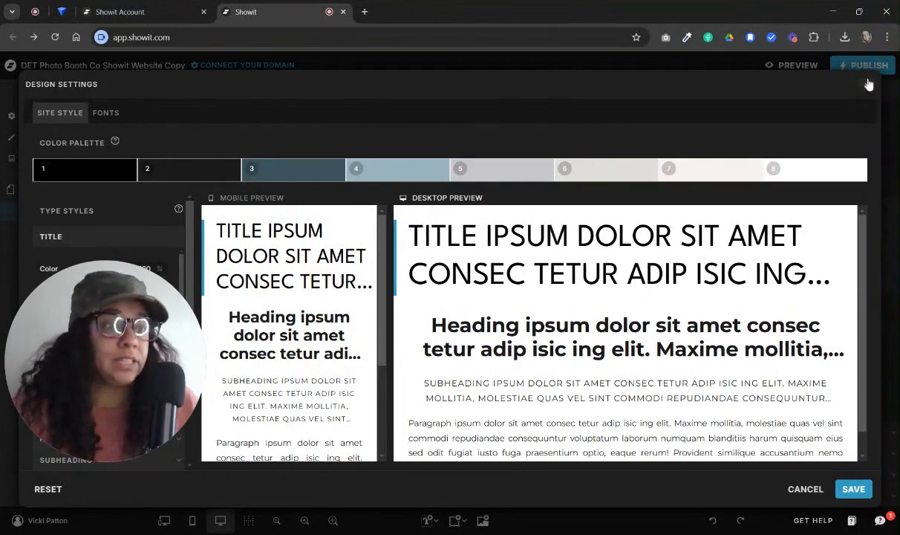
pyautogui.click(802, 491)
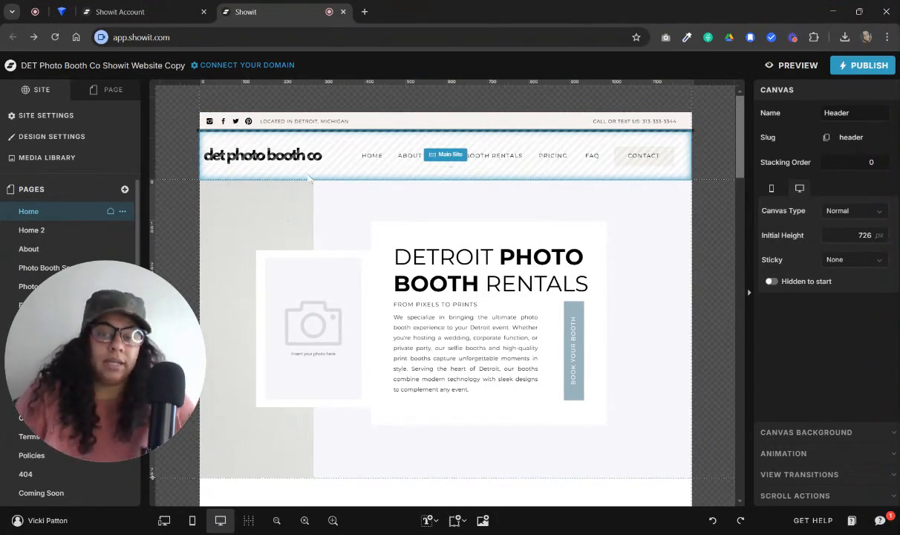
# Select the Main Site menu area on the Home page and look through the page's sections below it
pyautogui.click(295, 154)
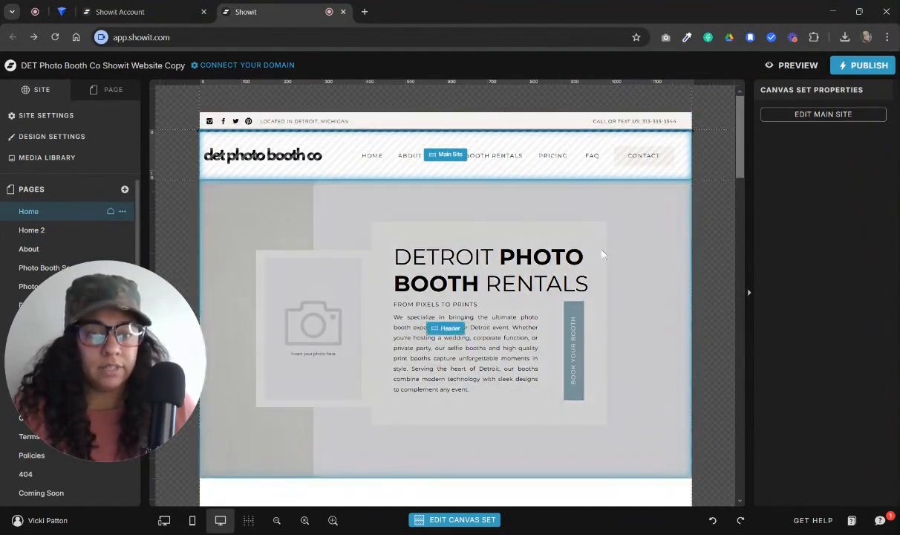
pyautogui.scroll(-5, 715, 371)
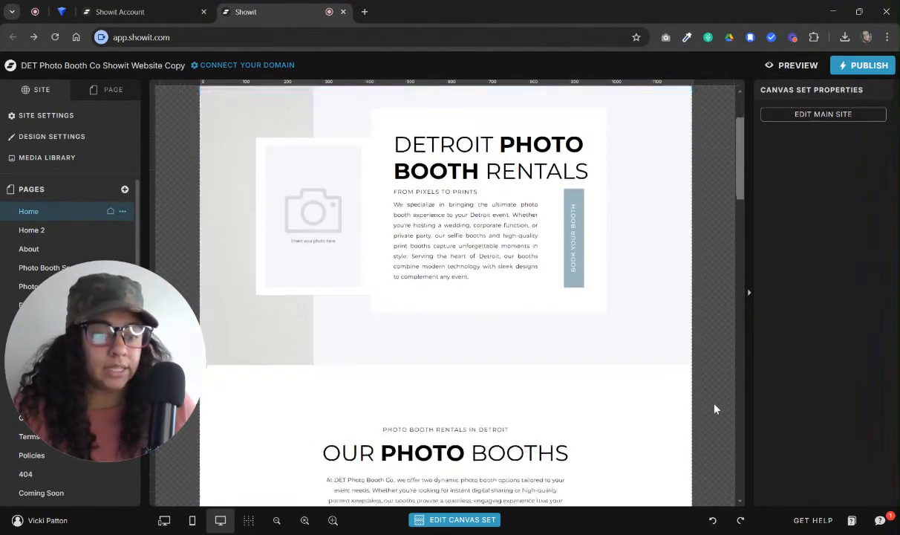
pyautogui.scroll(-13, 588, 338)
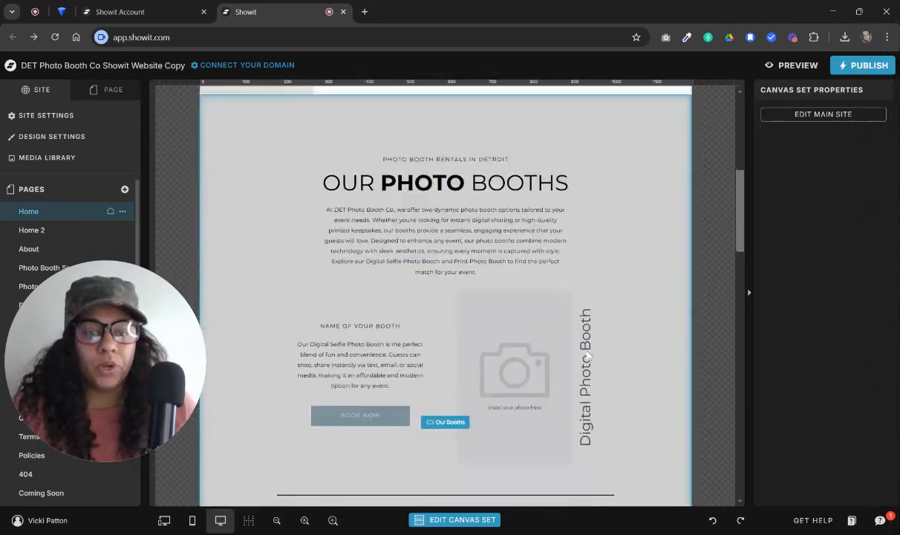
pyautogui.scroll(15, 588, 366)
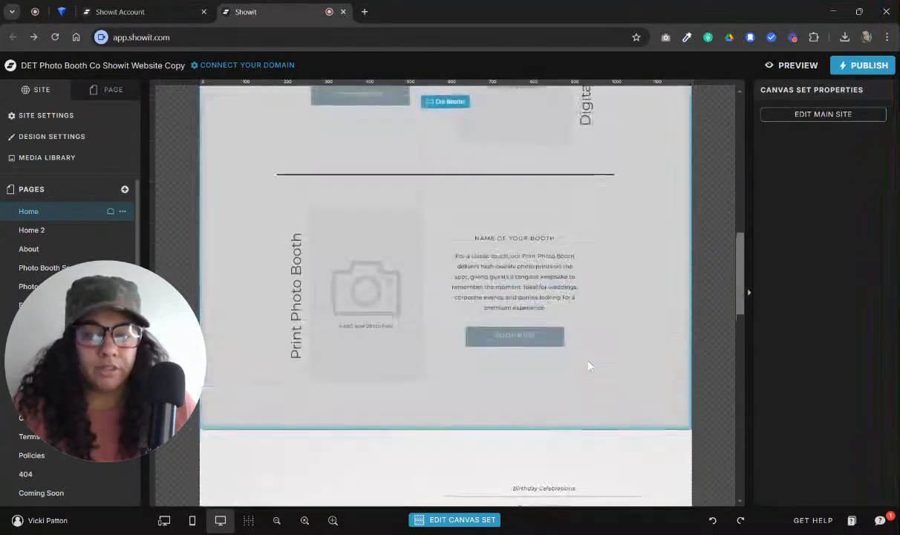
pyautogui.scroll(4, 637, 349)
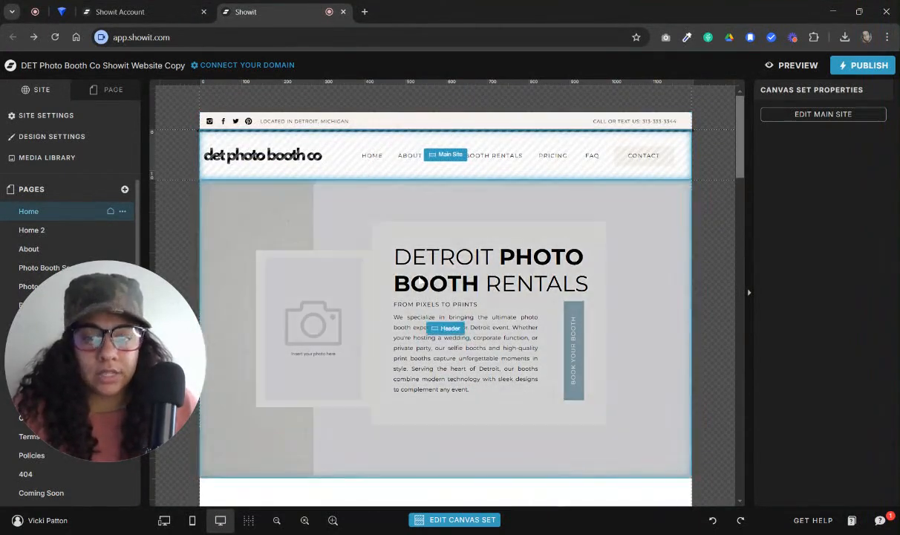
# Compare how the Header canvas's paragraph text and the Main Site menu area are selected on the Home page
pyautogui.click(465, 354)
pyautogui.click(468, 332)
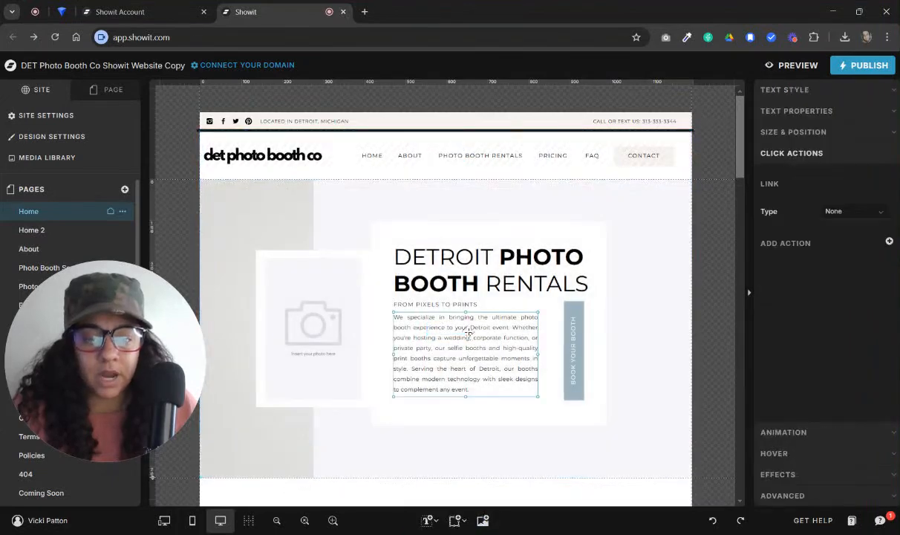
pyautogui.click(355, 172)
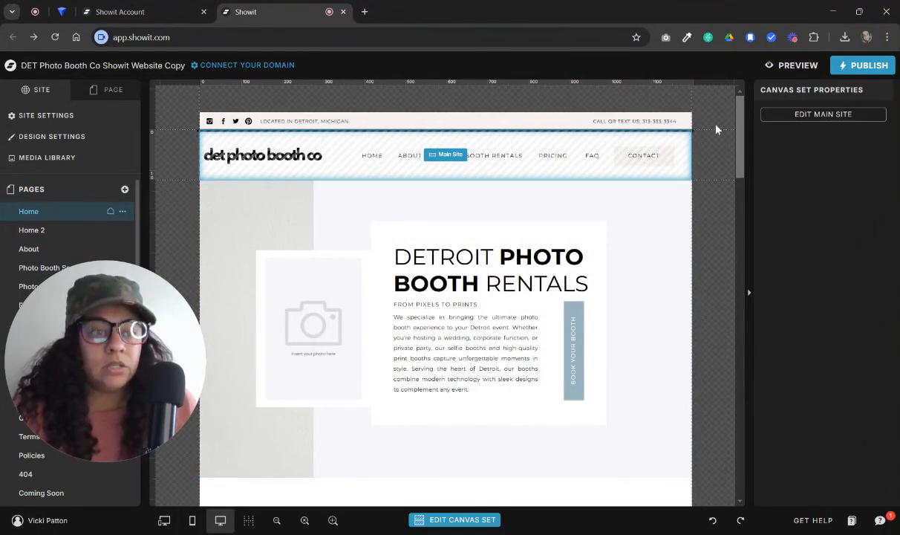
# Open the Main Site canvas set for editing and review which pages and blog templates it applies to
pyautogui.click(814, 115)
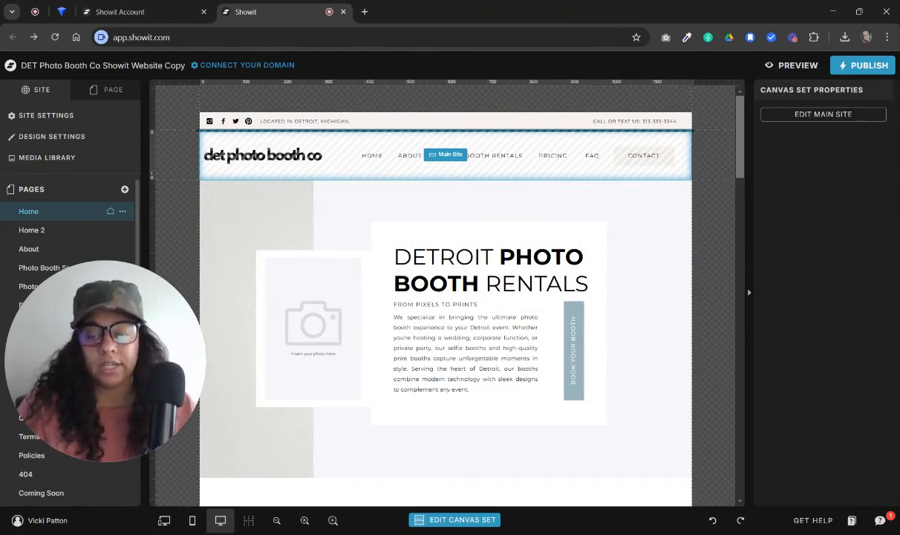
pyautogui.click(450, 155)
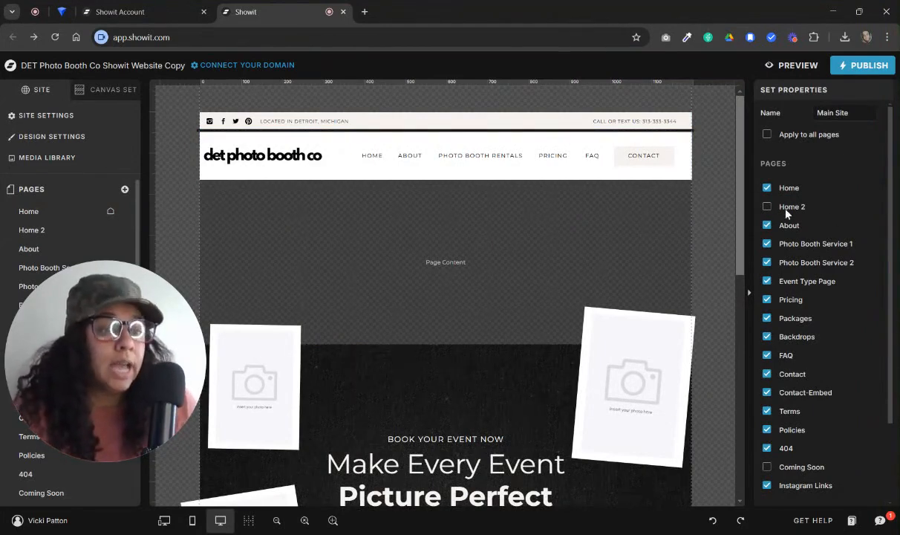
pyautogui.scroll(-3, 820, 230)
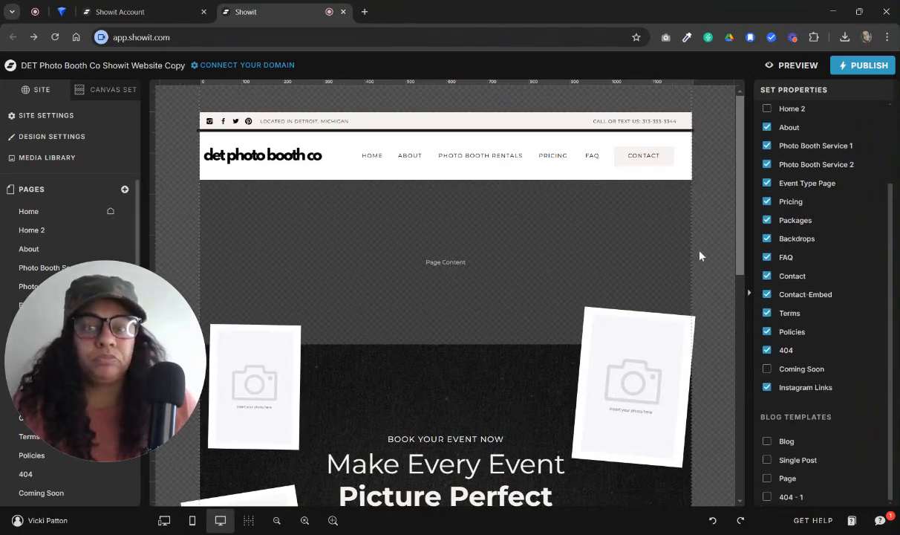
# Examine the canvases in the Main Site set and on the Home page, returning to the site's page list
pyautogui.click(104, 89)
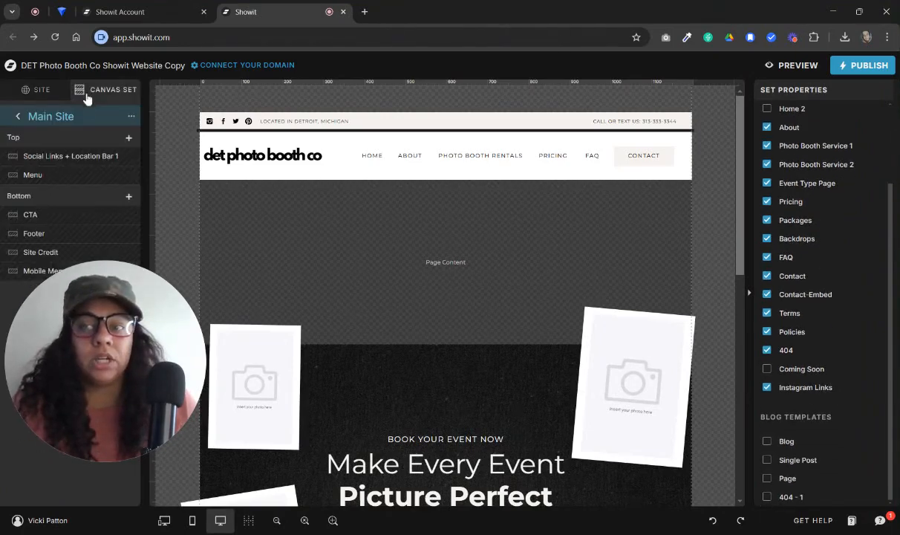
pyautogui.click(22, 115)
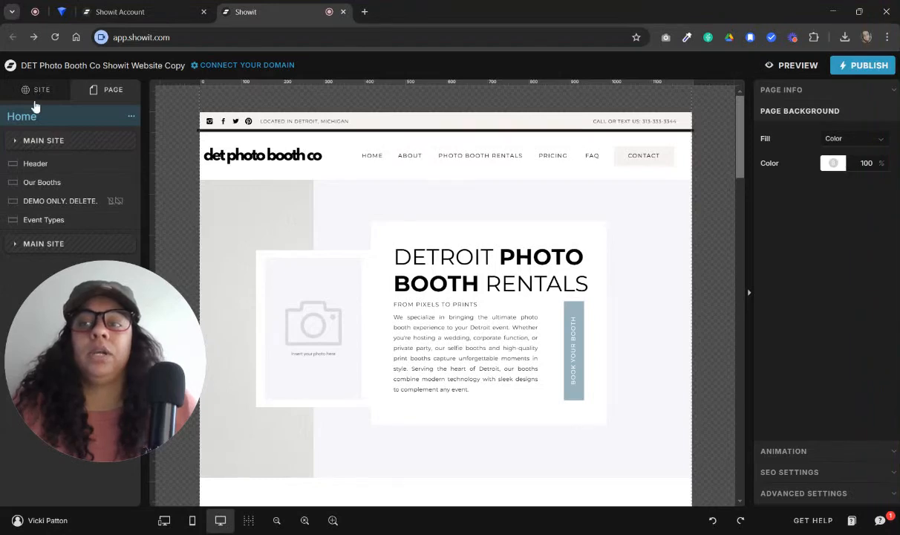
pyautogui.click(34, 91)
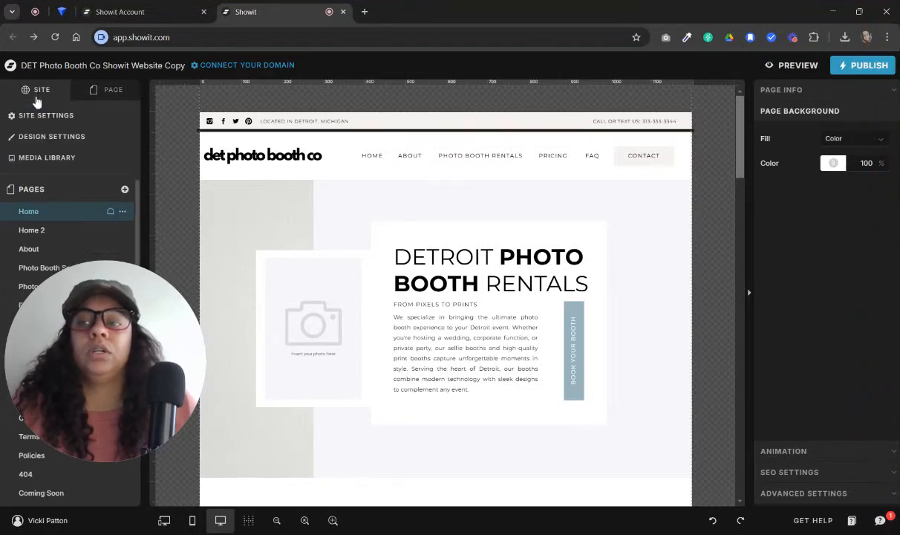
pyautogui.click(98, 91)
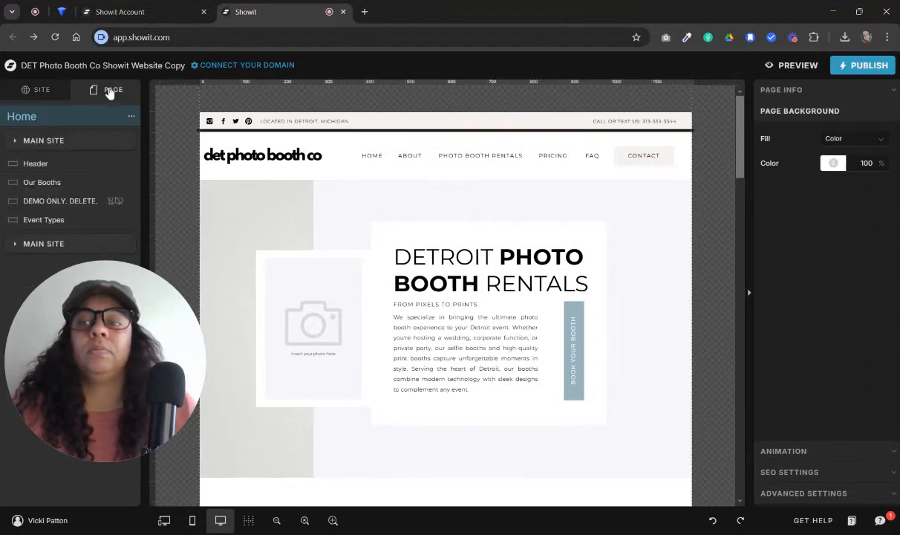
pyautogui.click(29, 90)
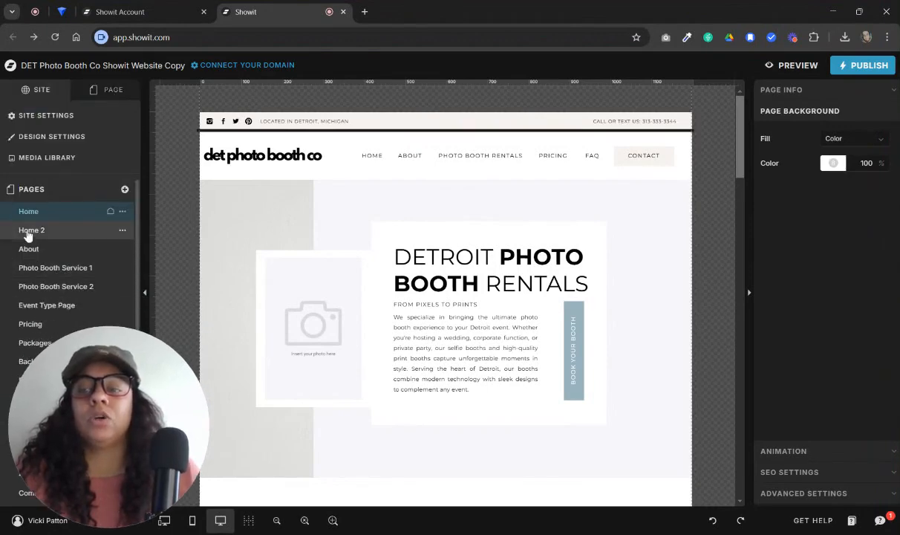
# Open the Home 2 page and inspect the header's logo, menu items, Contact button and menu icon individually
pyautogui.click(30, 231)
pyautogui.click(491, 167)
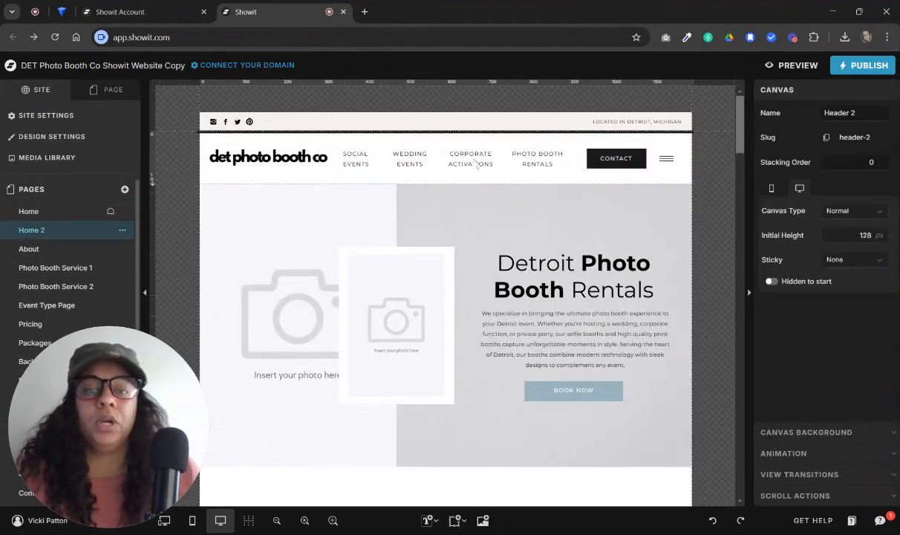
pyautogui.click(549, 164)
pyautogui.click(473, 162)
pyautogui.click(409, 159)
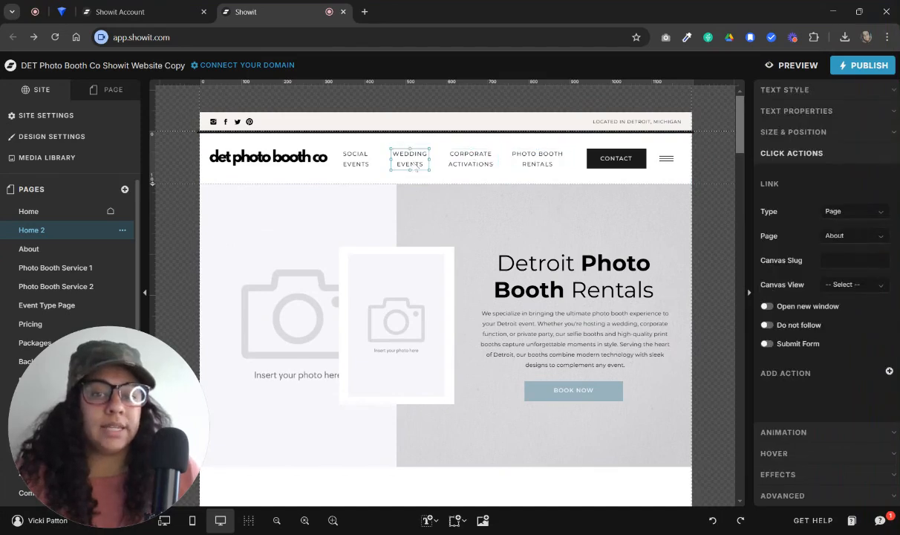
pyautogui.click(357, 159)
pyautogui.click(268, 157)
pyautogui.click(616, 158)
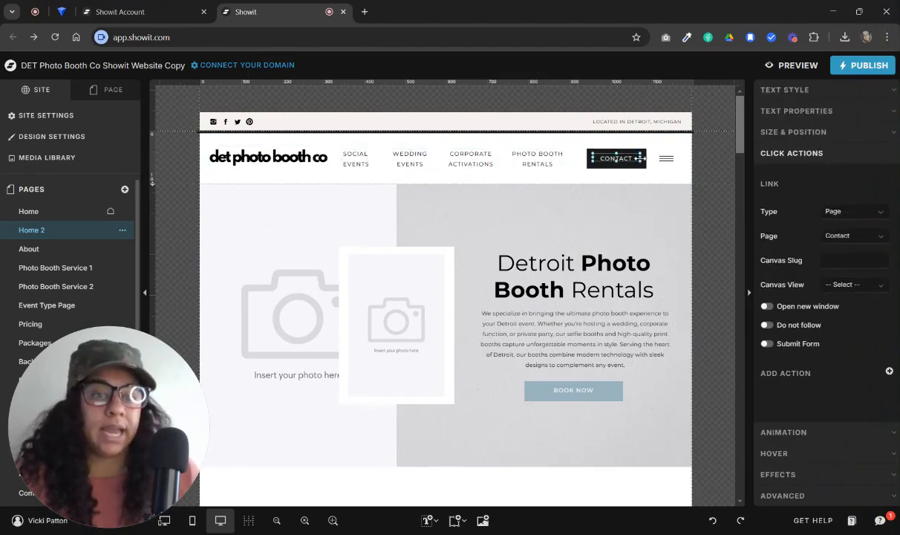
pyautogui.click(665, 159)
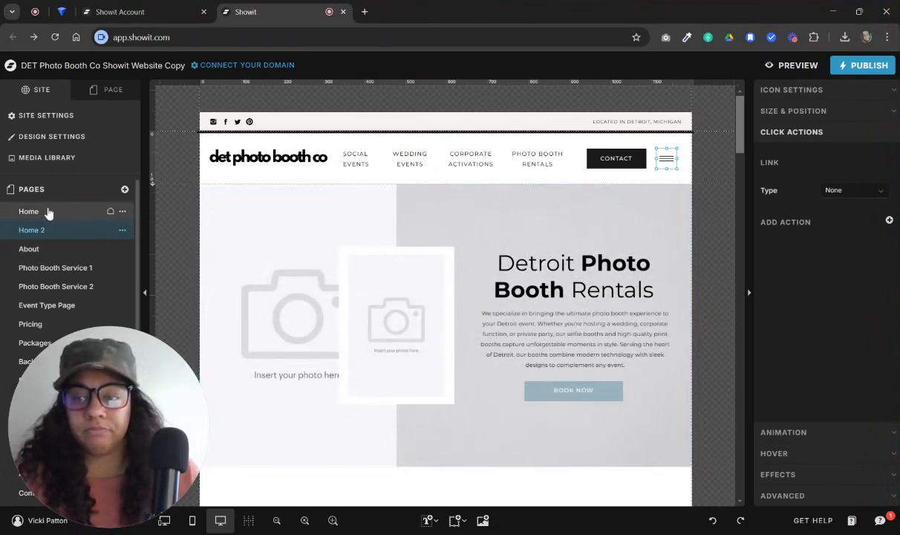
# Compare the Home page's menu with Home 2's, selecting the Corporate Activations menu item on Home 2
pyautogui.click(47, 212)
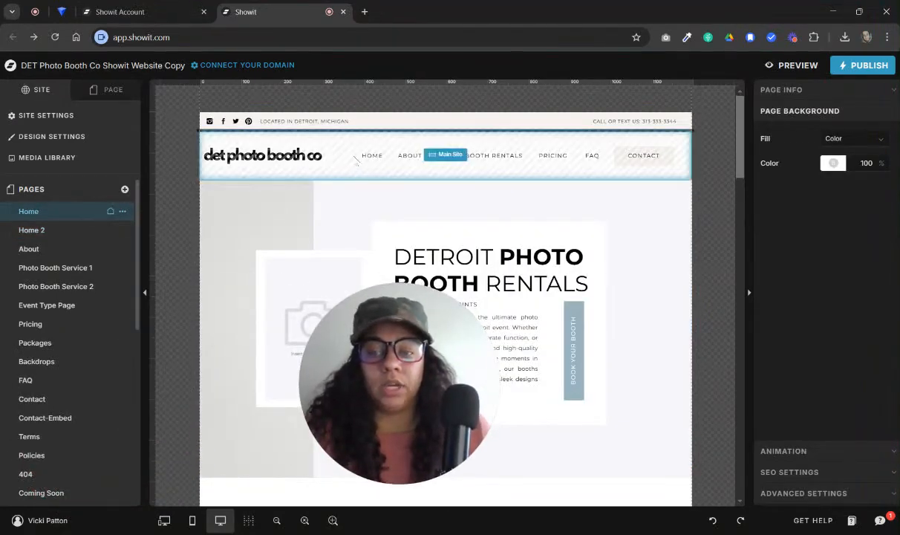
pyautogui.click(44, 230)
pyautogui.click(512, 166)
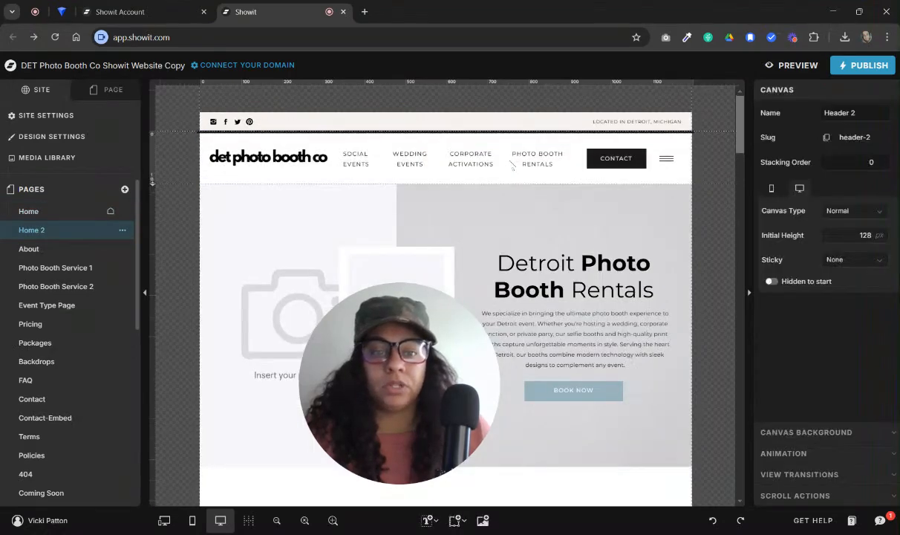
pyautogui.click(486, 162)
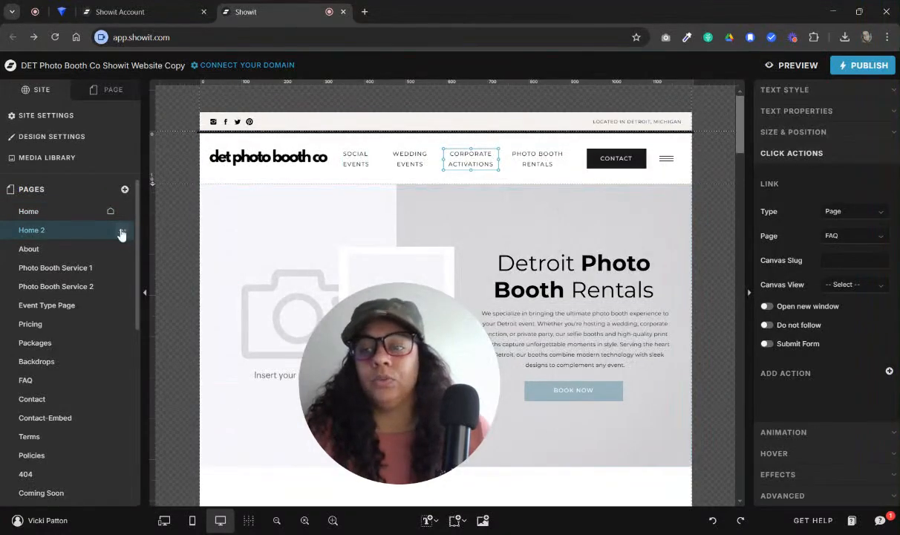
# Check the Header 2 canvas's options for converting it to a site canvas and review the list of existing site canvases
pyautogui.click(98, 90)
pyautogui.click(130, 154)
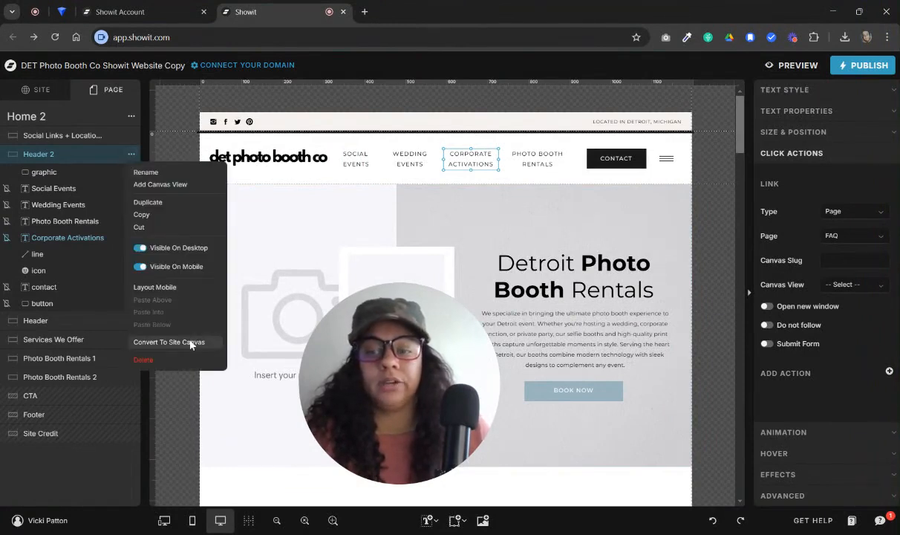
pyautogui.click(49, 95)
pyautogui.scroll(-5, 78, 349)
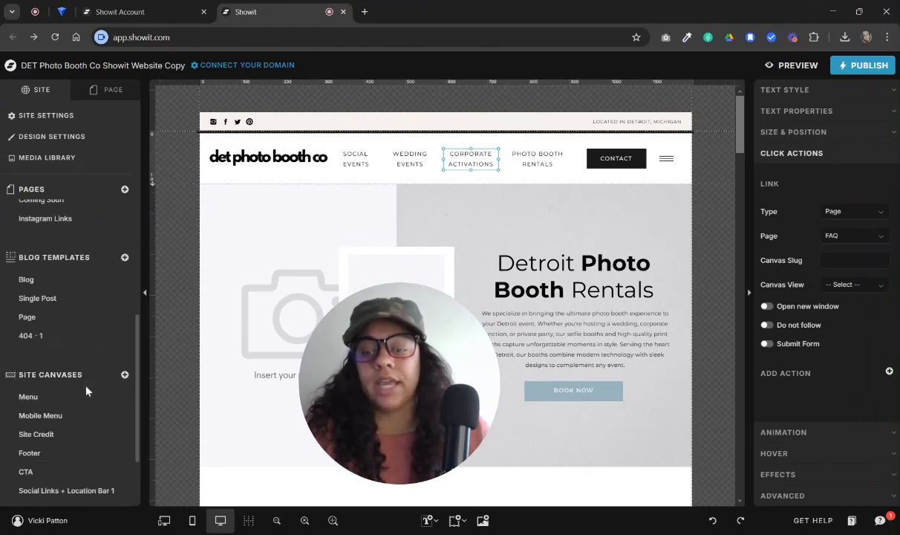
pyautogui.scroll(-3, 86, 392)
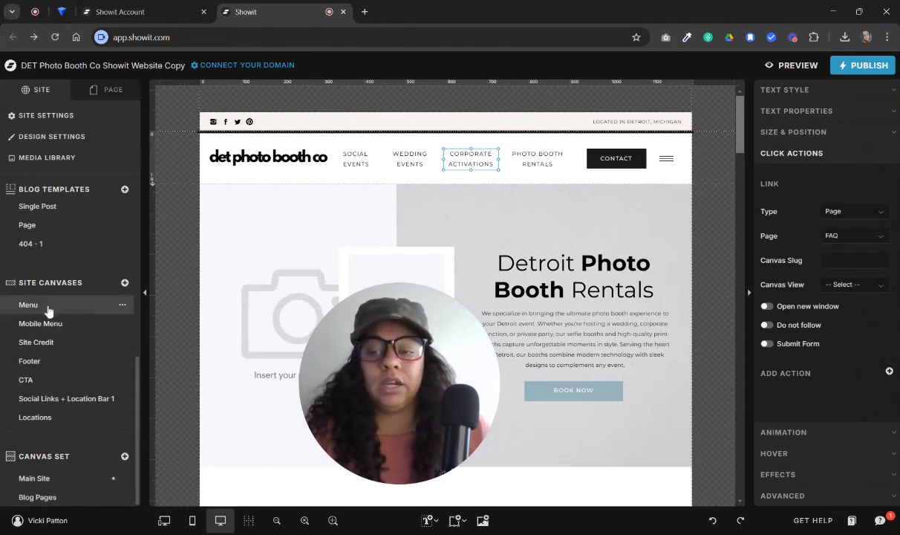
pyautogui.scroll(5, 119, 249)
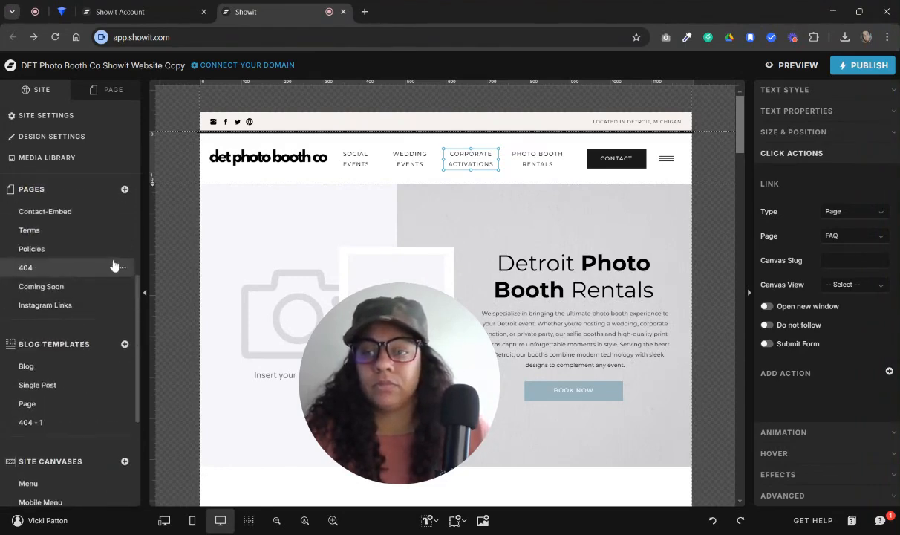
pyautogui.scroll(6, 116, 266)
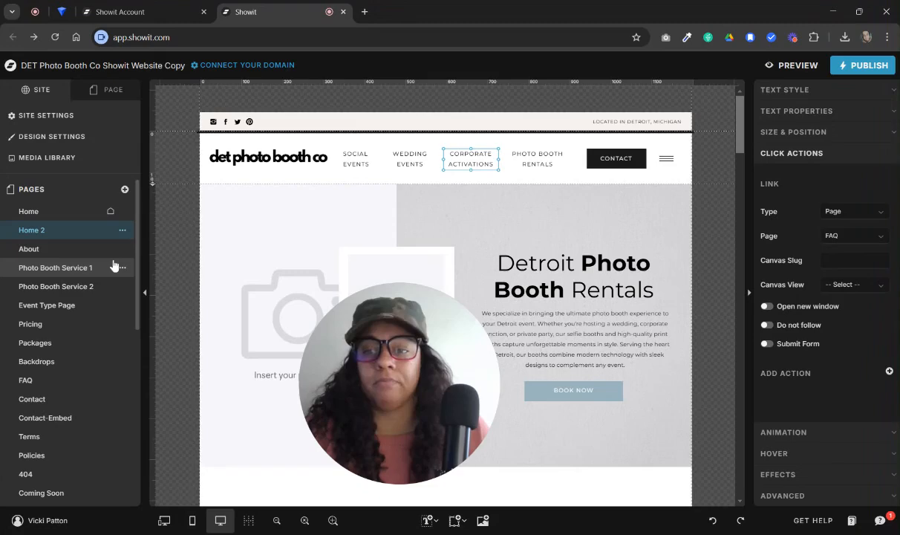
# Open the Home page, enter its Main Site canvas set, and open the Menu site canvas for editing
pyautogui.click(56, 214)
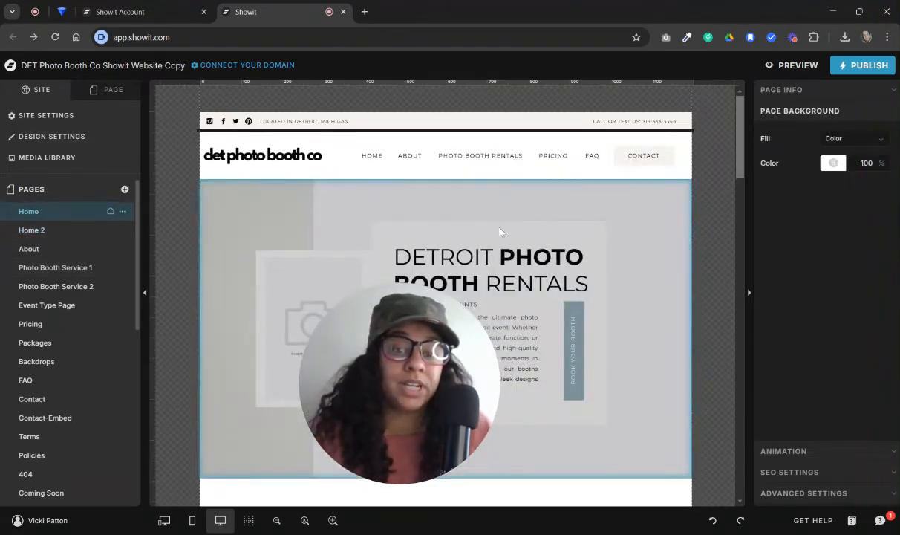
pyautogui.click(309, 161)
pyautogui.click(440, 158)
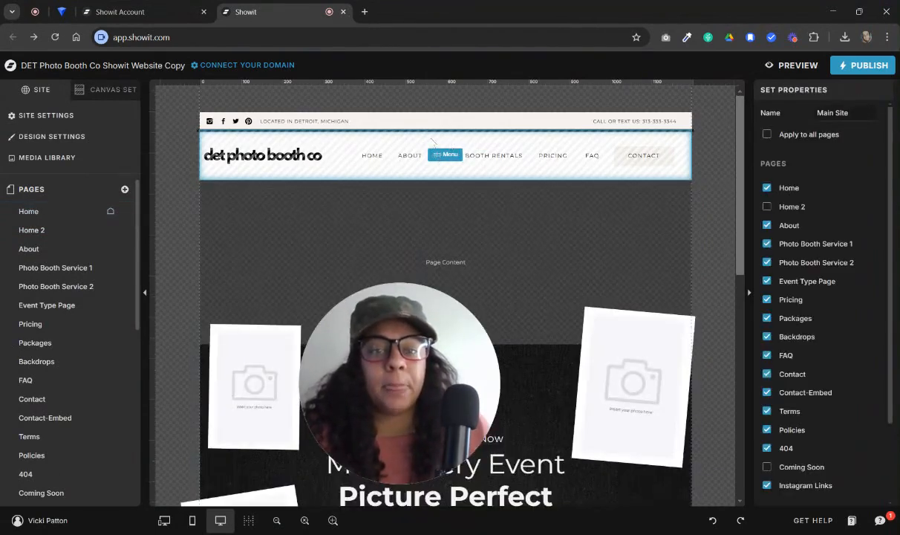
pyautogui.click(398, 158)
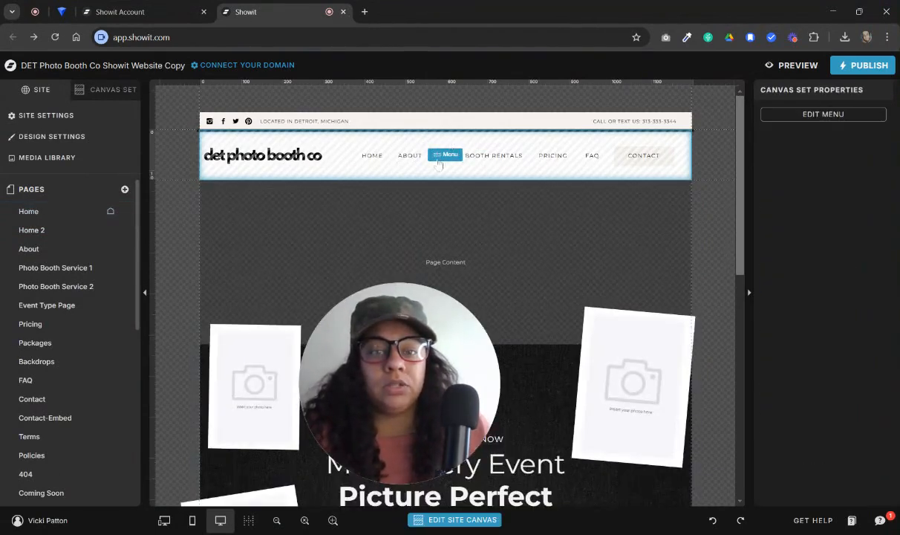
pyautogui.click(465, 519)
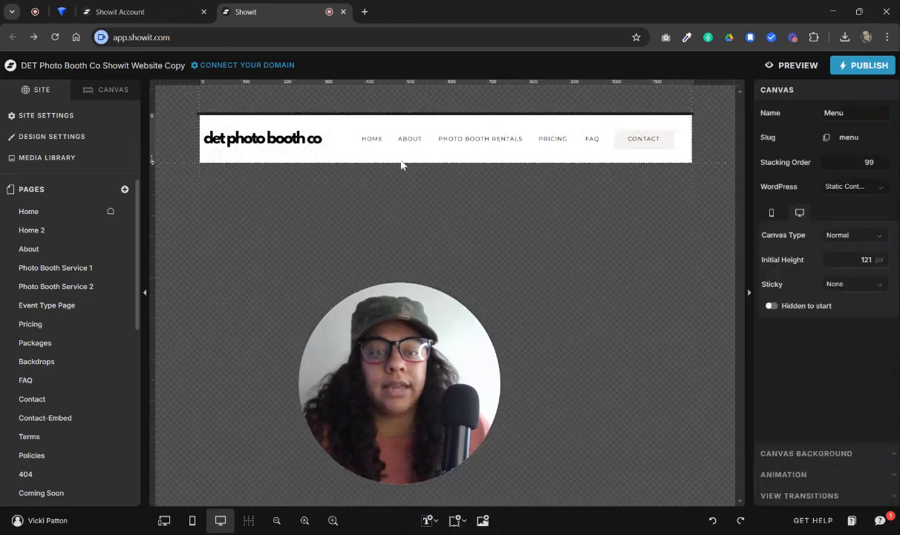
# Inspect the menu logo's image settings and the image picker with its file upload option, leaving the logo file as is
pyautogui.click(270, 131)
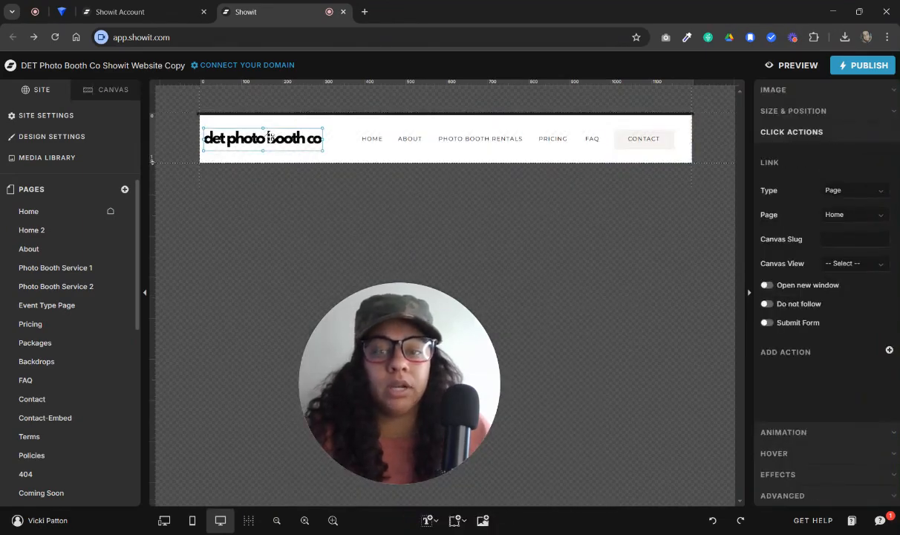
pyautogui.click(827, 90)
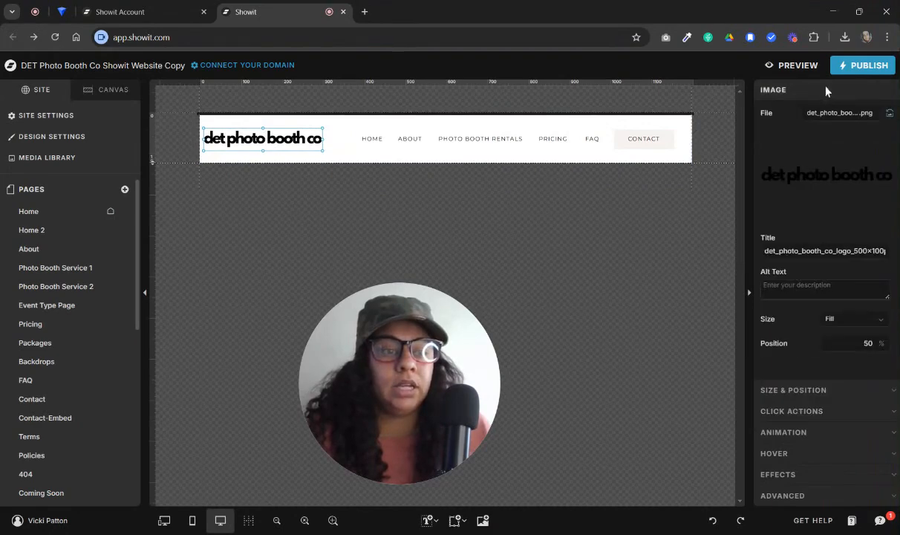
pyautogui.click(829, 183)
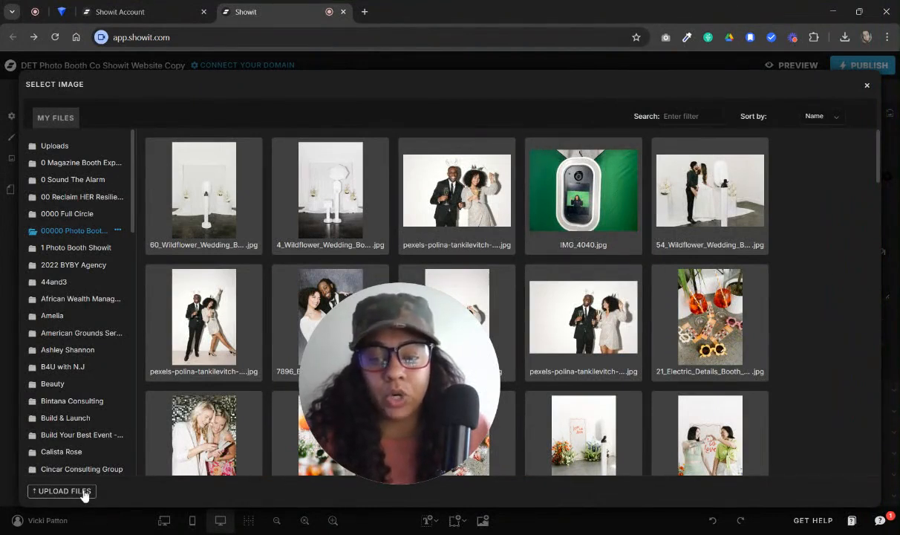
pyautogui.click(867, 85)
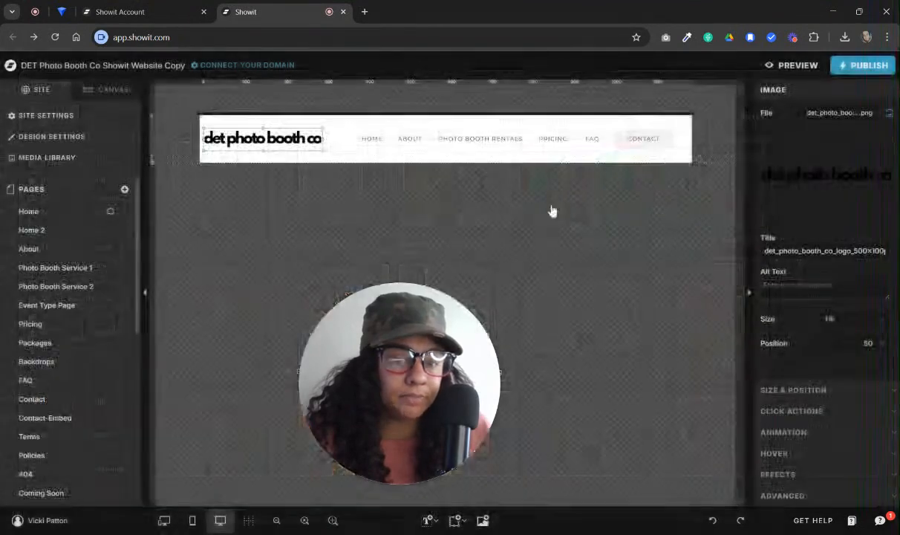
# Enlarge the logo slightly from its lower corner and keep its image size mode at Fill
pyautogui.click(331, 151)
pyautogui.click(314, 143)
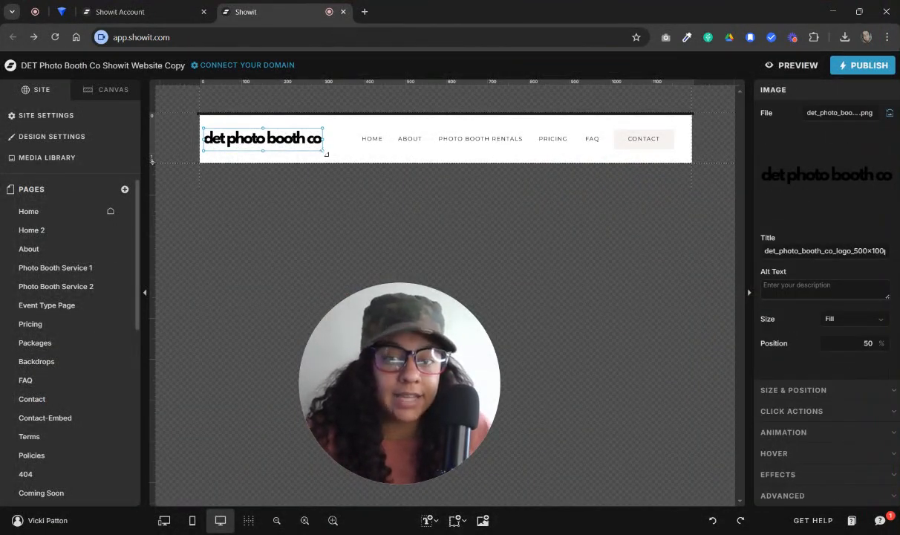
pyautogui.moveTo(326, 153)
pyautogui.mouseDown()
pyautogui.moveTo(346, 160)
pyautogui.moveTo(327, 148)
pyautogui.moveTo(335, 156)
pyautogui.mouseUp()
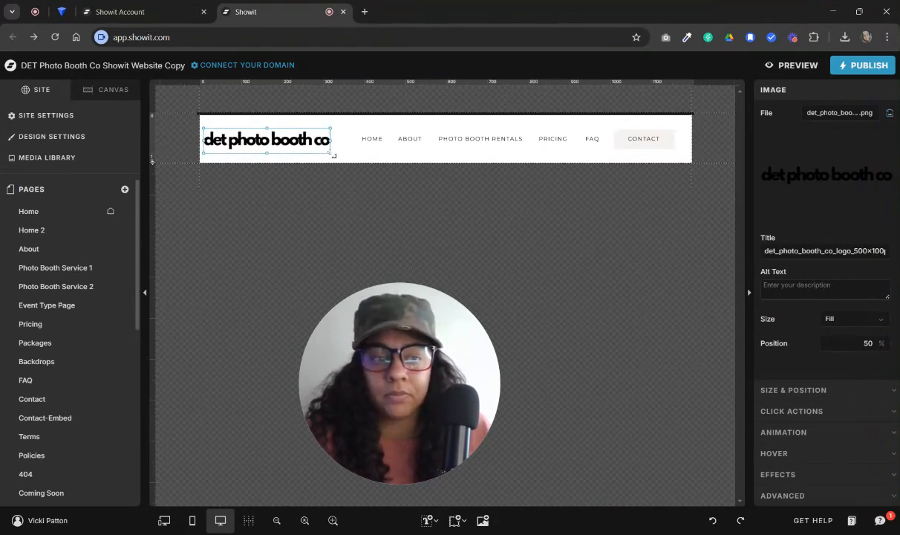
pyautogui.click(854, 319)
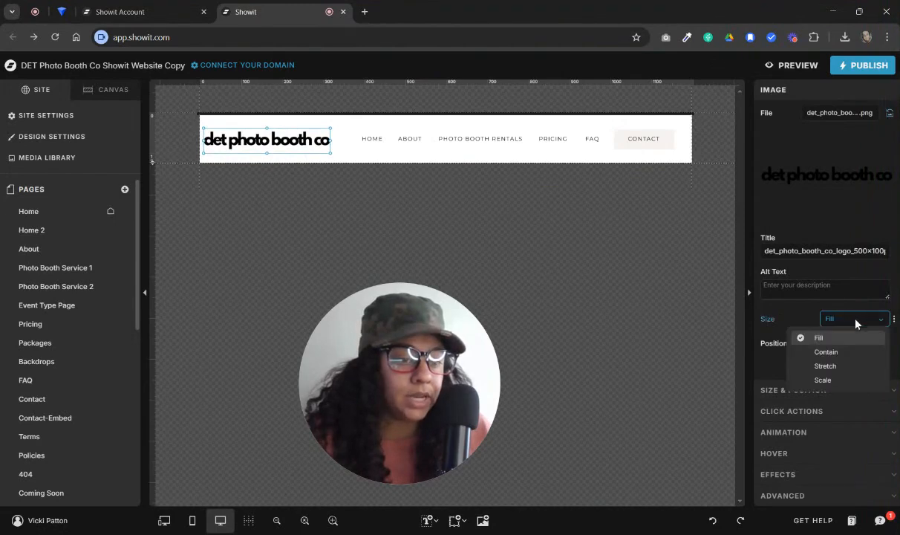
pyautogui.click(794, 339)
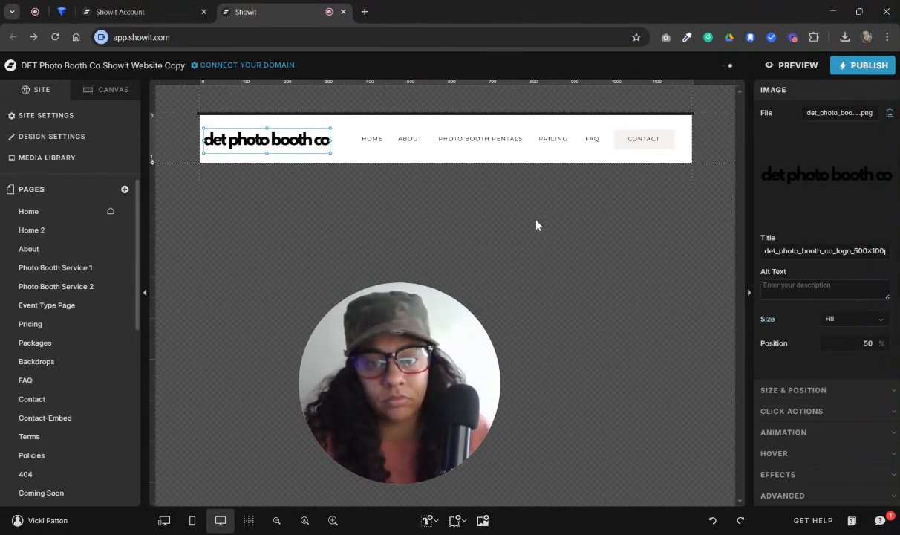
# Replace the About menu item's text with the placeholder LDFMLSAJFOPASJFOPAKS
pyautogui.click(357, 157)
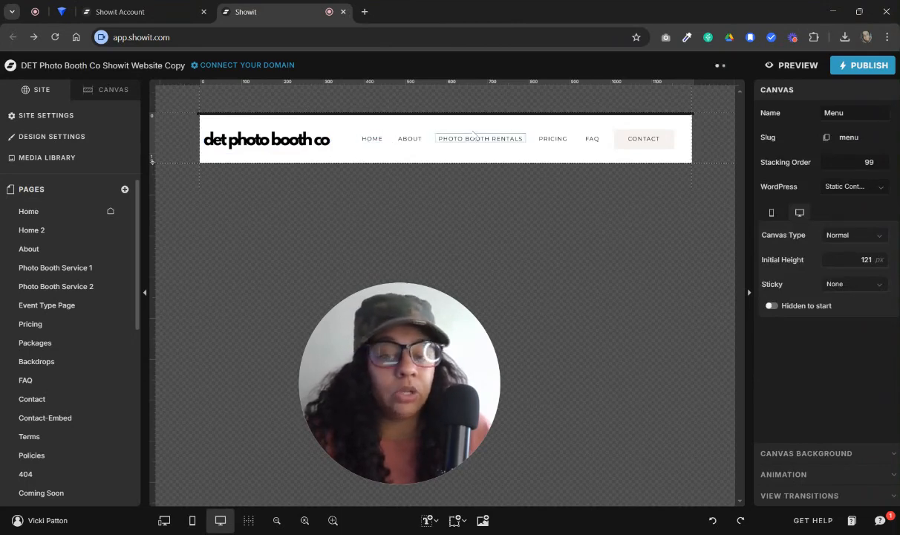
pyautogui.click(375, 139)
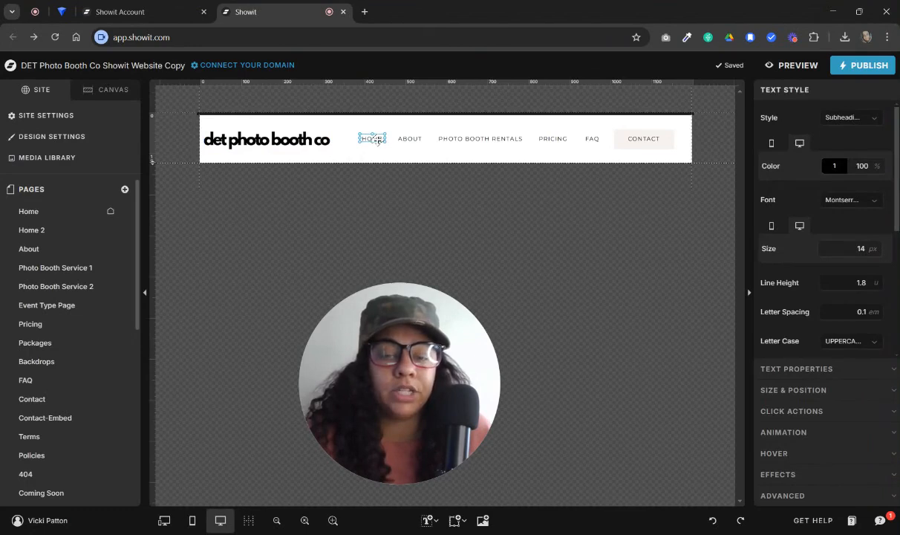
pyautogui.click(410, 138)
pyautogui.doubleClick(410, 138)
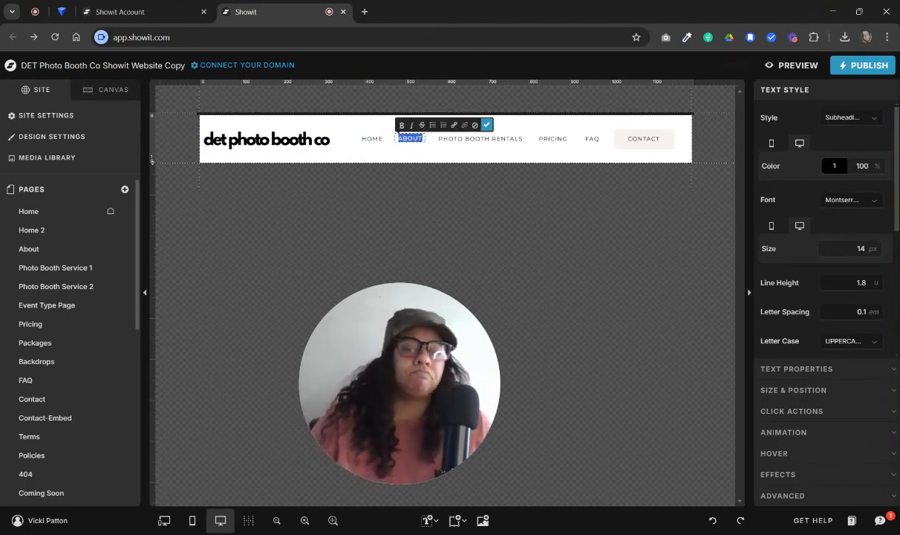
pyautogui.write('fopaks')
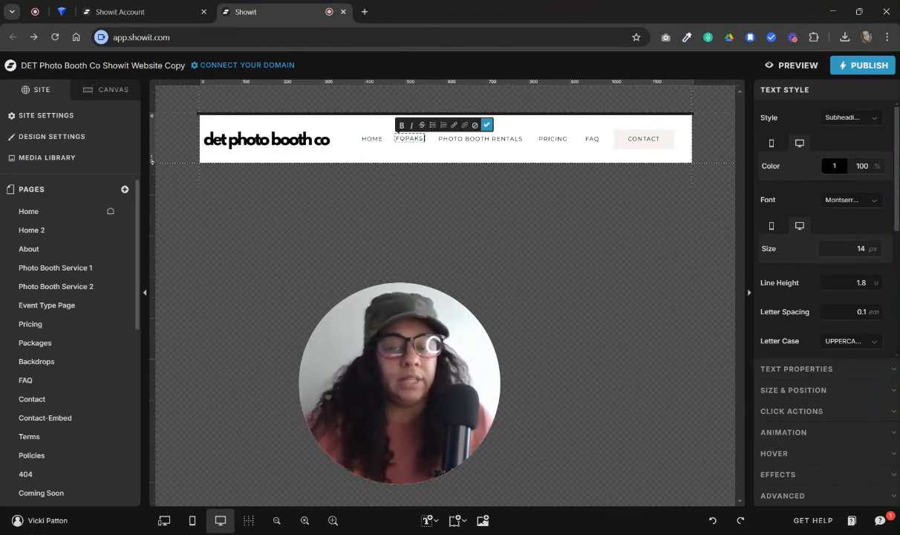
pyautogui.click(421, 160)
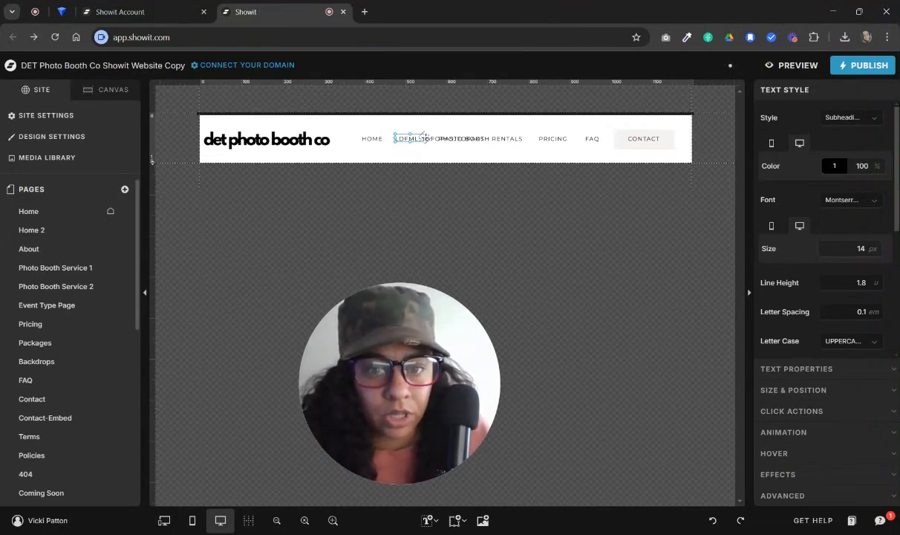
# Widen the placeholder item's text box to fit its text, and shift the Home item and the placeholder item towards the logo
pyautogui.moveTo(426, 140); pyautogui.dragTo(490, 139)
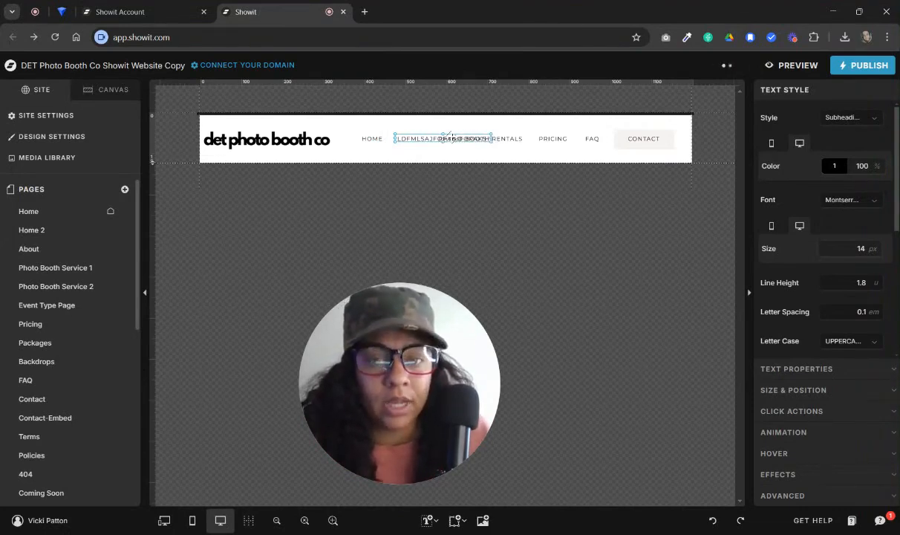
pyautogui.moveTo(373, 138); pyautogui.dragTo(349, 138)
pyautogui.moveTo(417, 145); pyautogui.dragTo(440, 138)
# Break the placeholder menu text into two lines after LDFMLSAJFOP and fit its text box closely around them
pyautogui.doubleClick(365, 139)
pyautogui.doubleClick(423, 138)
pyautogui.click(423, 138)
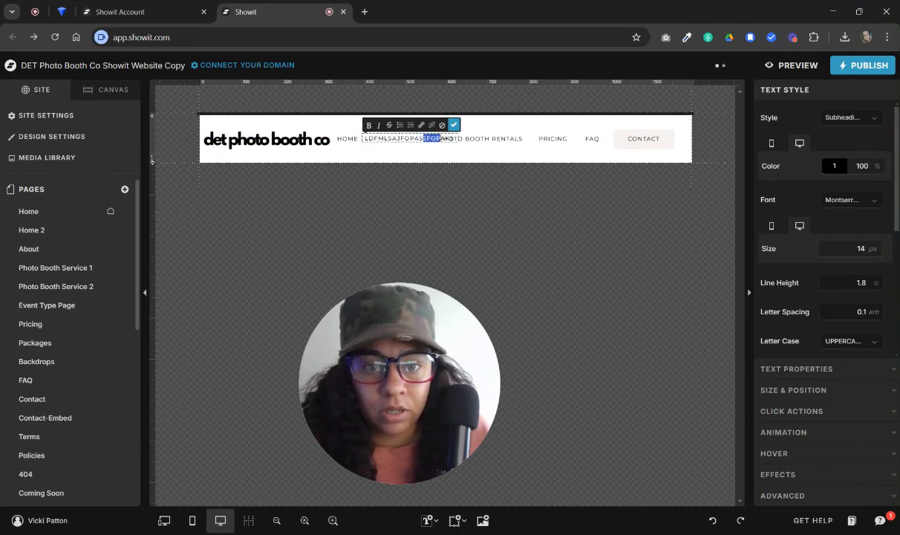
pyautogui.click(415, 138)
pyautogui.press('BackSpace')
pyautogui.press('BackSpace')
pyautogui.press('BackSpace')
pyautogui.press('BackSpace')
pyautogui.press('BackSpace')
pyautogui.press('BackSpace')
pyautogui.press('BackSpace')
pyautogui.press('BackSpace')
pyautogui.press('BackSpace')
pyautogui.press('BackSpace')
pyautogui.press('BackSpace')
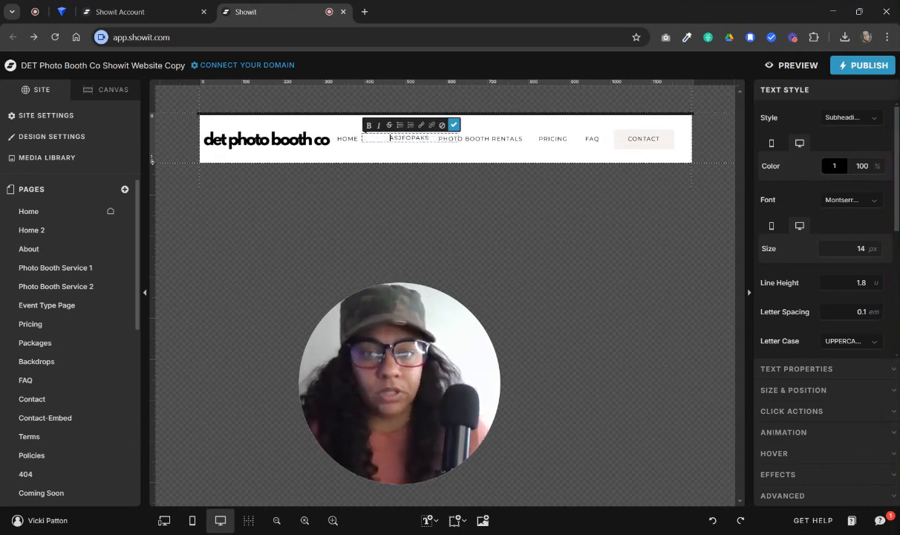
pyautogui.click(455, 124)
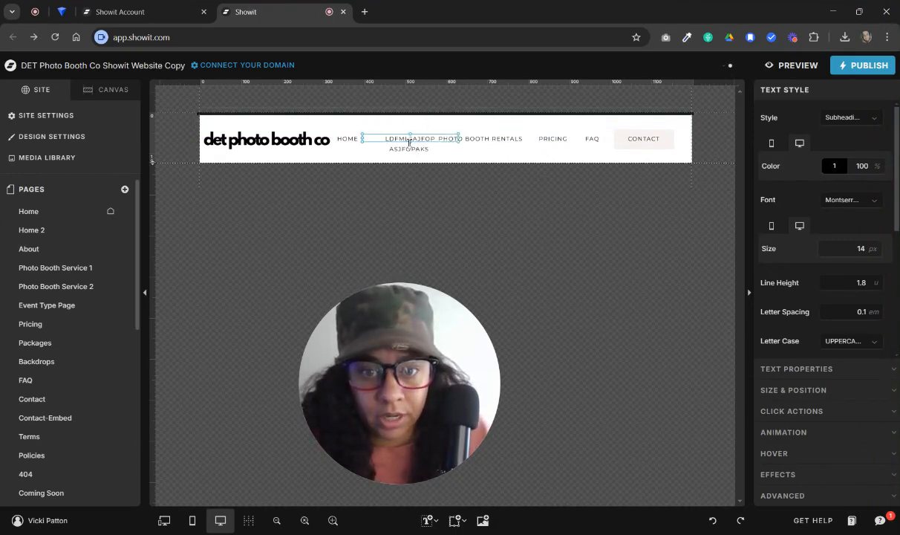
pyautogui.moveTo(410, 142)
pyautogui.mouseDown()
pyautogui.moveTo(412, 154)
pyautogui.moveTo(438, 143)
pyautogui.moveTo(420, 143)
pyautogui.mouseUp()
pyautogui.click(465, 153)
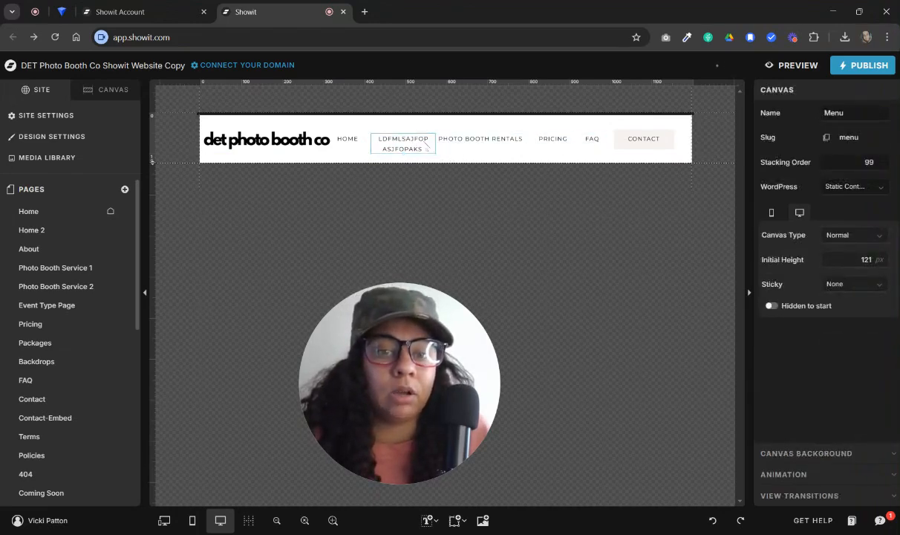
# Distribute the menu items from Home to FAQ evenly in the horizontal direction
pyautogui.moveTo(345, 124); pyautogui.dragTo(592, 148)
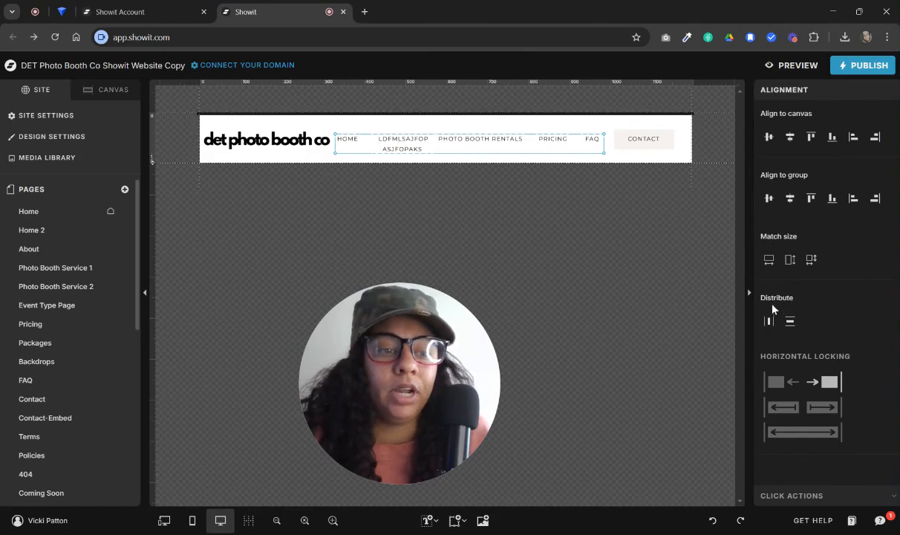
pyautogui.click(768, 323)
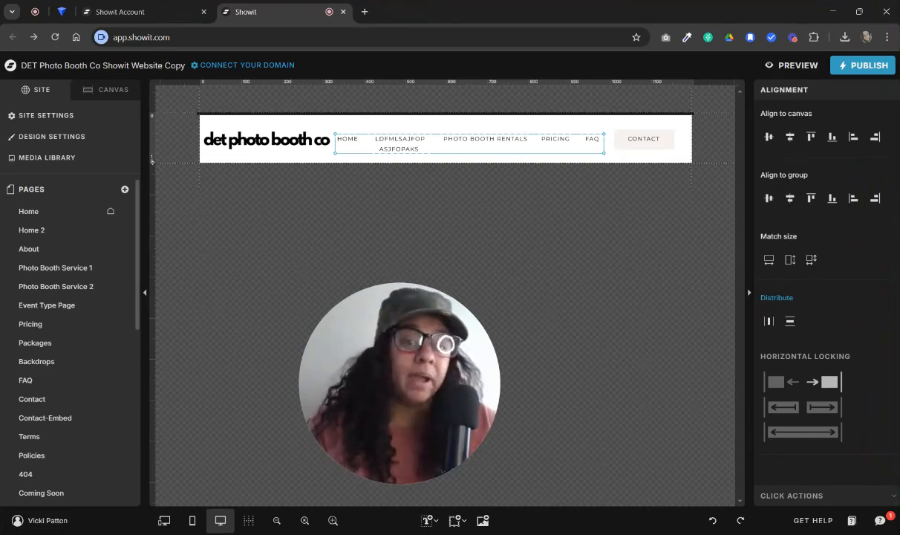
pyautogui.click(437, 126)
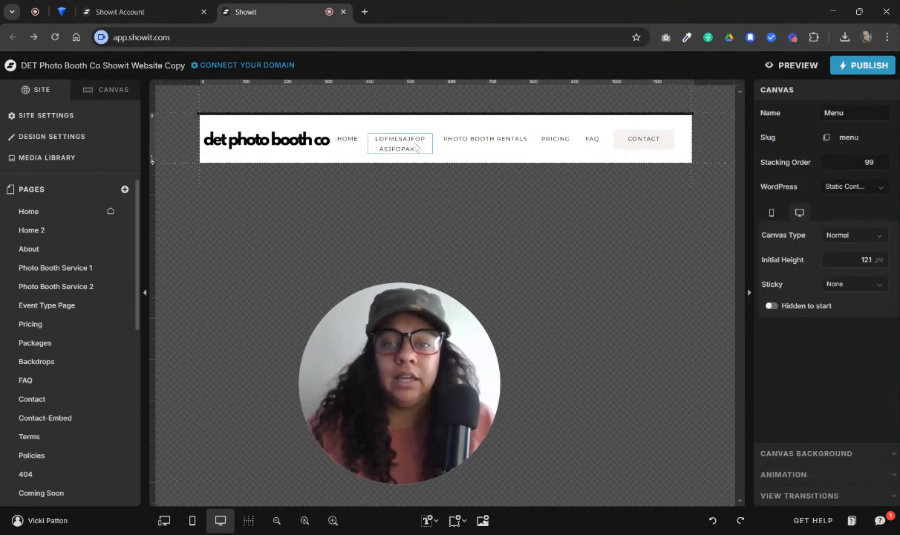
# Undo the menu item distribution, repositioning and placeholder text edits back to the original About item, keeping the enlarged logo
pyautogui.click(712, 520)
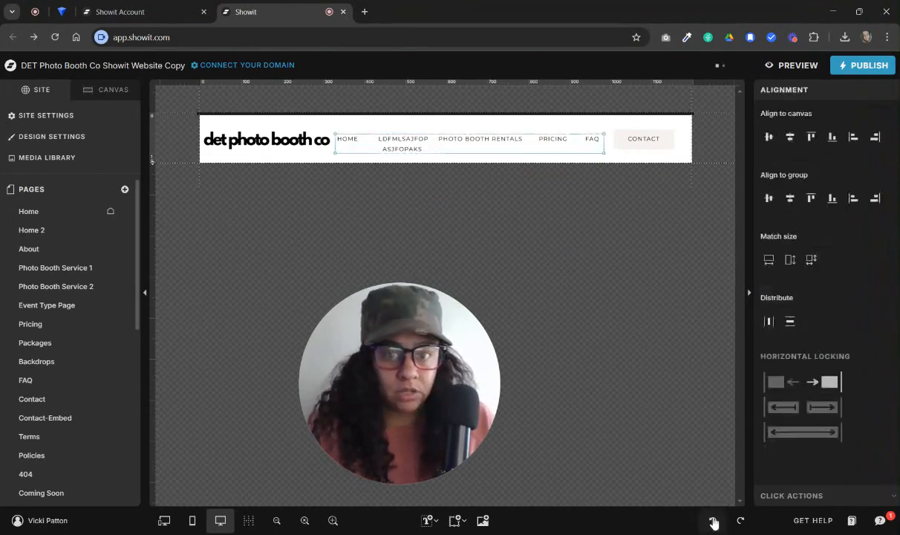
pyautogui.click(712, 521)
pyautogui.click(712, 521)
pyautogui.click(712, 521)
pyautogui.click(712, 521)
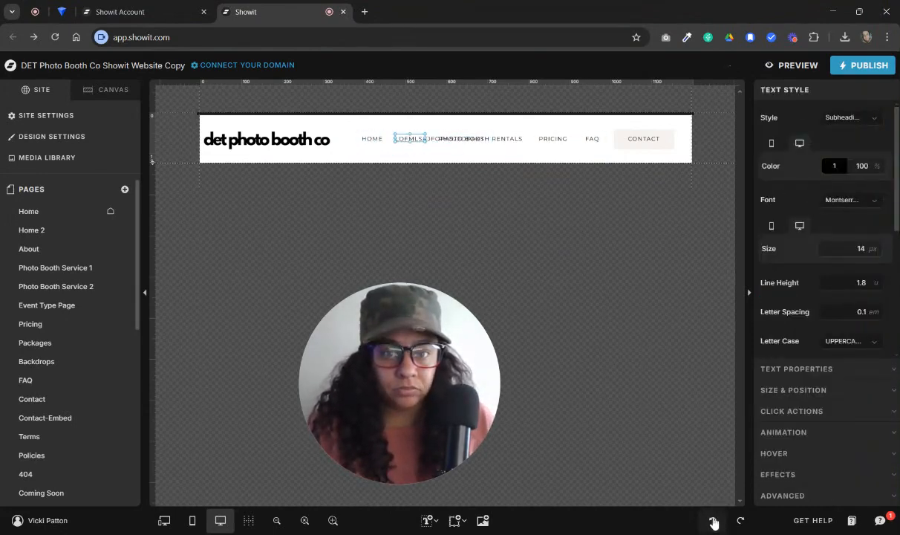
pyautogui.click(712, 521)
pyautogui.click(562, 149)
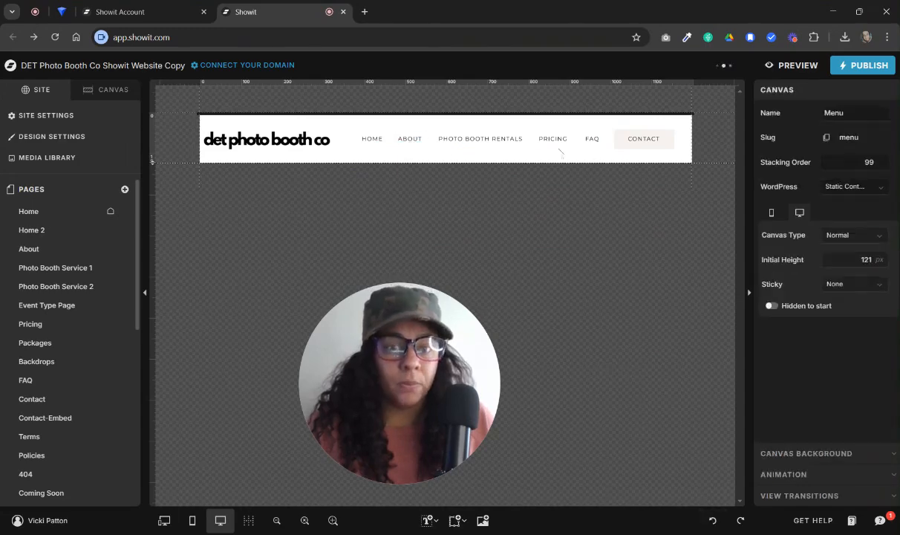
# Open the About menu item's click actions and examine its page link settings
pyautogui.click(411, 139)
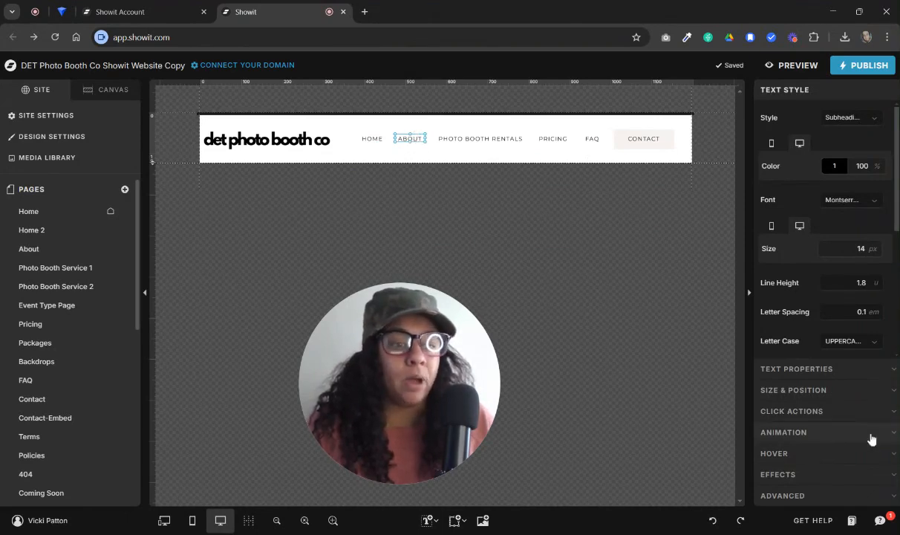
pyautogui.click(834, 417)
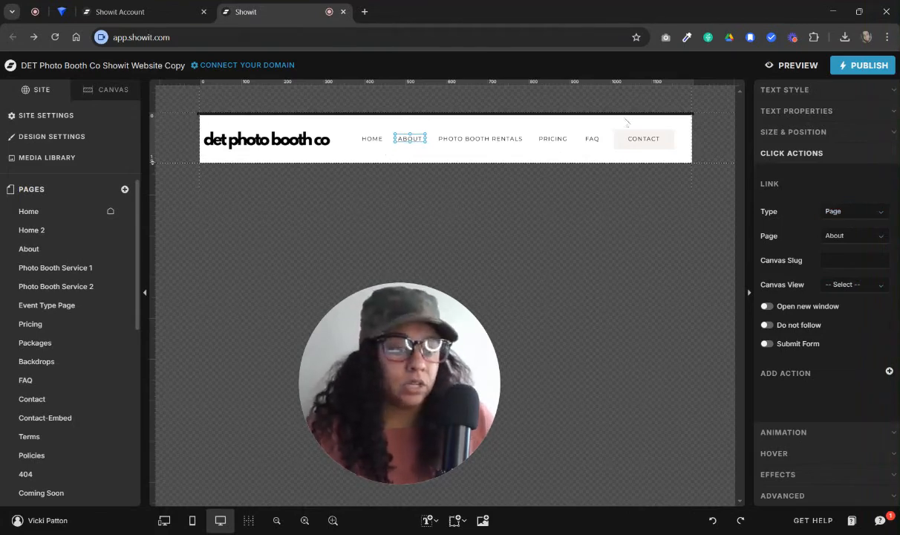
# Examine the available link types and the page choice for the About menu item's click action
pyautogui.click(835, 213)
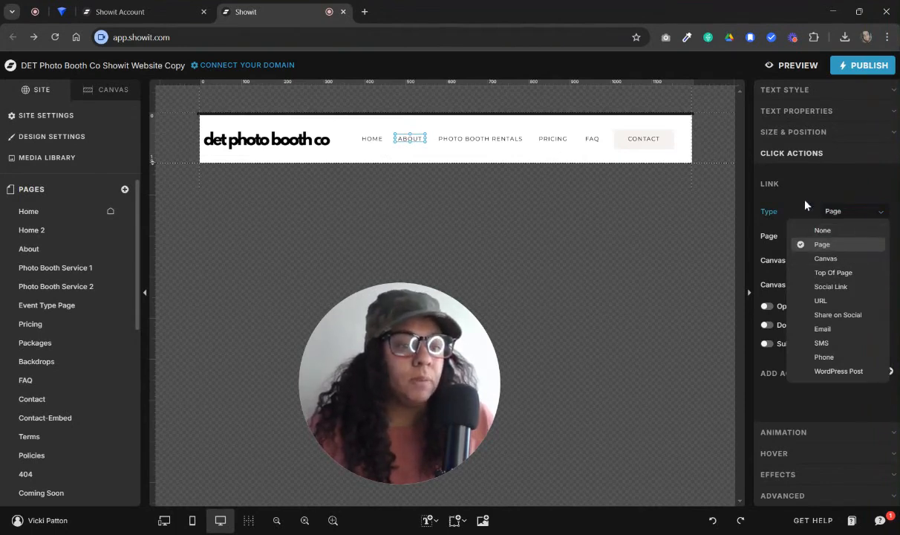
pyautogui.click(832, 246)
pyautogui.click(862, 236)
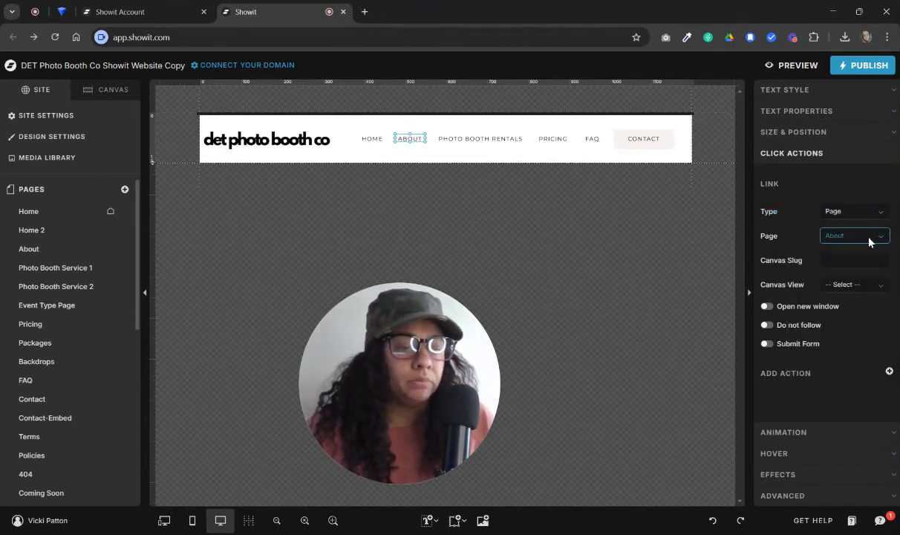
# Check the page link of both the Contact menu text and the button shape behind it
pyautogui.click(642, 140)
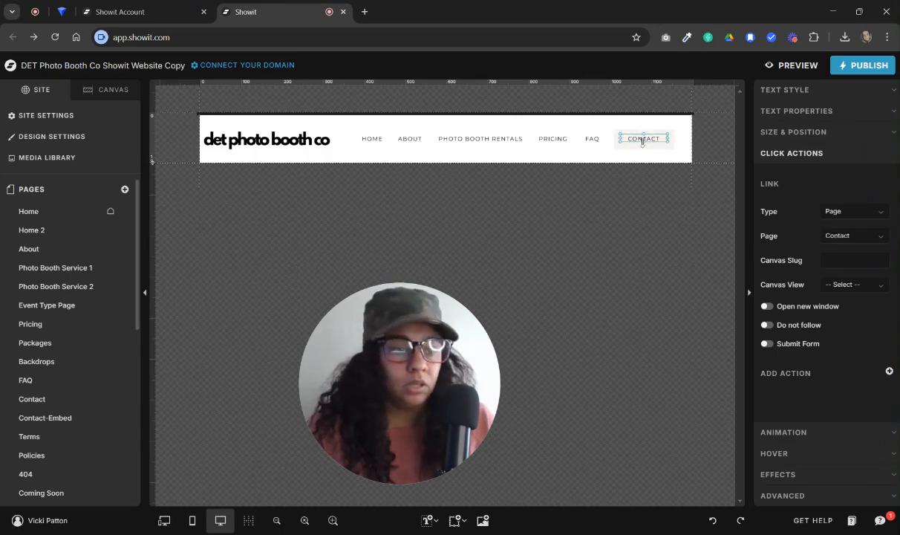
pyautogui.click(642, 141)
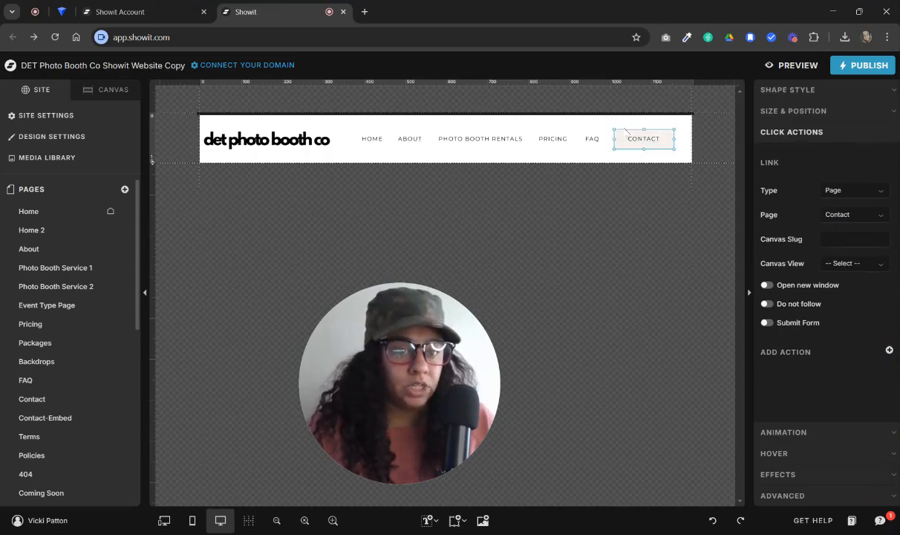
pyautogui.click(591, 126)
pyautogui.click(626, 146)
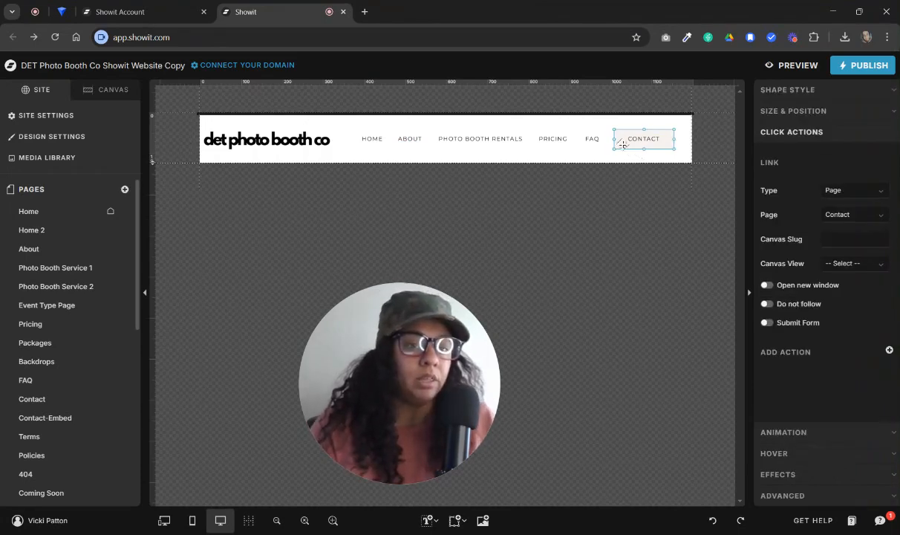
pyautogui.click(662, 153)
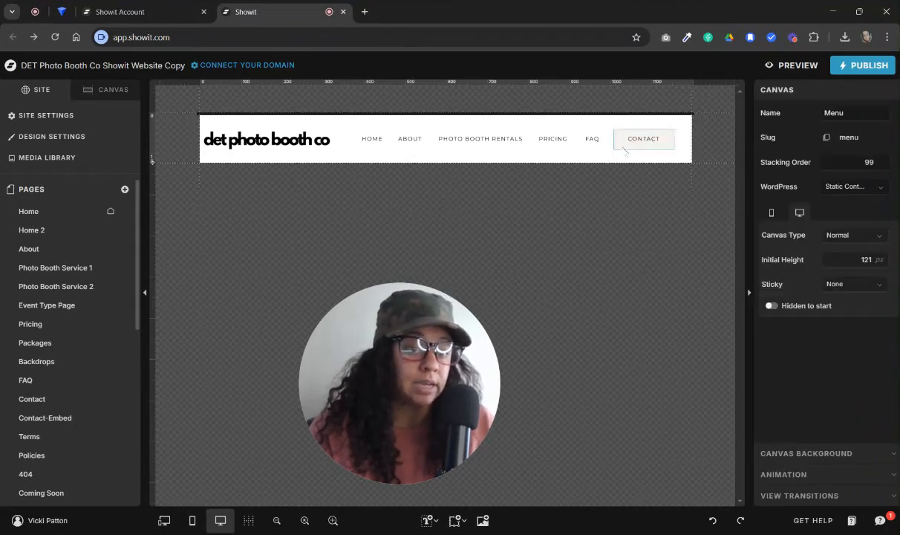
pyautogui.click(626, 148)
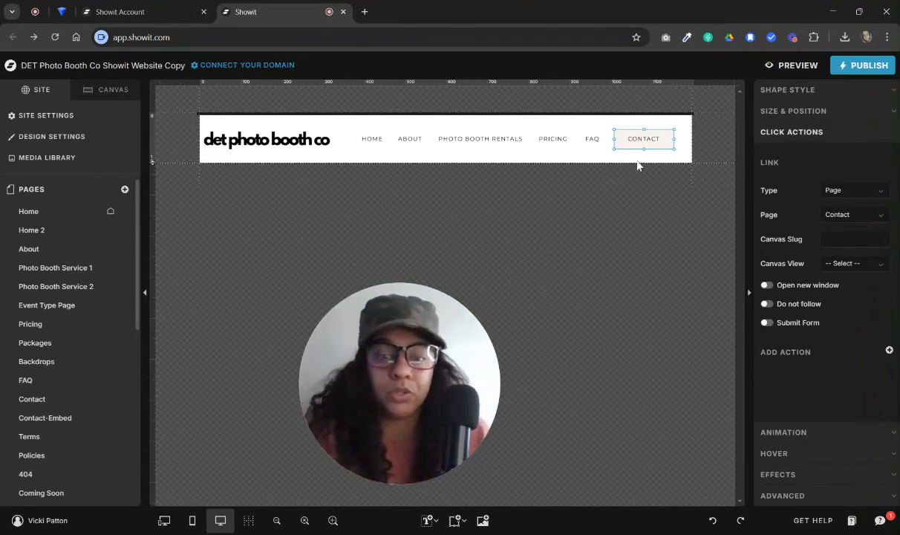
# Leave the Menu canvas for the Home page and open the Main Site set's Social Links + Location Bar 1 canvas for editing
pyautogui.click(125, 90)
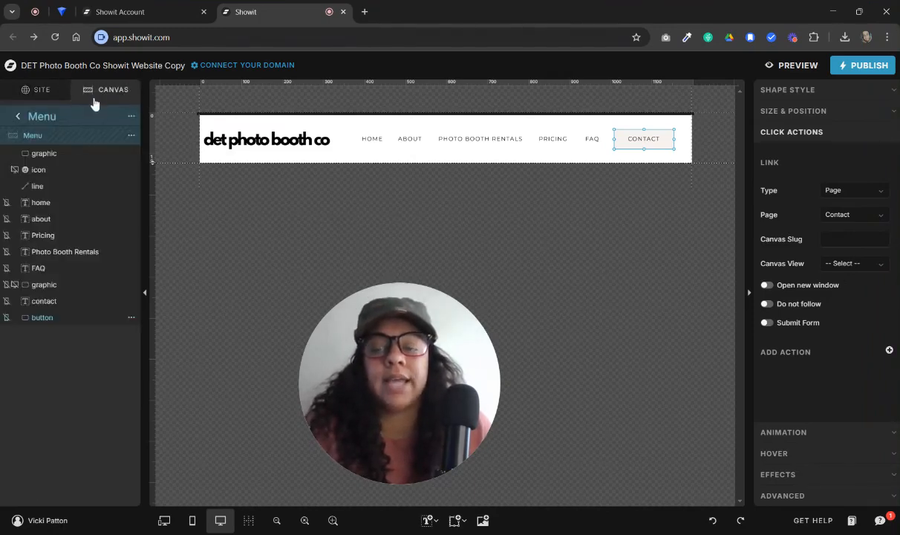
pyautogui.click(19, 117)
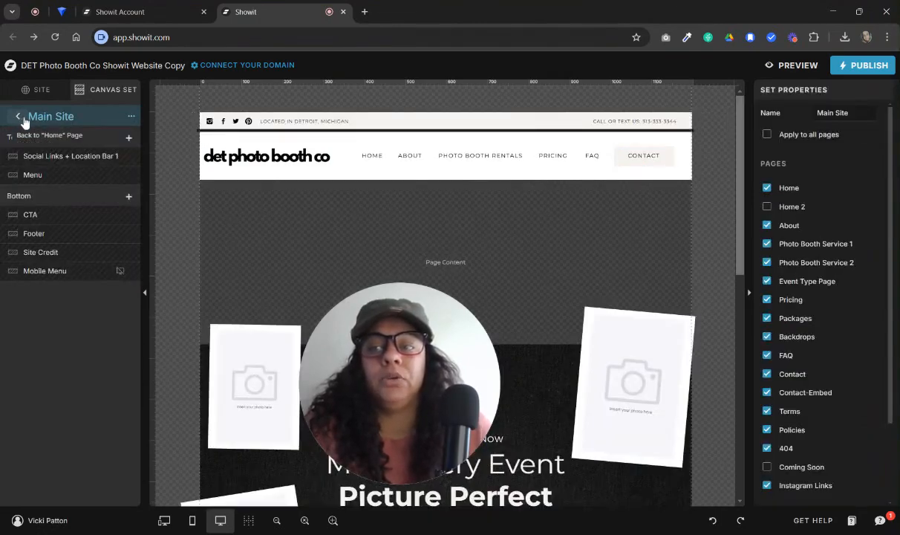
pyautogui.click(18, 119)
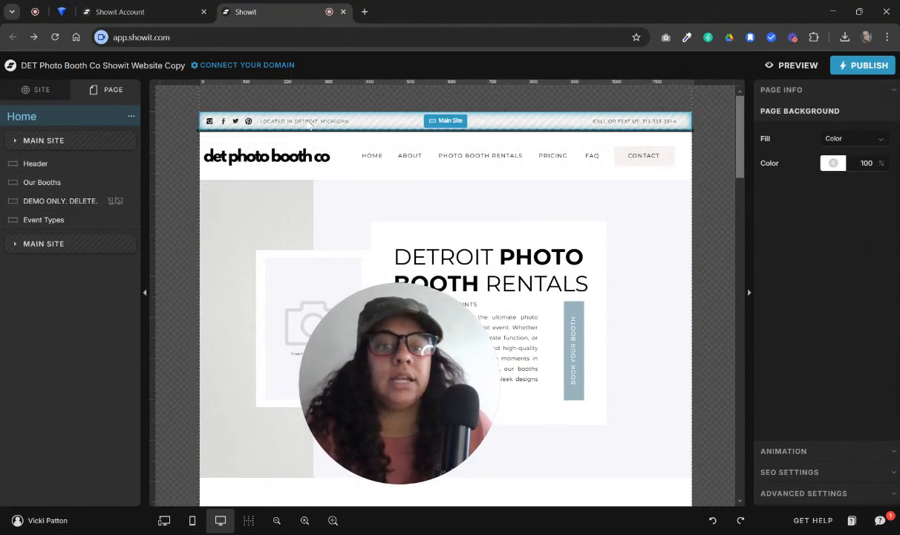
pyautogui.click(439, 123)
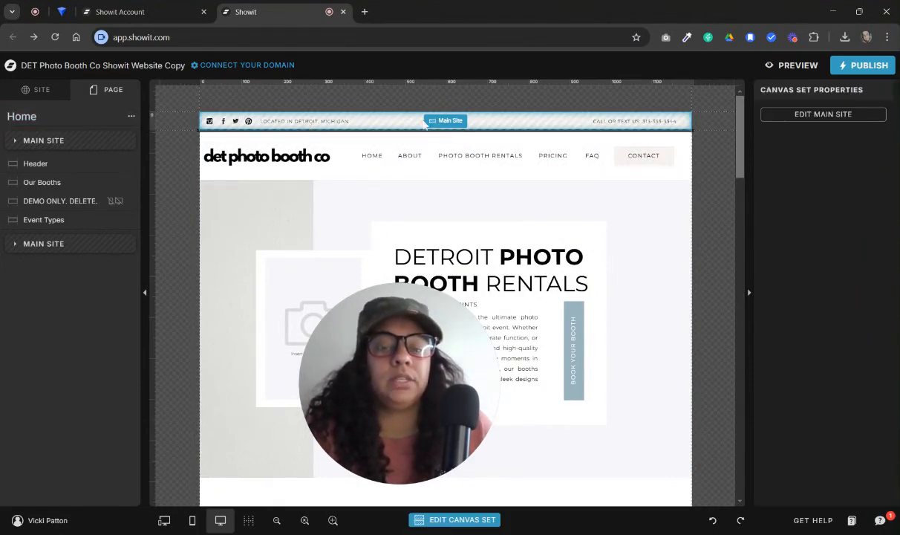
pyautogui.doubleClick(452, 125)
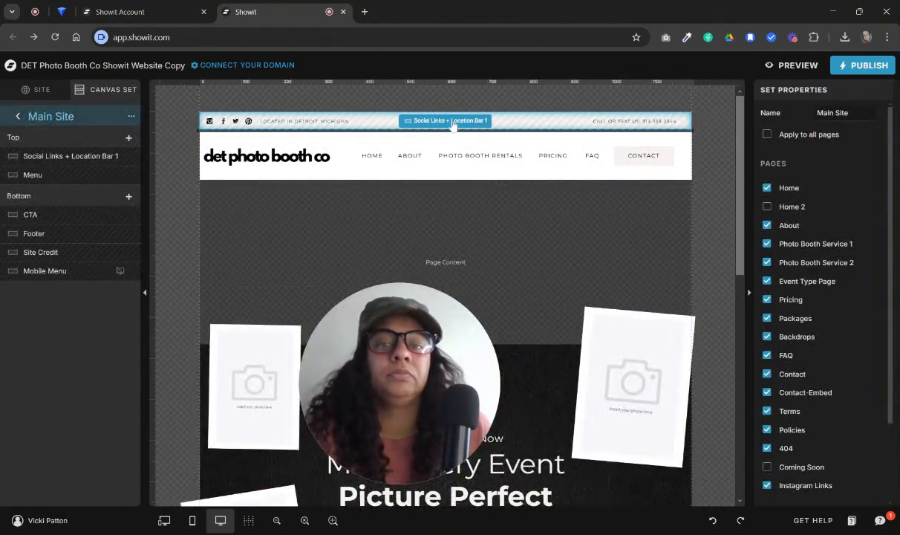
pyautogui.doubleClick(452, 123)
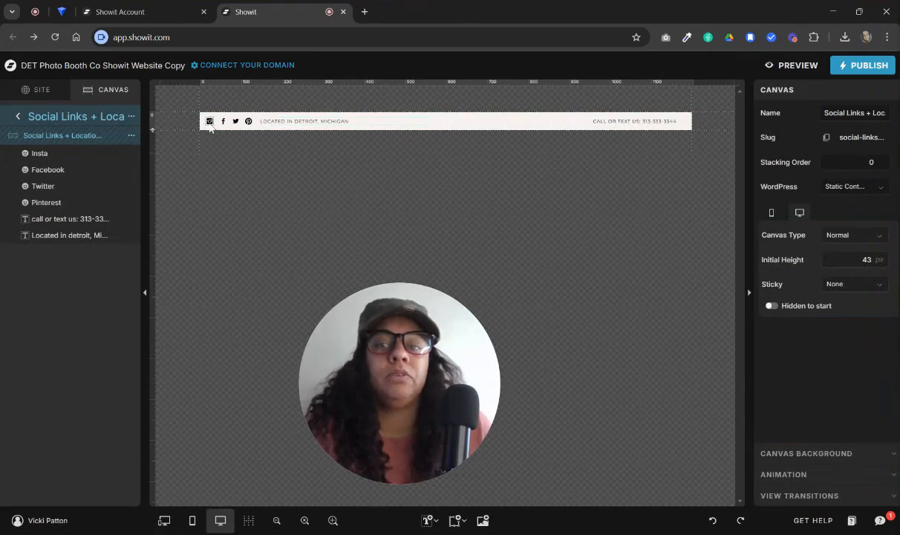
# Examine the Instagram icon's click action and the link types available for it
pyautogui.click(208, 121)
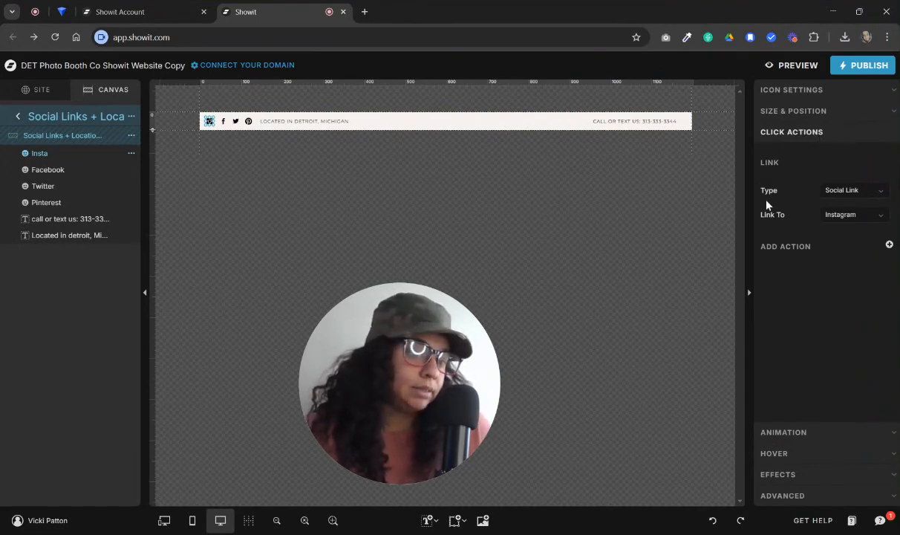
pyautogui.click(868, 192)
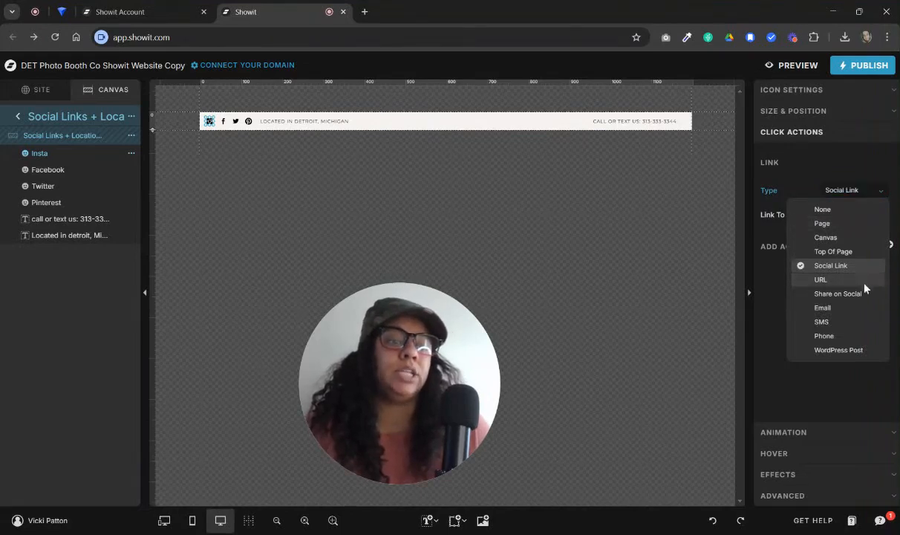
pyautogui.click(819, 178)
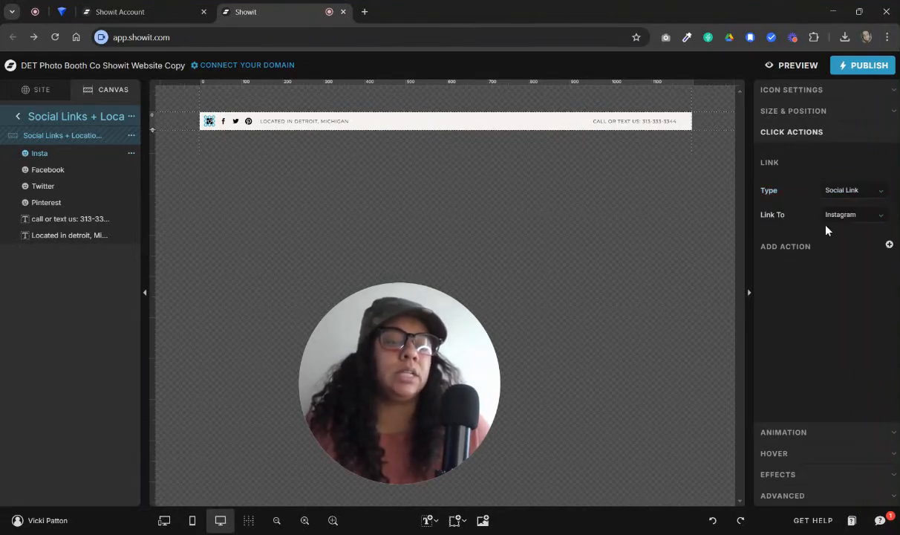
# Review the social link URL fields in the site settings, leaving them blank
pyautogui.click(41, 90)
pyautogui.click(43, 115)
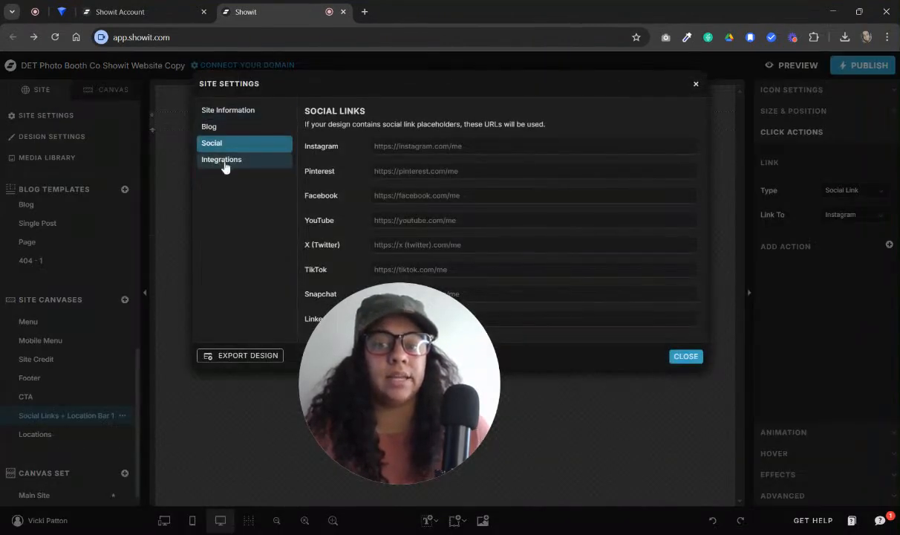
pyautogui.click(494, 271)
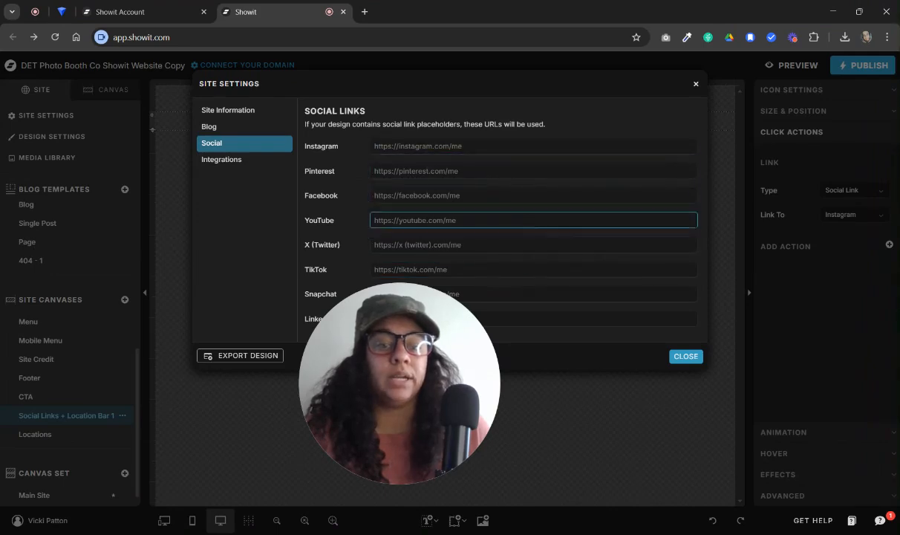
pyautogui.click(685, 359)
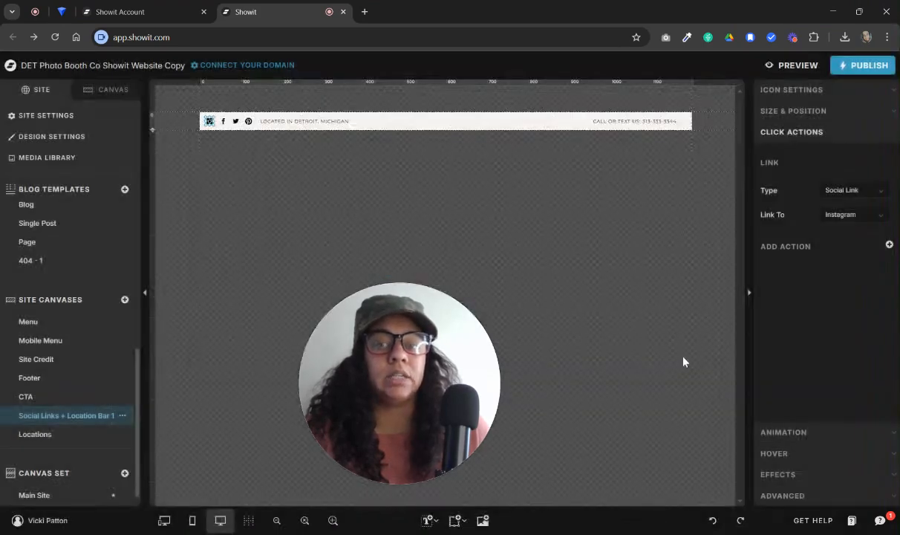
# Check the social link targets of the Facebook, Twitter and Pinterest icons in the bar
pyautogui.click(223, 121)
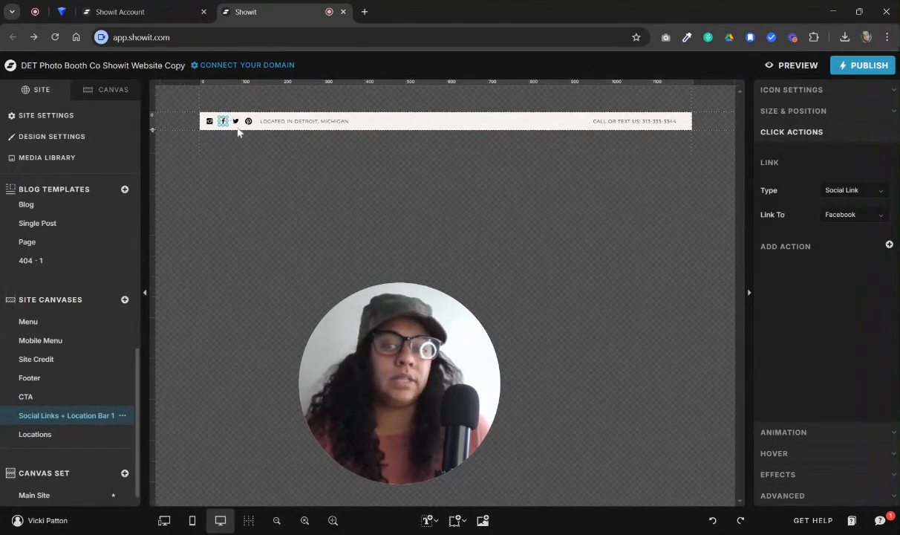
pyautogui.click(235, 121)
pyautogui.click(248, 121)
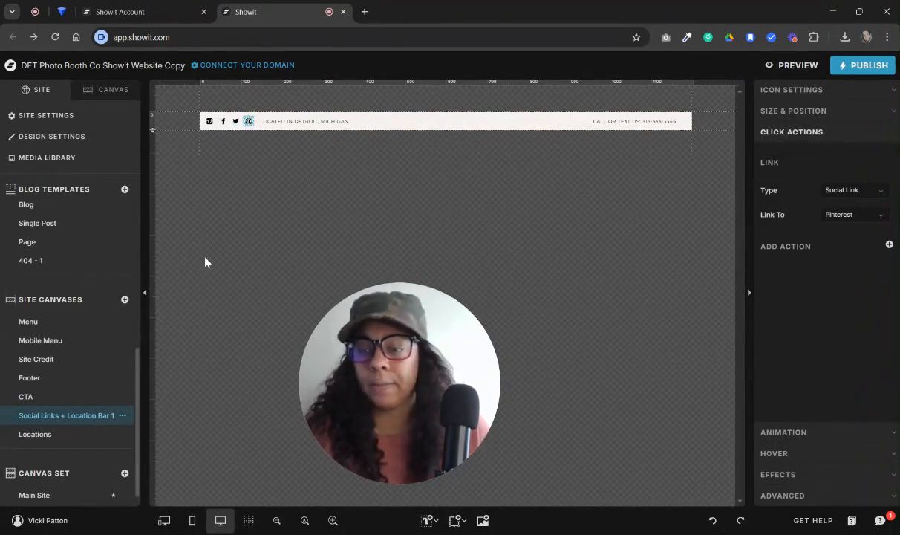
# Examine the Detroit location text in edit mode and its text style settings, including font size, without changing them
pyautogui.click(290, 121)
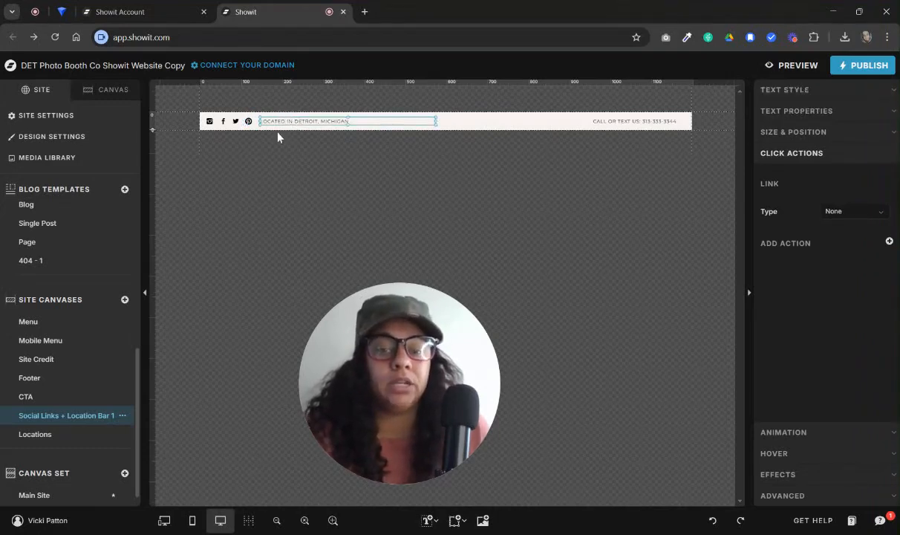
pyautogui.doubleClick(338, 120)
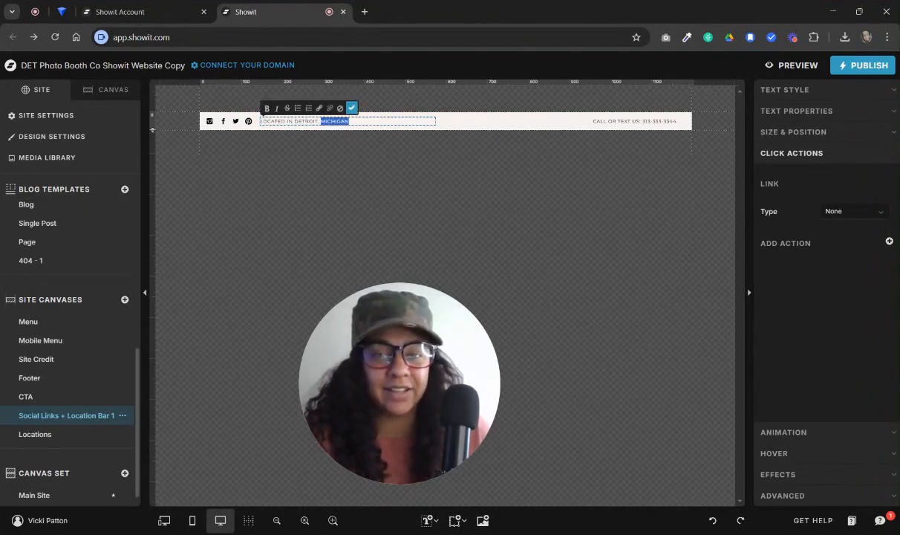
pyautogui.click(364, 136)
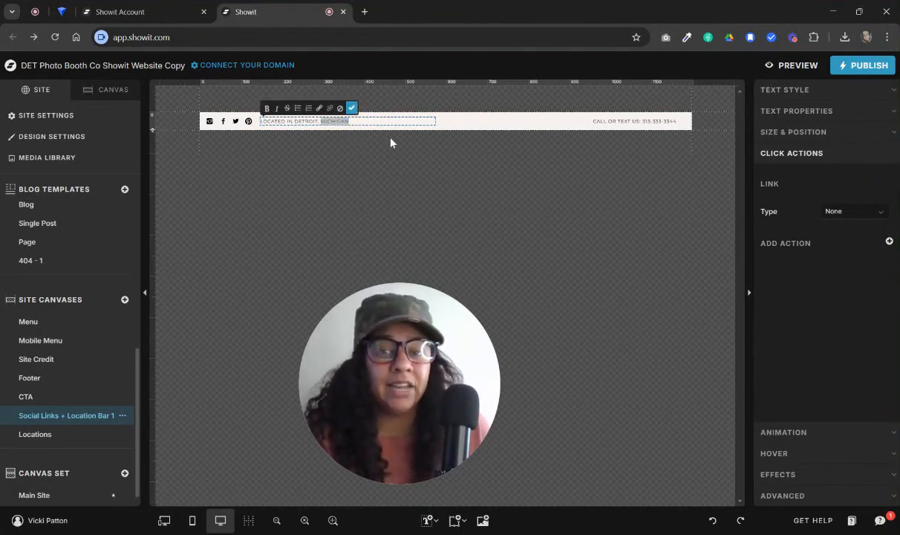
pyautogui.press('Escape')
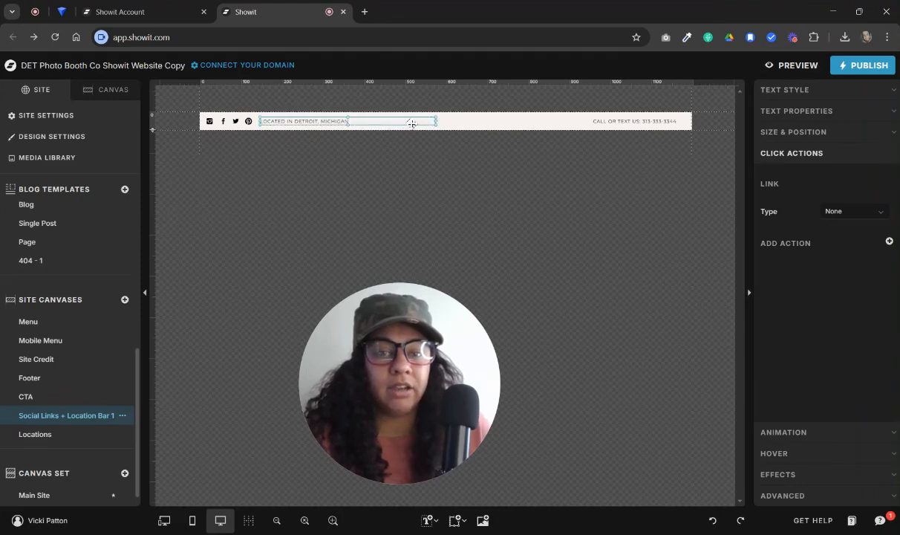
pyautogui.click(810, 89)
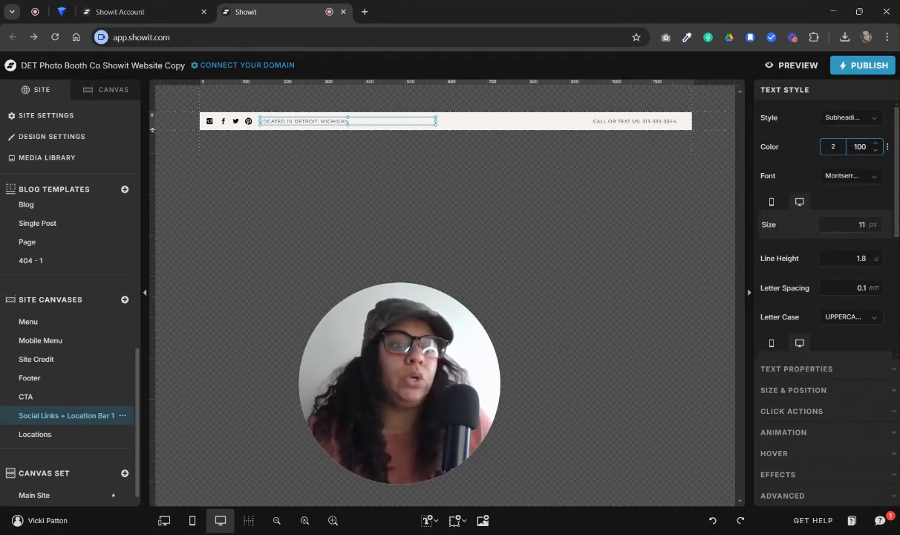
pyautogui.doubleClick(319, 121)
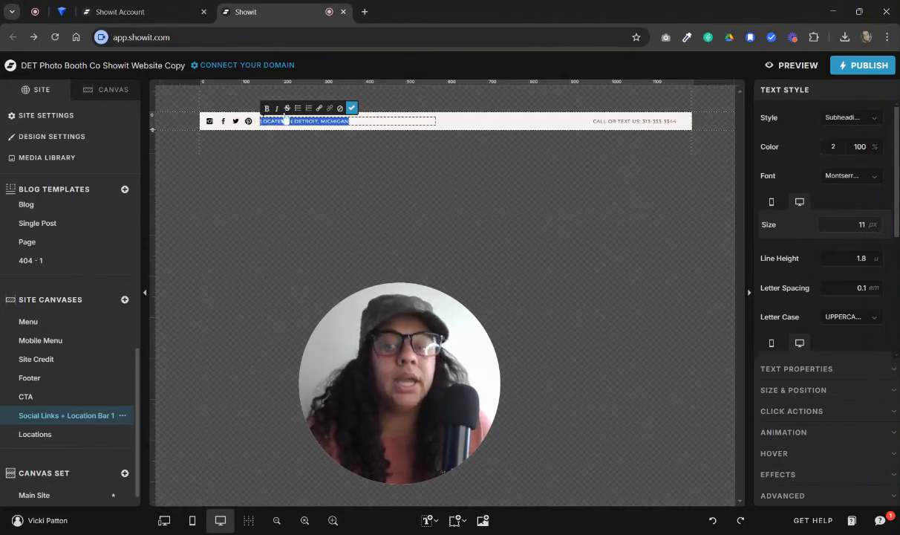
pyautogui.click(843, 224)
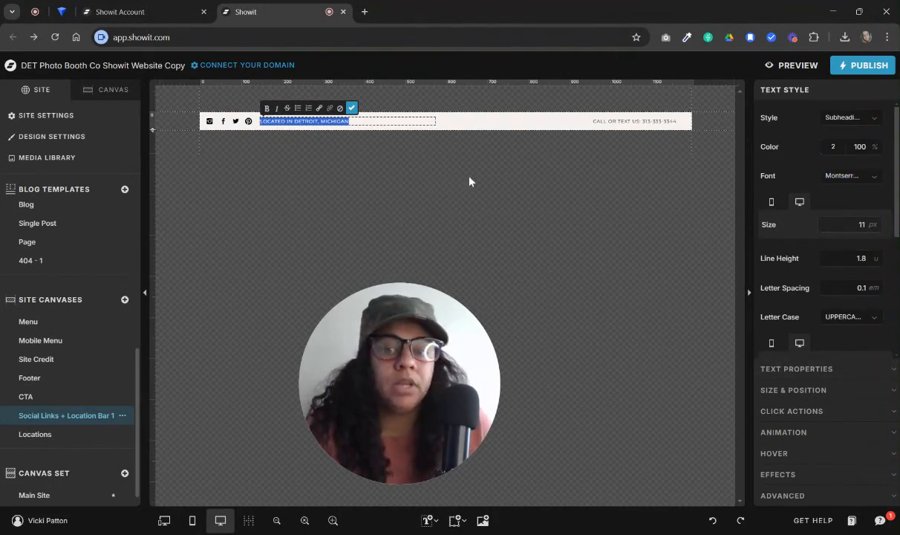
pyautogui.click(482, 119)
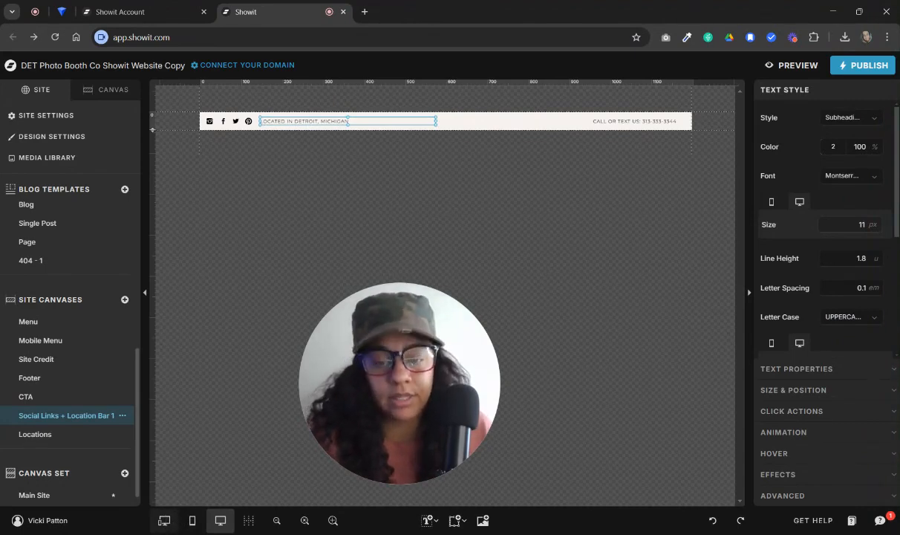
# Compare the social links bar in the side-by-side, mobile-only and desktop-only layouts
pyautogui.click(164, 520)
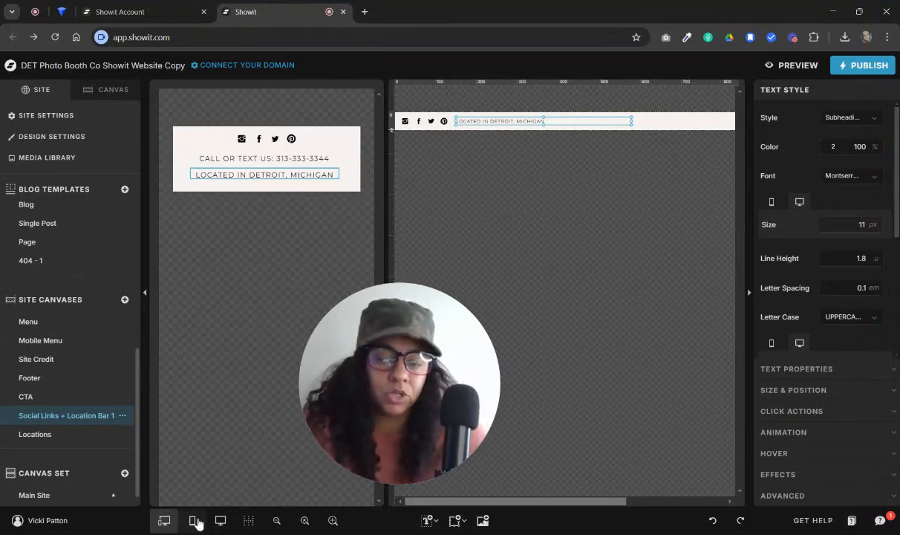
pyautogui.click(194, 521)
pyautogui.click(220, 523)
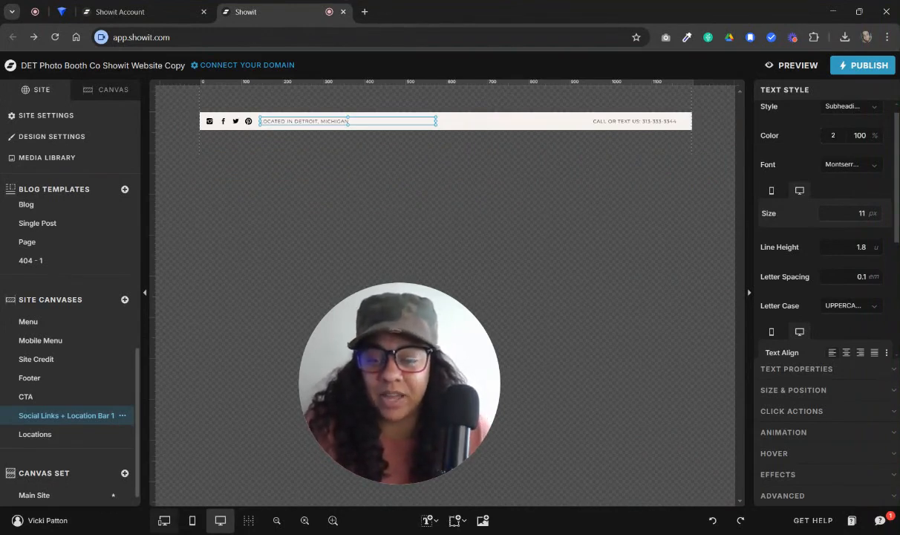
# Append the filler text DNAFOKADNFKNAD to the desktop Detroit location line while viewing the mobile and desktop layouts side by side
pyautogui.click(164, 520)
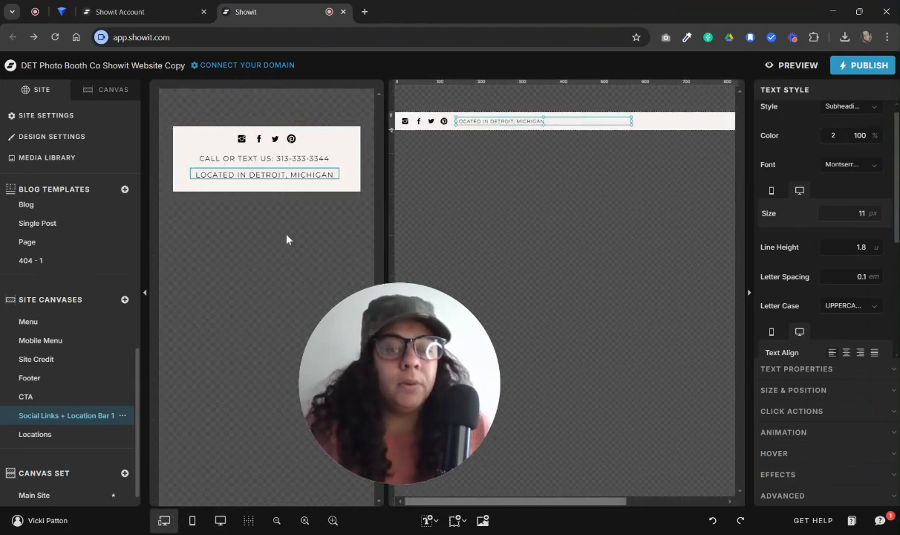
pyautogui.doubleClick(555, 121)
pyautogui.press('Escape')
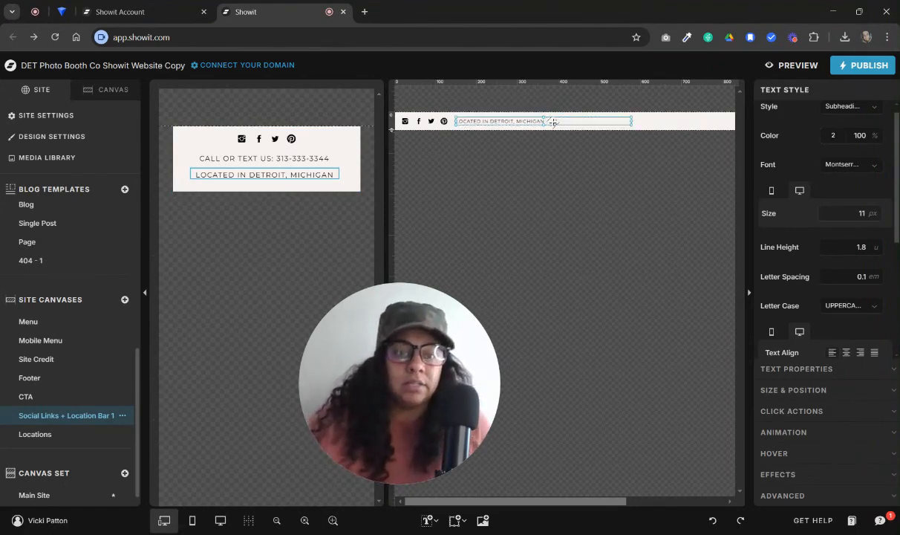
pyautogui.doubleClick(551, 121)
pyautogui.write('dnafdkadnfk')
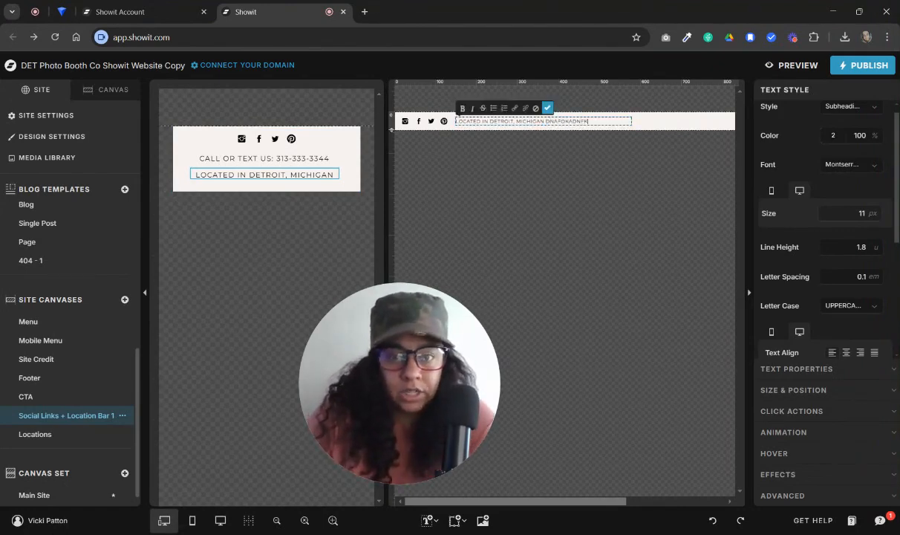
pyautogui.write('nad')
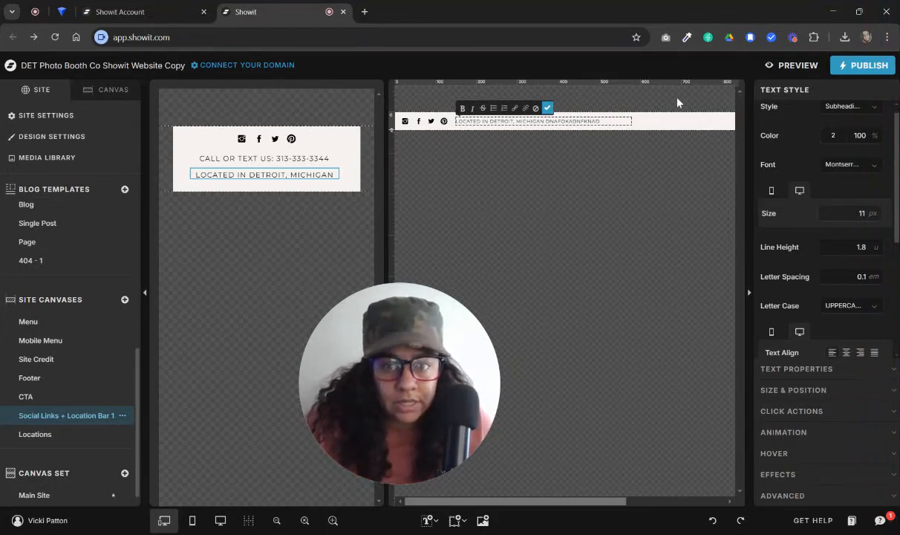
pyautogui.click(418, 120)
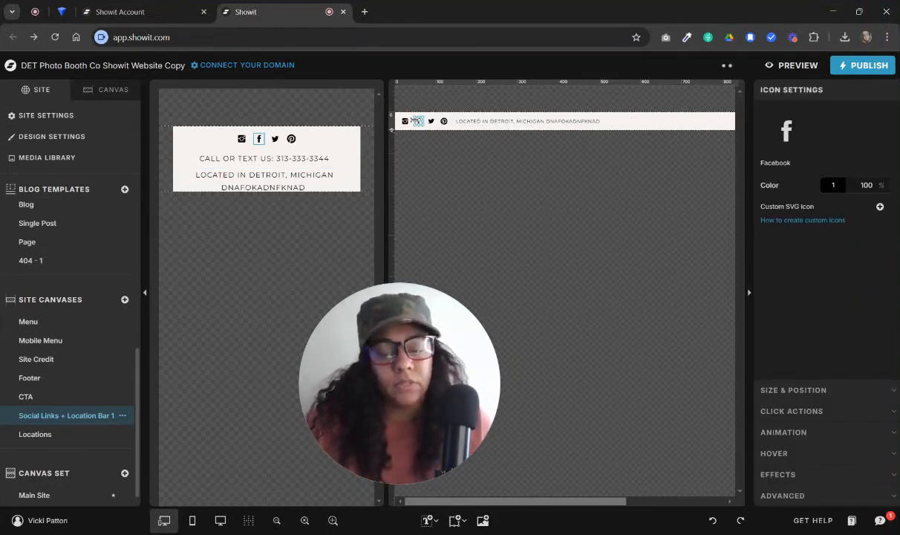
# Increase the mobile bar's height to 128 px and extend its location text box downward to hold two lines
pyautogui.click(286, 185)
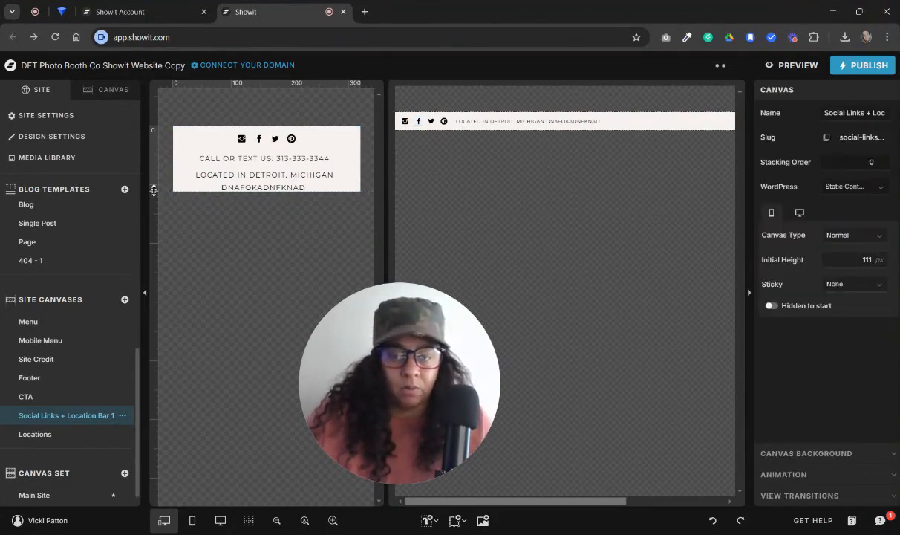
pyautogui.moveTo(154, 190)
pyautogui.mouseDown()
pyautogui.moveTo(161, 213)
pyautogui.moveTo(156, 200)
pyautogui.mouseUp()
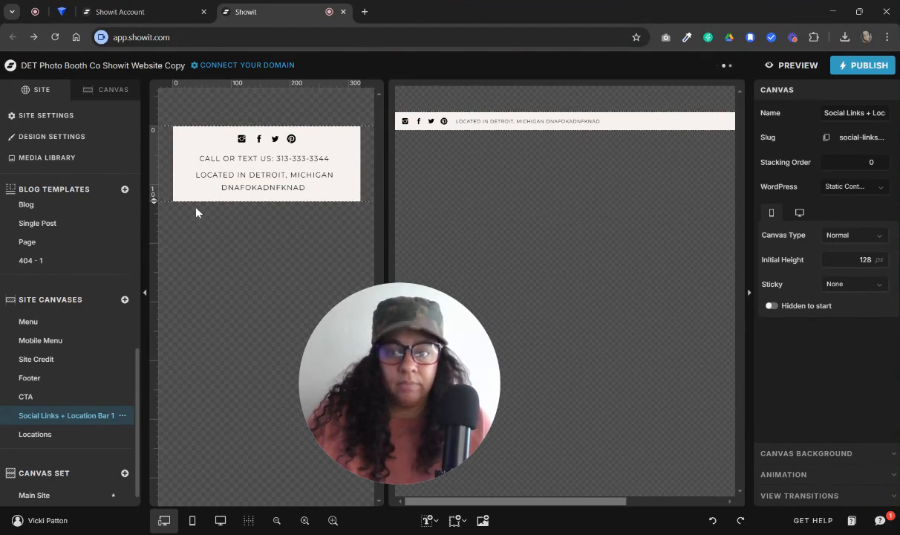
pyautogui.moveTo(176, 120); pyautogui.dragTo(330, 203)
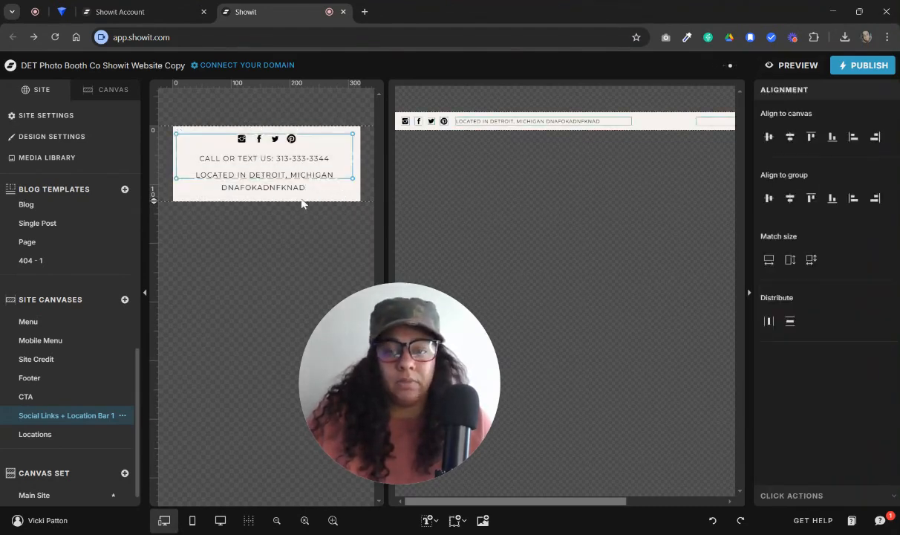
pyautogui.click(334, 195)
pyautogui.click(296, 174)
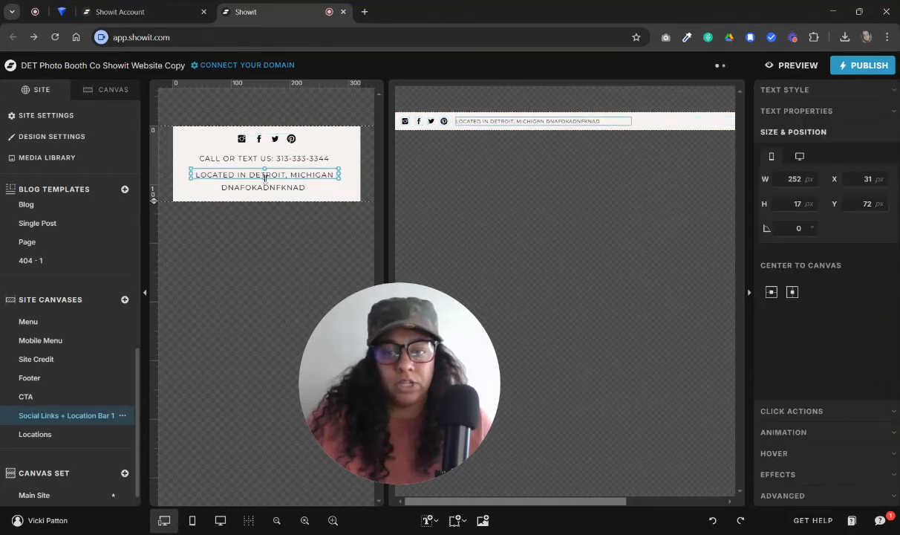
pyautogui.moveTo(264, 179); pyautogui.dragTo(268, 190)
pyautogui.click(338, 139)
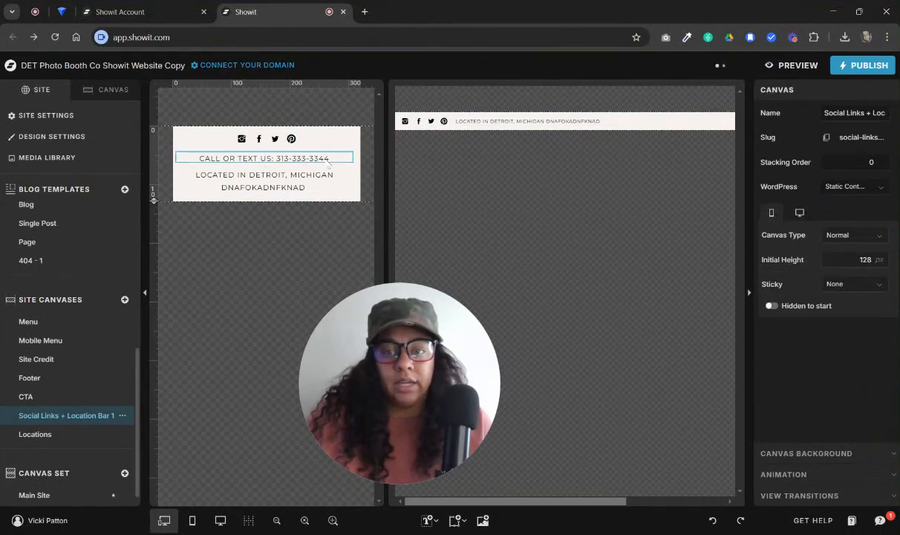
# Center all the mobile bar's icons and text on the canvas, both horizontally and vertically
pyautogui.moveTo(190, 119)
pyautogui.mouseDown()
pyautogui.moveTo(300, 169)
pyautogui.moveTo(334, 202)
pyautogui.mouseUp()
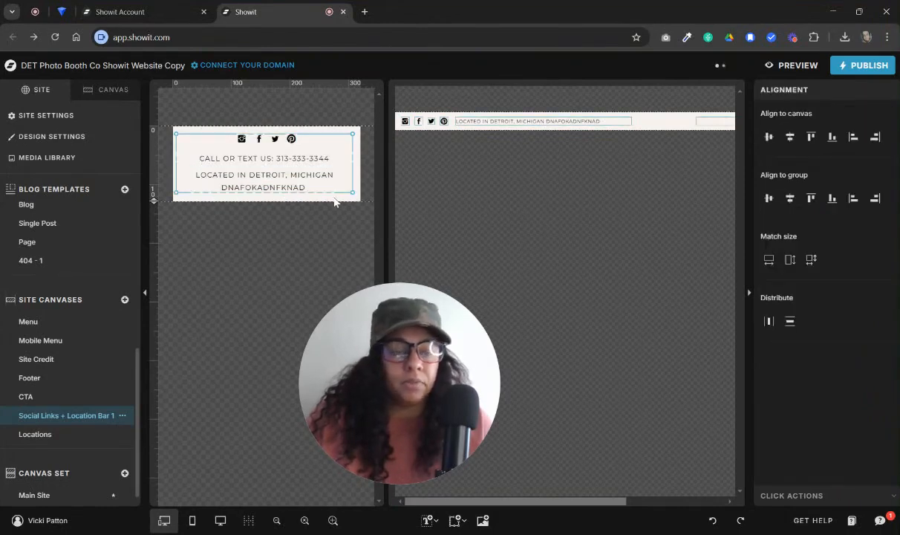
pyautogui.click(791, 139)
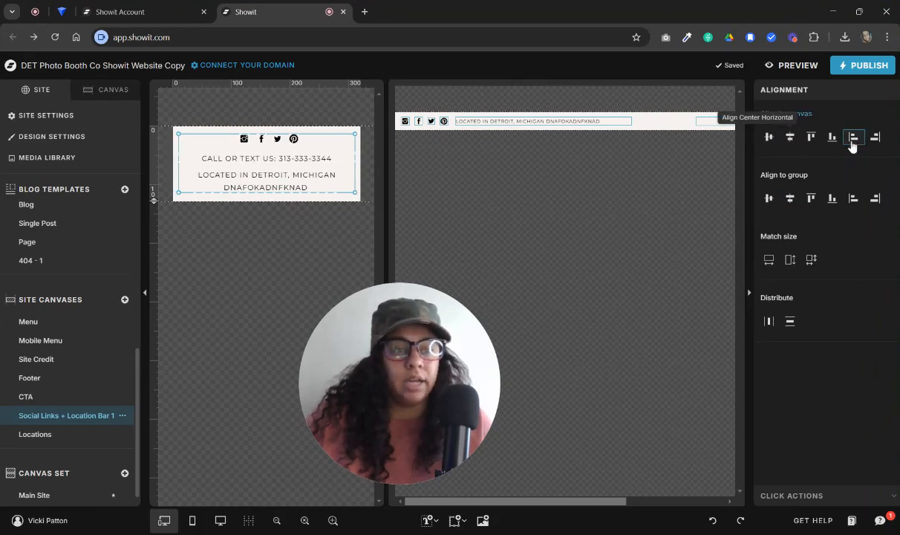
pyautogui.click(771, 138)
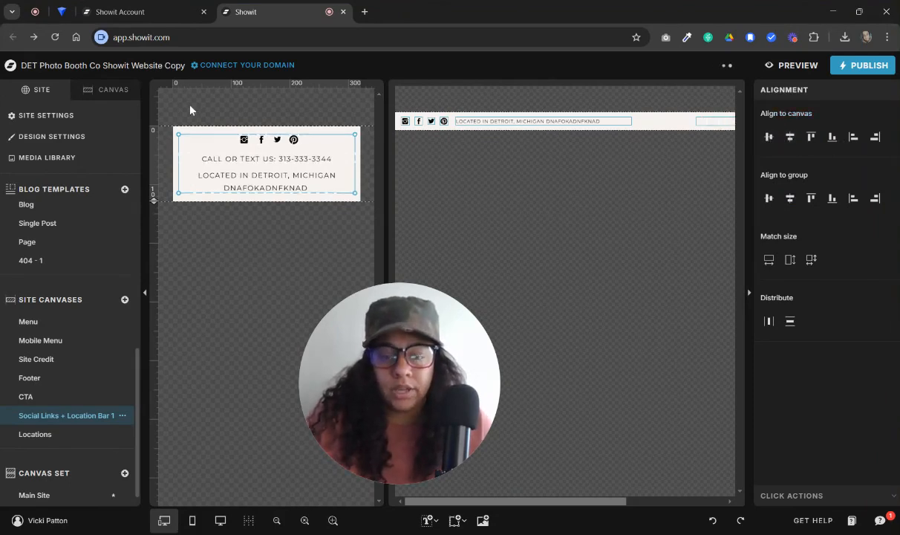
# Undo the alignment, resizing and filler text changes made to the social links bar
pyautogui.click(711, 521)
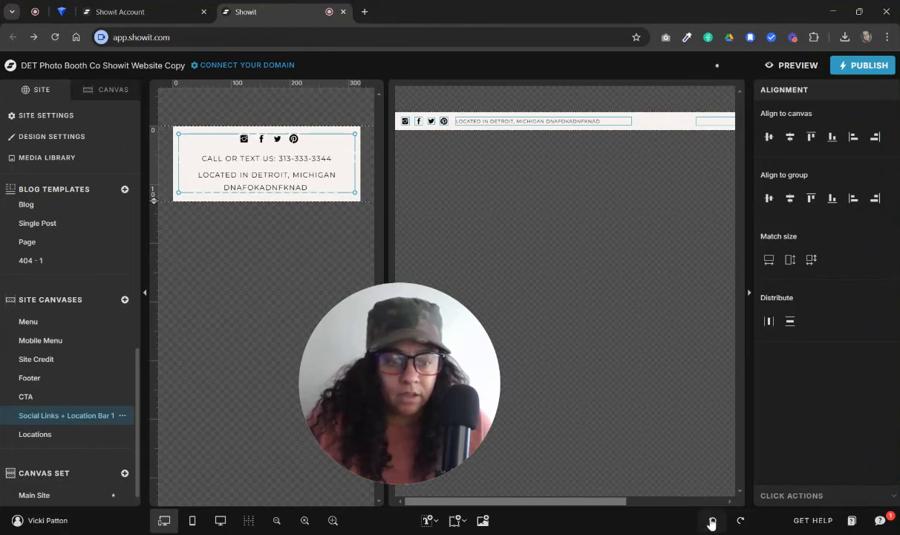
pyautogui.click(442, 120)
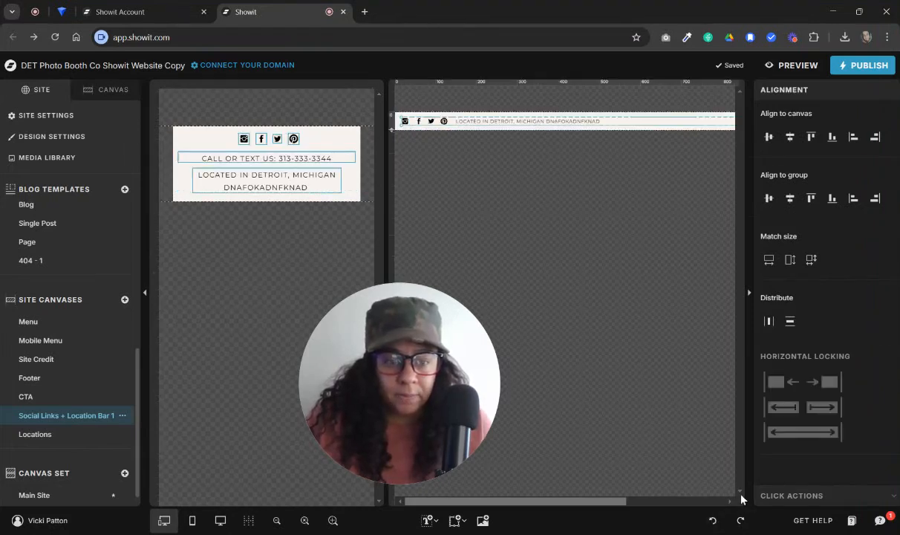
pyautogui.click(712, 520)
pyautogui.click(712, 520)
pyautogui.click(712, 520)
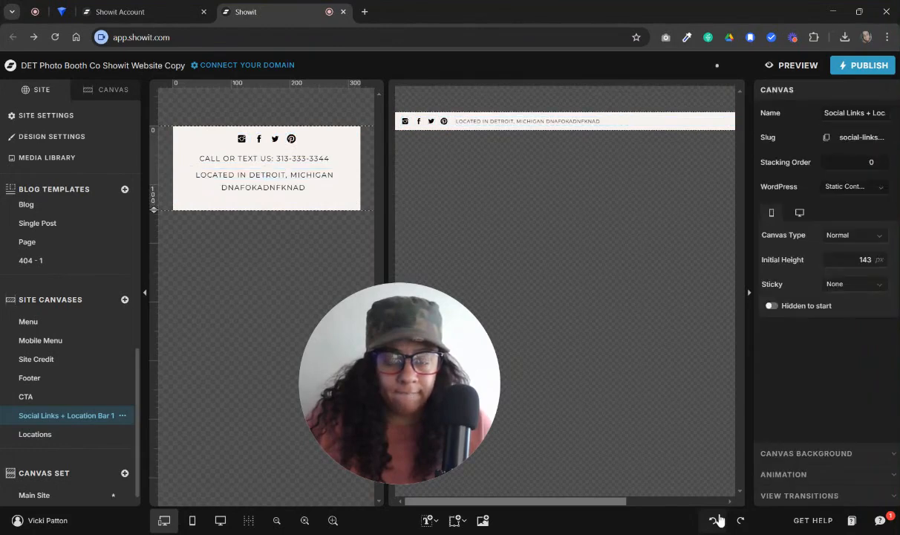
pyautogui.click(717, 520)
pyautogui.click(718, 520)
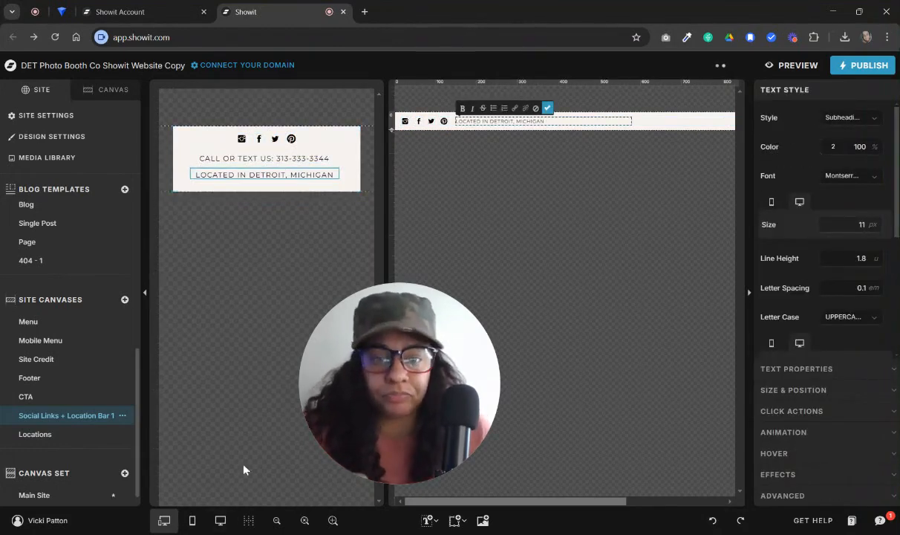
# Show only the desktop layout and return from the social links canvas to the Home page
pyautogui.click(220, 520)
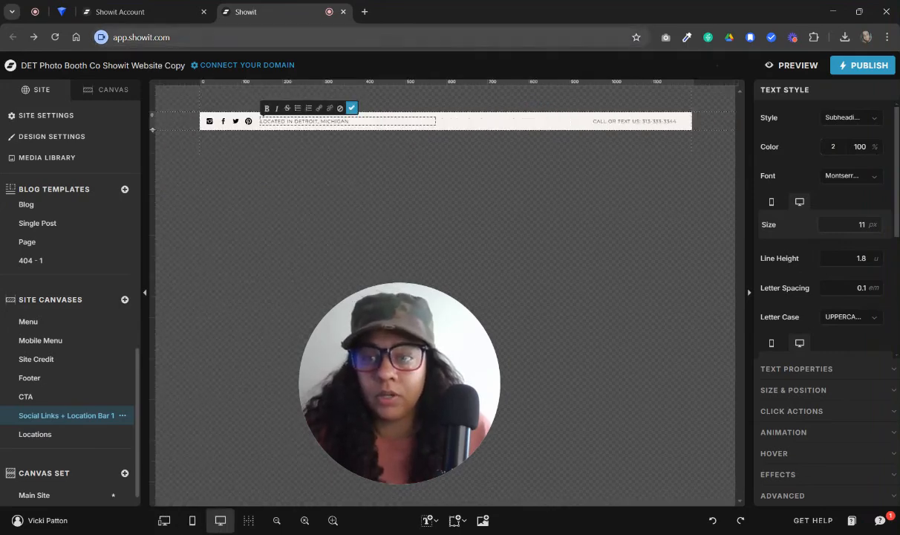
pyautogui.click(111, 89)
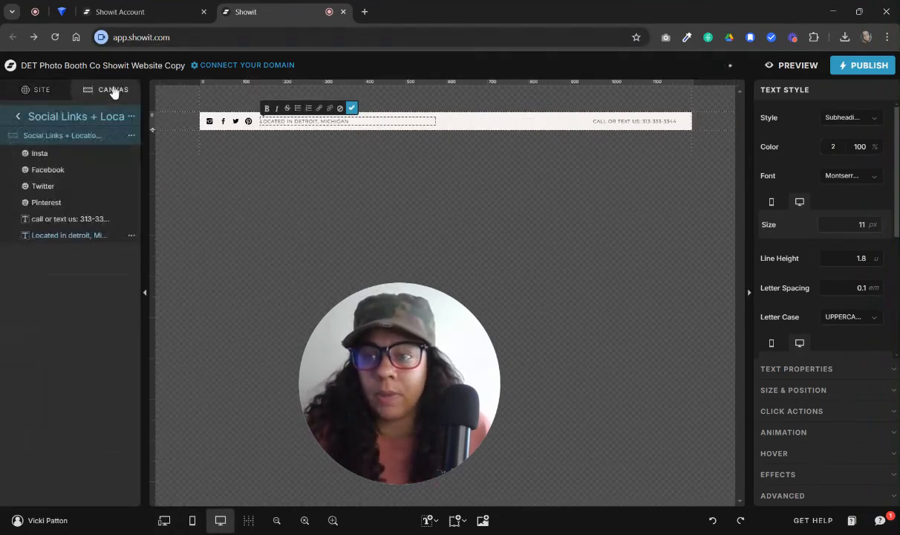
pyautogui.click(17, 117)
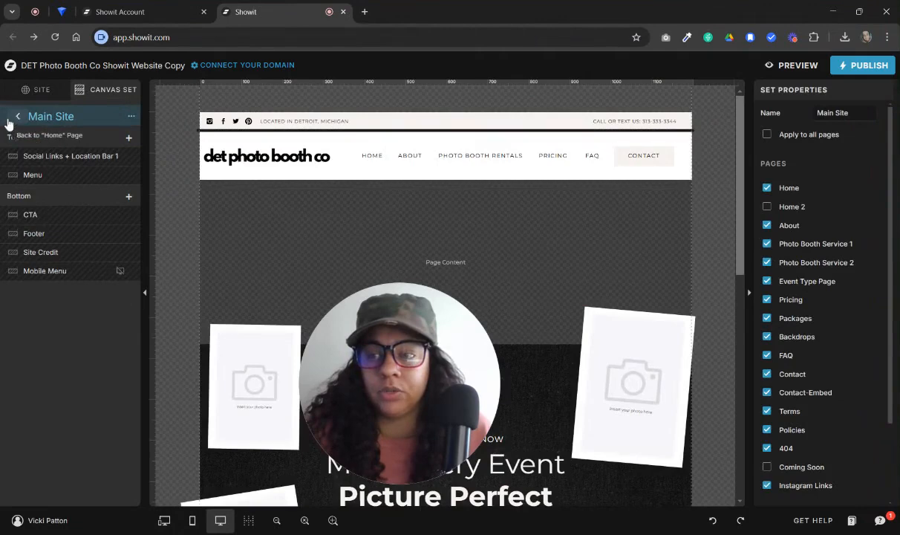
pyautogui.click(10, 119)
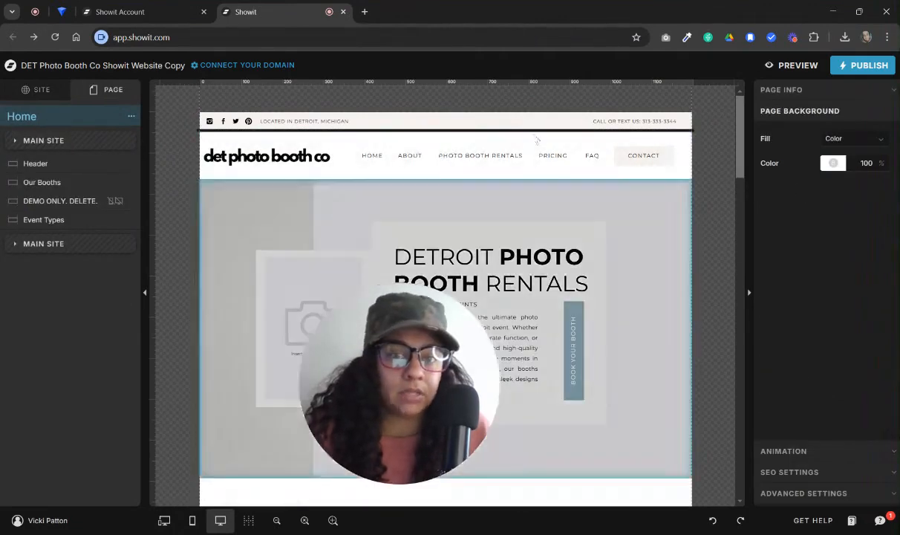
# Replace the framed placeholder image in the Home header with the photo pexels-polina-tankilevitch-6030207 of the couple holding drinks
pyautogui.scroll(-2, 555, 201)
pyautogui.moveTo(382, 381); pyautogui.dragTo(134, 448)
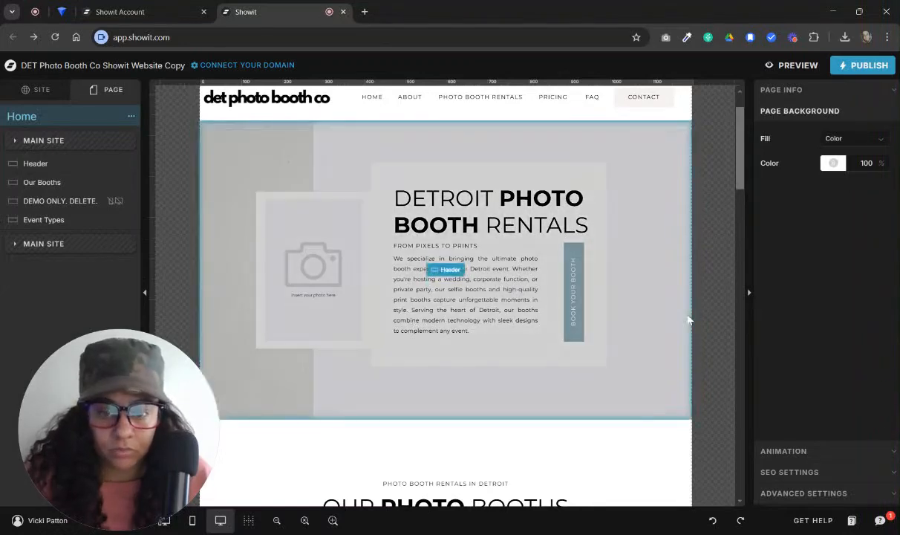
pyautogui.click(688, 320)
pyautogui.click(322, 301)
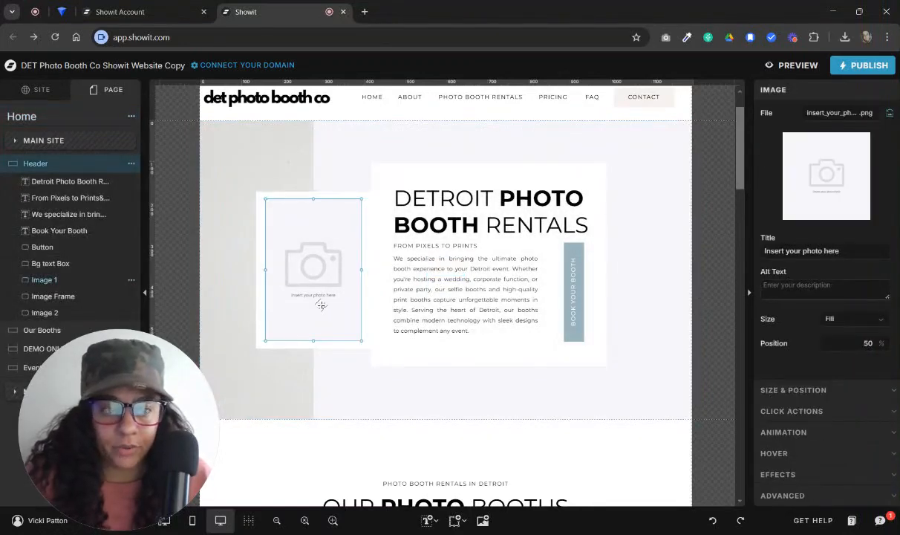
pyautogui.click(814, 185)
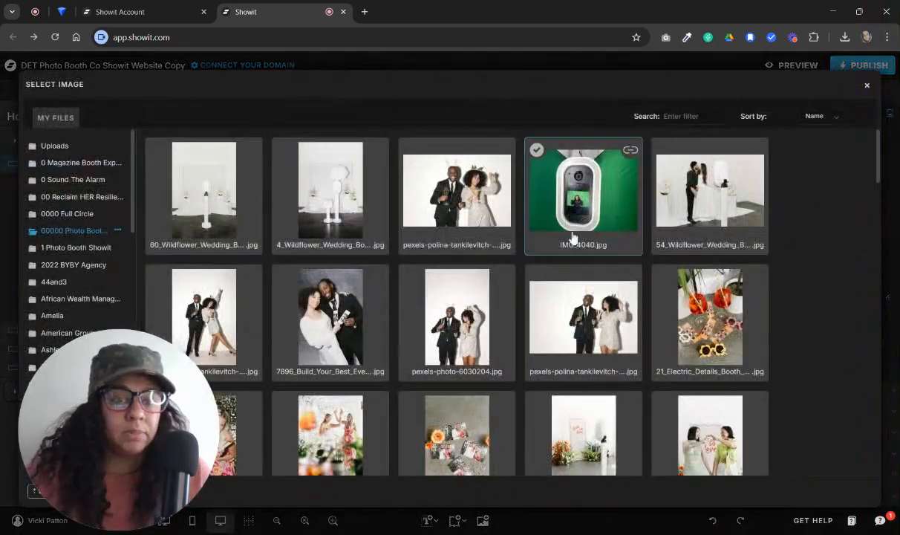
pyautogui.click(492, 164)
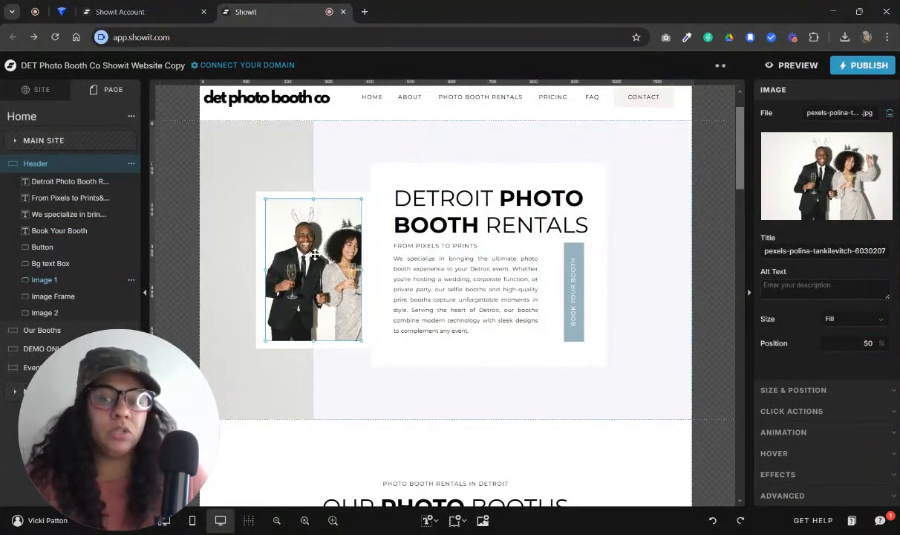
# Set the header photo's fill position to 60% to reframe the couple
pyautogui.click(854, 342)
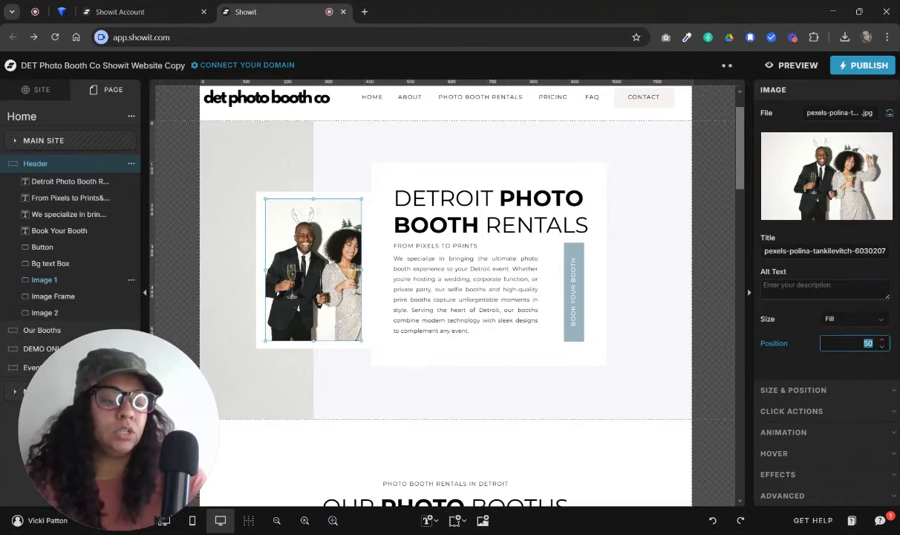
pyautogui.write('60')
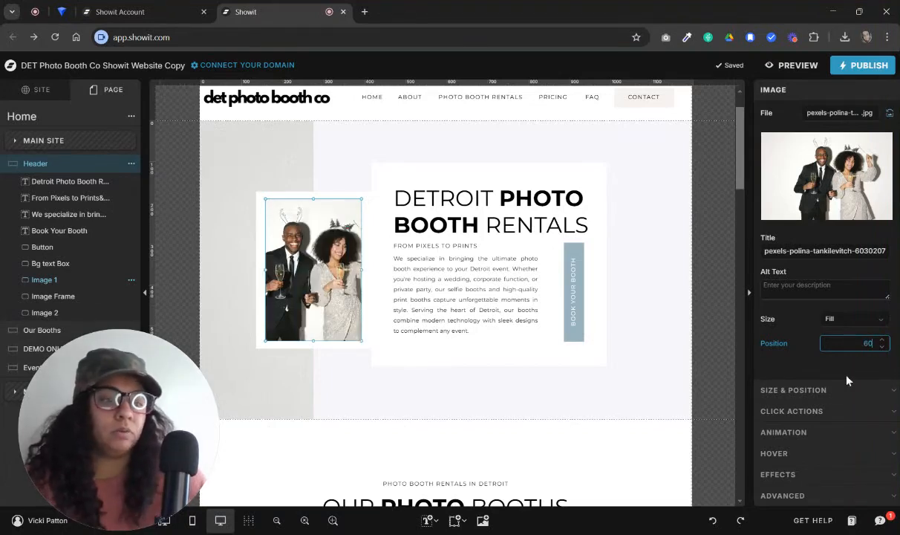
pyautogui.click(835, 363)
pyautogui.click(693, 282)
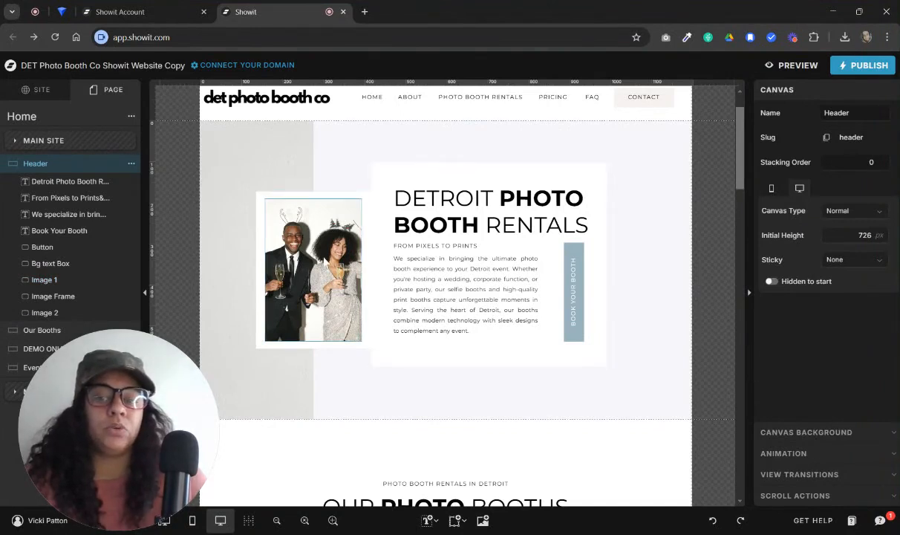
# Widen the header photo by extending its left side past the white frame, almost to the canvas edge
pyautogui.click(342, 253)
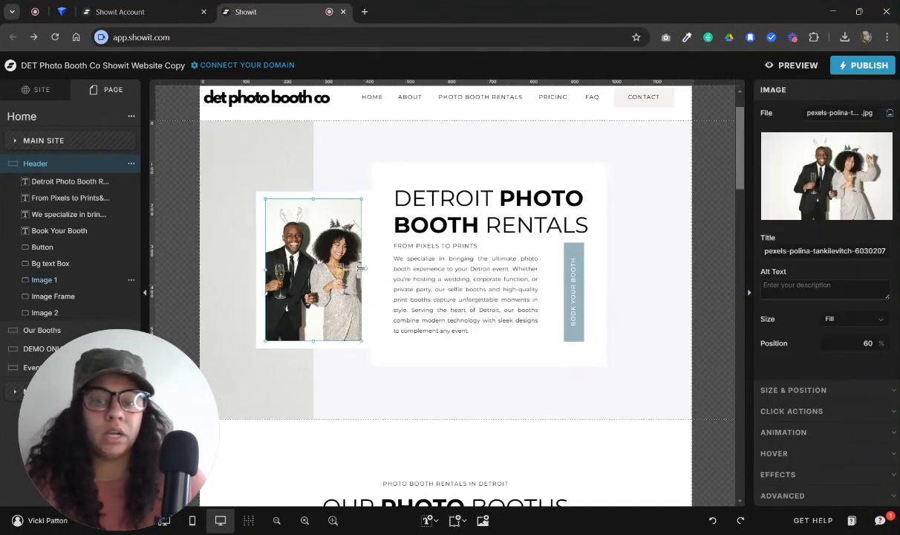
pyautogui.moveTo(265, 268); pyautogui.dragTo(216, 272)
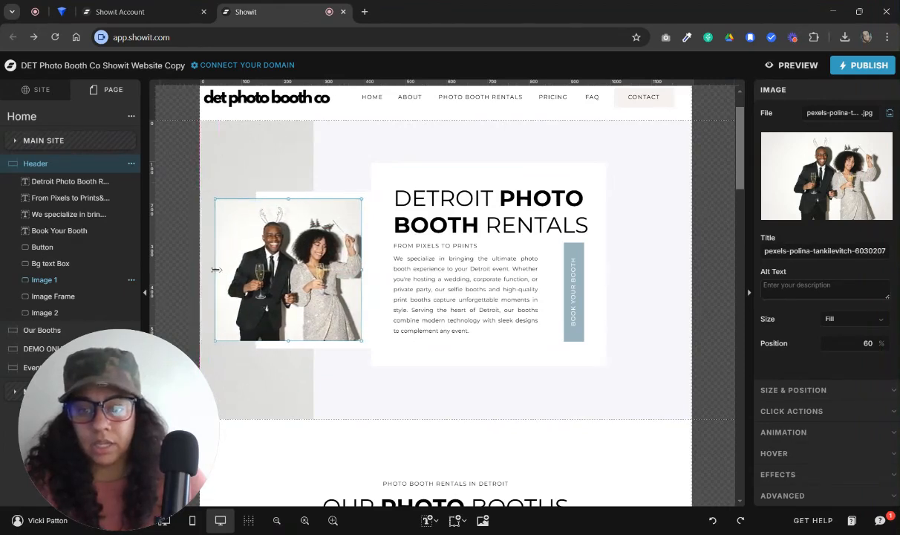
pyautogui.click(319, 136)
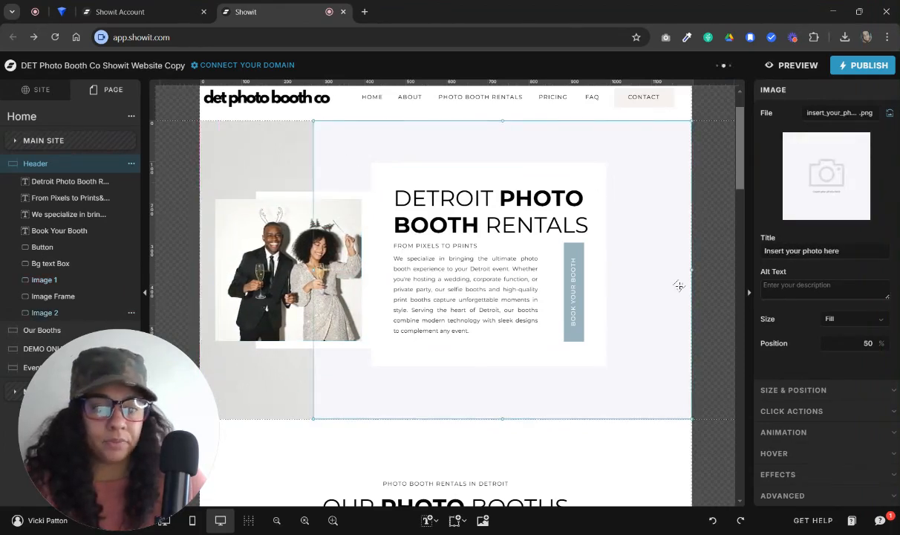
pyautogui.click(705, 297)
# Replace the large background placeholder image in the Home header with the 30_Toast_Details_Booth_Stock photo
pyautogui.click(644, 139)
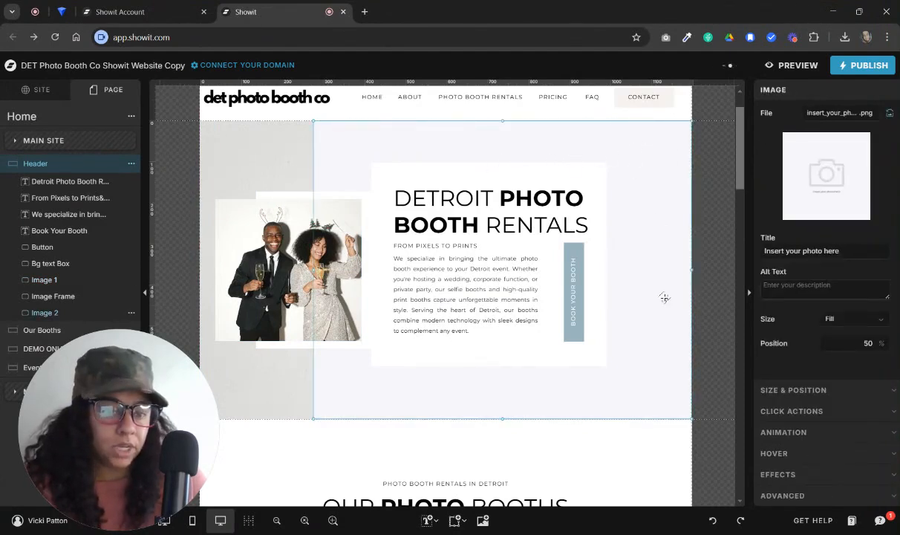
pyautogui.click(817, 192)
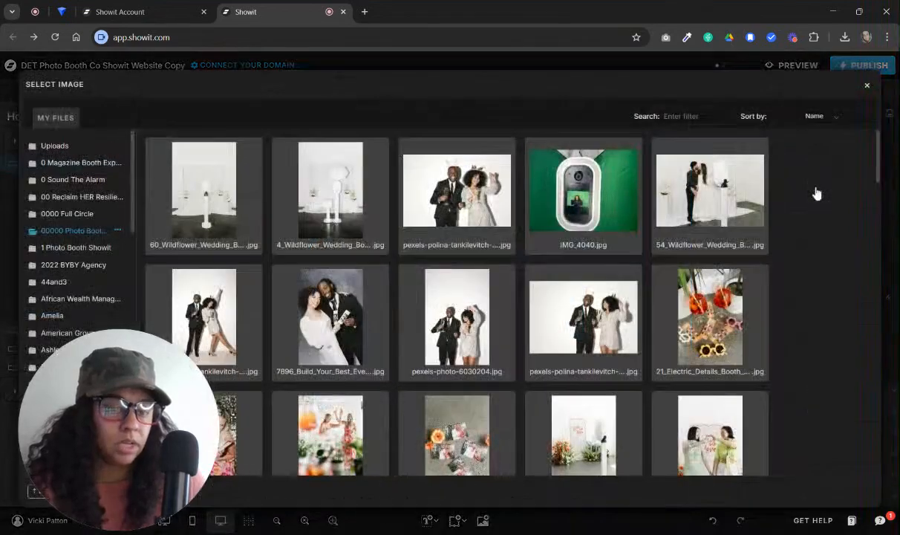
pyautogui.scroll(-2, 709, 297)
pyautogui.scroll(-5, 714, 299)
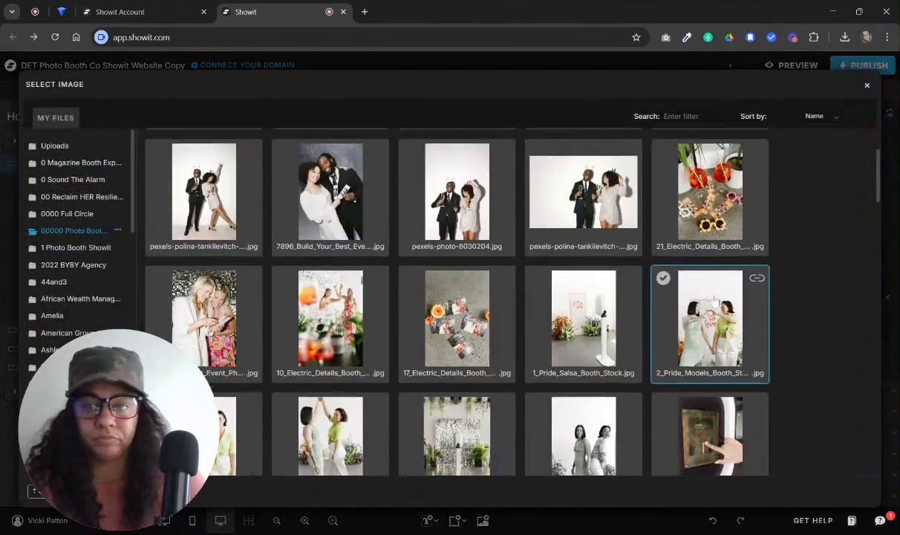
pyautogui.scroll(-7, 713, 301)
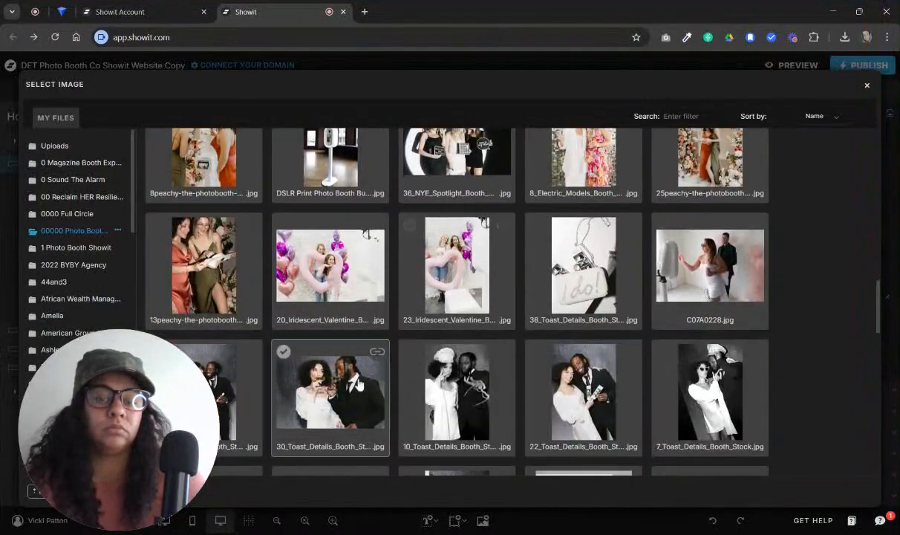
pyautogui.click(337, 382)
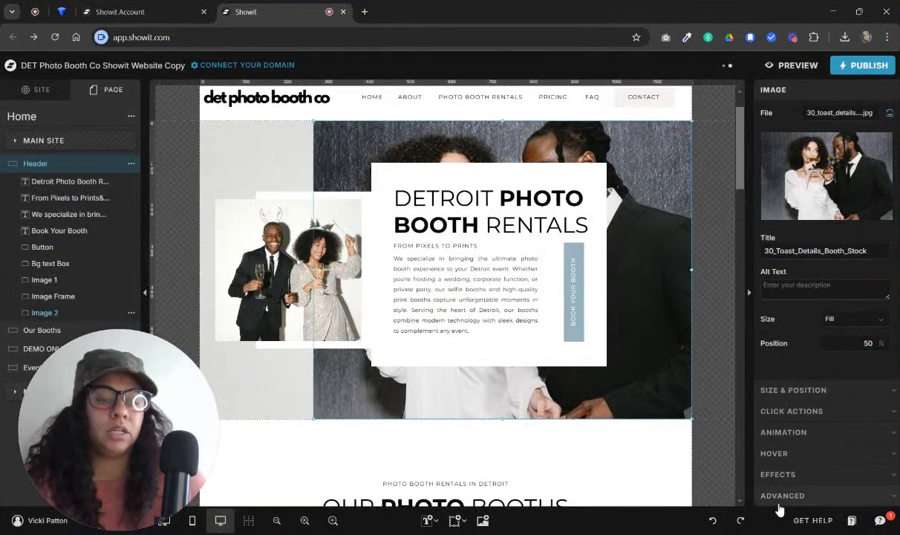
# Try opacities of 50% and 60% on the large header background photo, and restore it to 100%
pyautogui.click(782, 495)
pyautogui.click(780, 196)
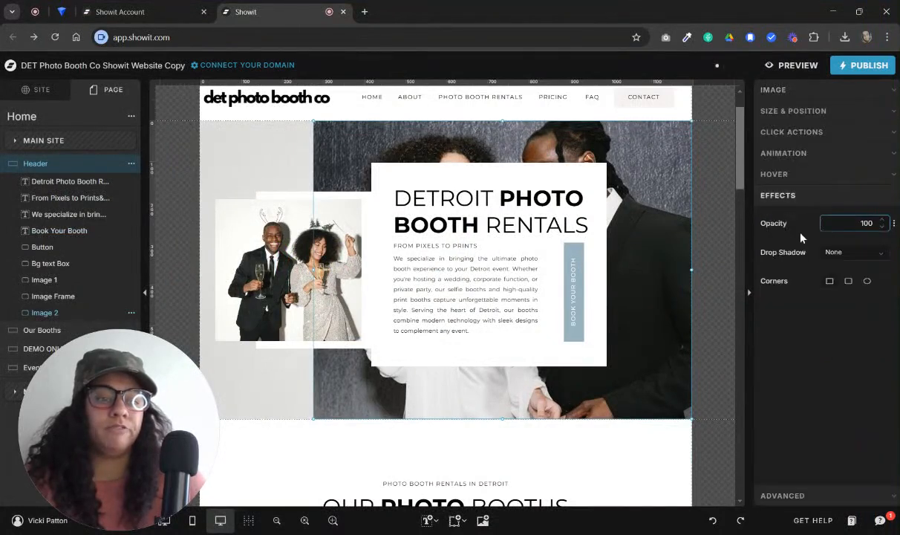
pyautogui.click(861, 223)
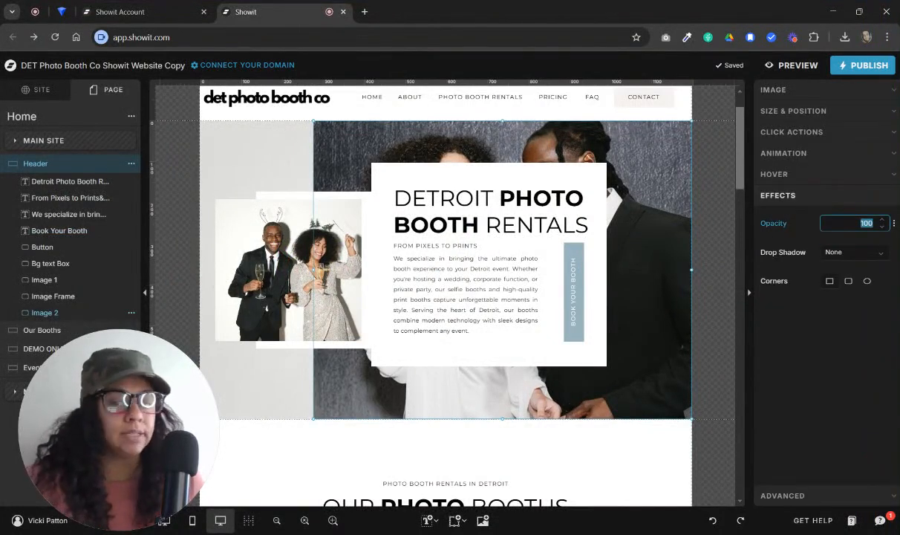
pyautogui.write('50')
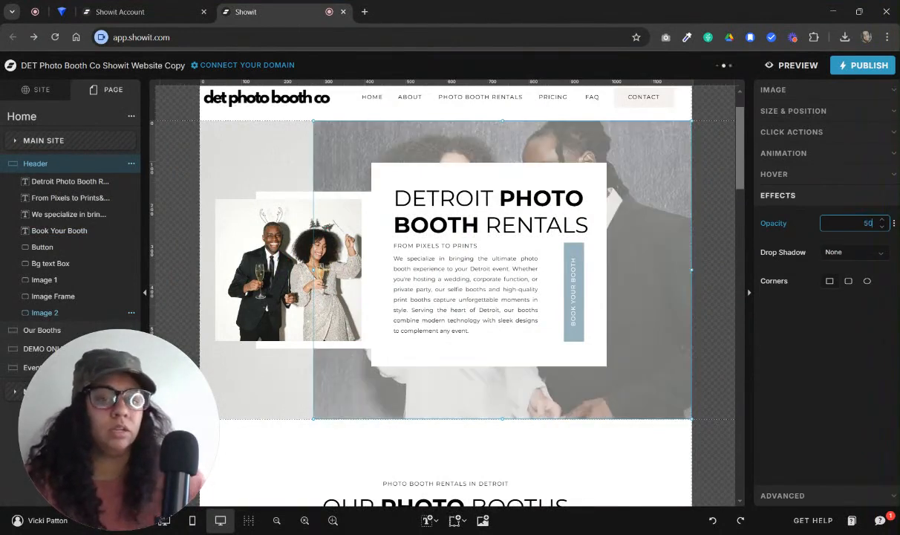
pyautogui.press('Return')
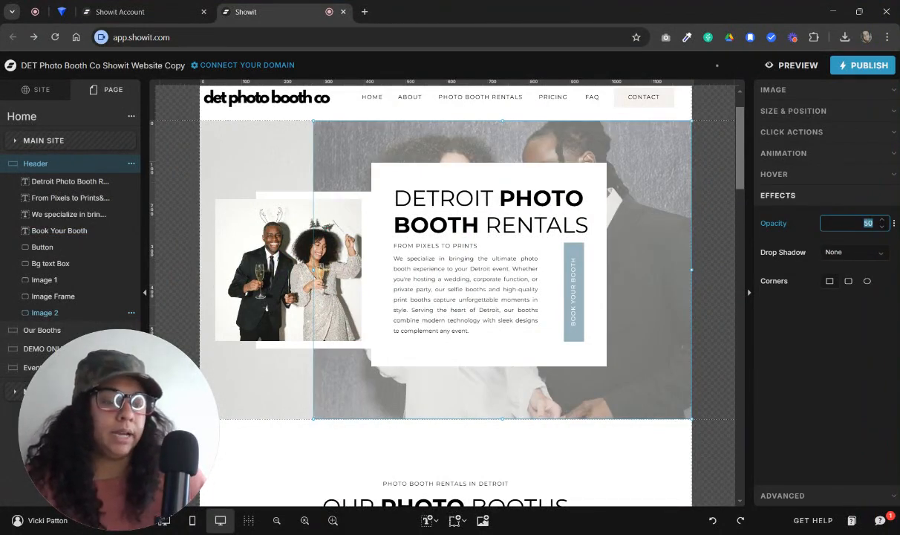
pyautogui.write('60')
pyautogui.press('Return')
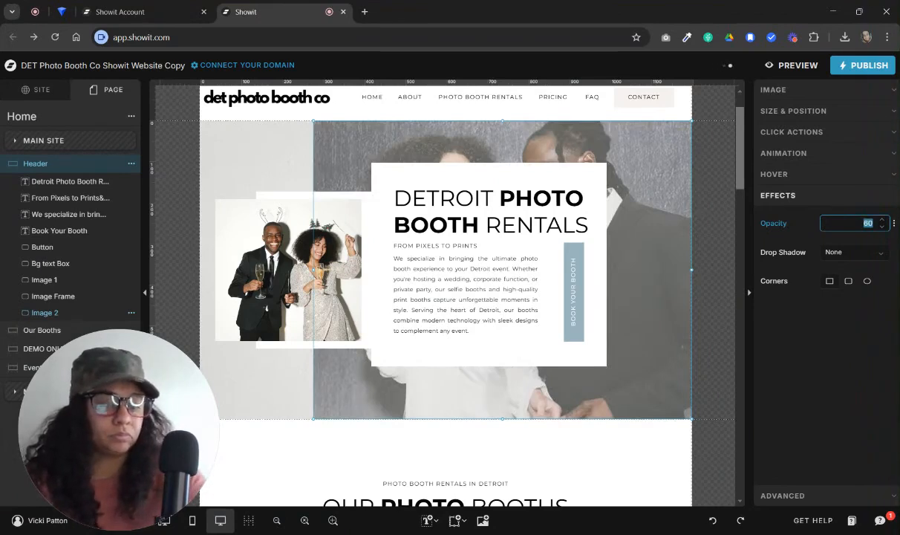
pyautogui.write('100')
pyautogui.click(713, 196)
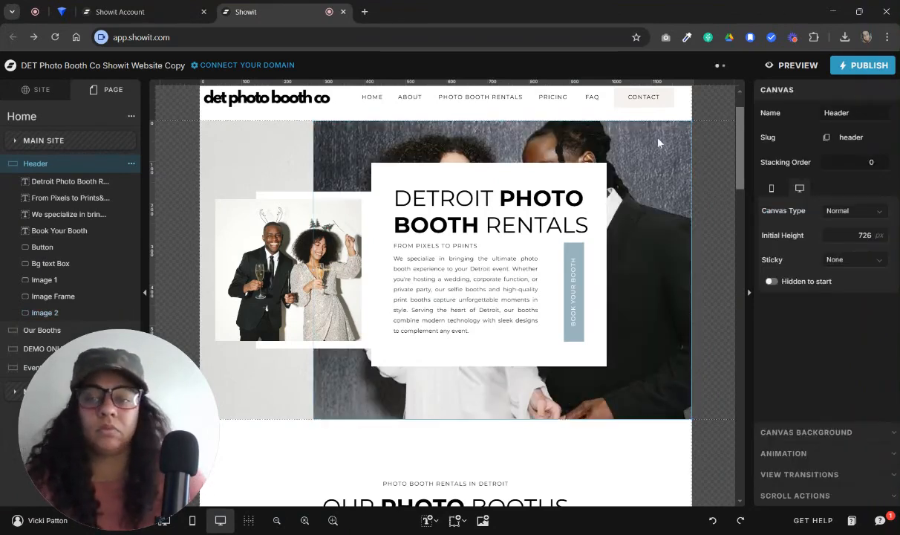
# Show the mobile and desktop layouts side by side and review the Header canvas in the mobile layout
pyautogui.moveTo(133, 428); pyautogui.dragTo(118, 384)
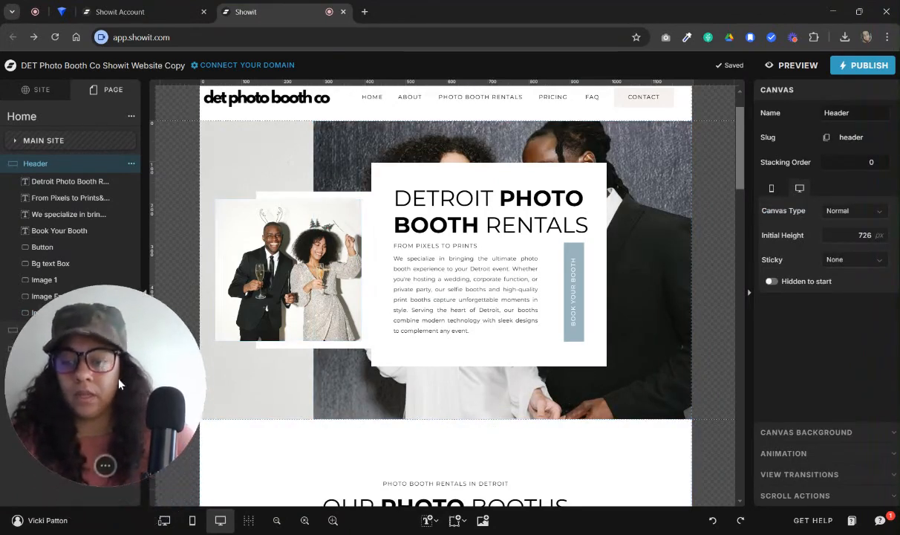
pyautogui.click(164, 522)
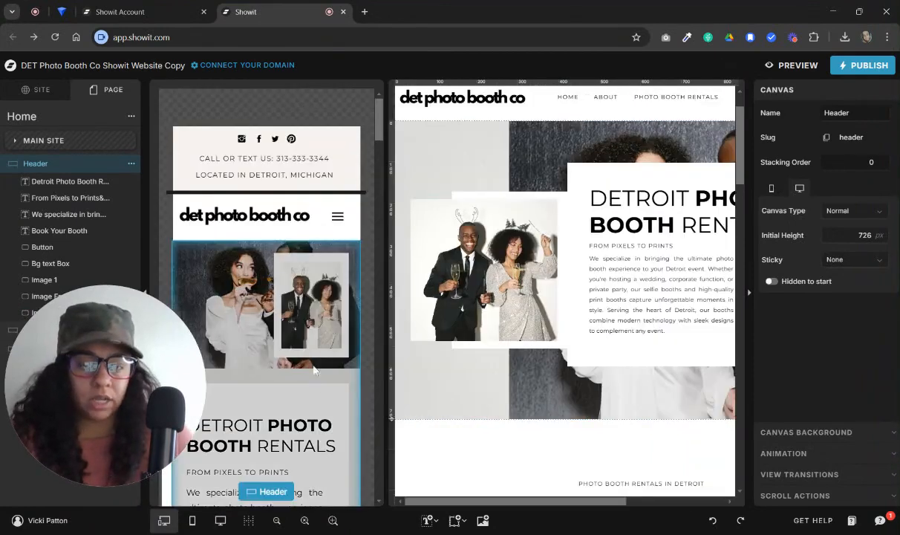
pyautogui.scroll(-2, 331, 375)
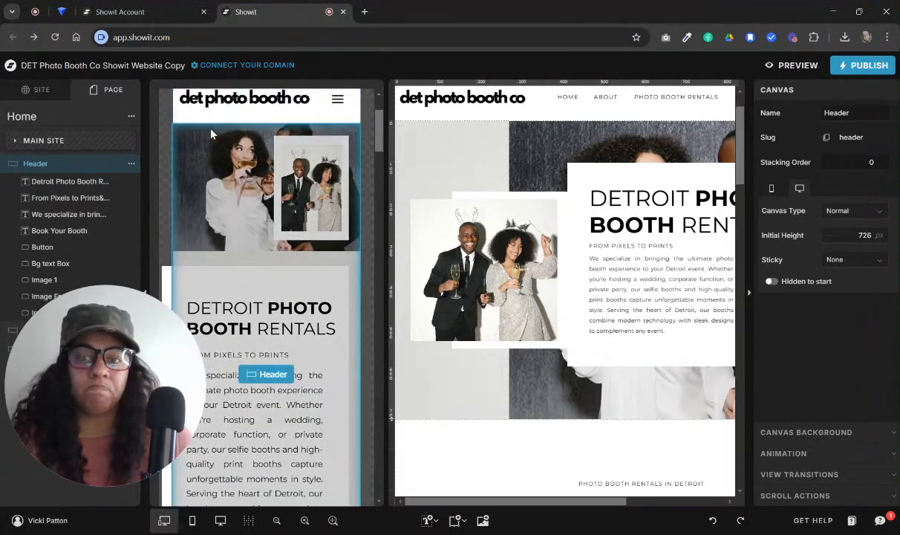
pyautogui.scroll(-3, 277, 398)
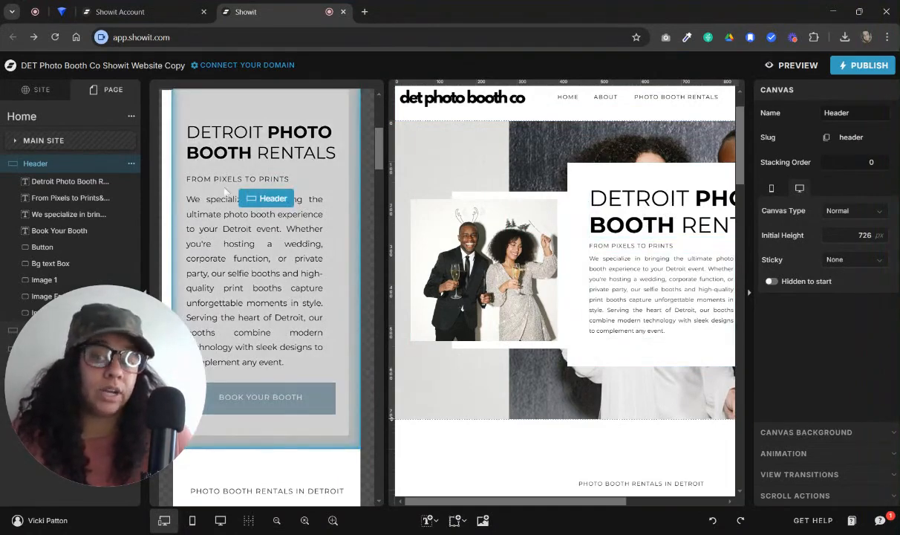
pyautogui.scroll(3, 330, 385)
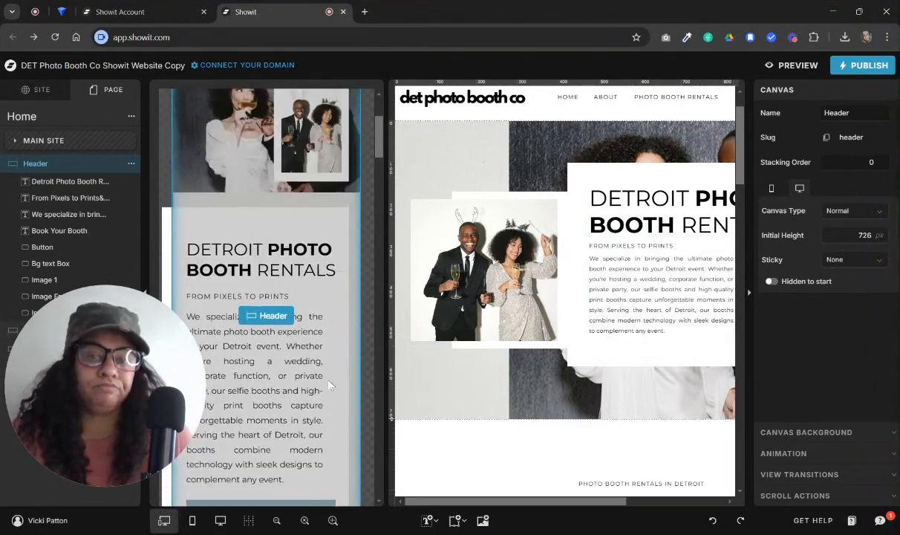
pyautogui.scroll(-3, 330, 385)
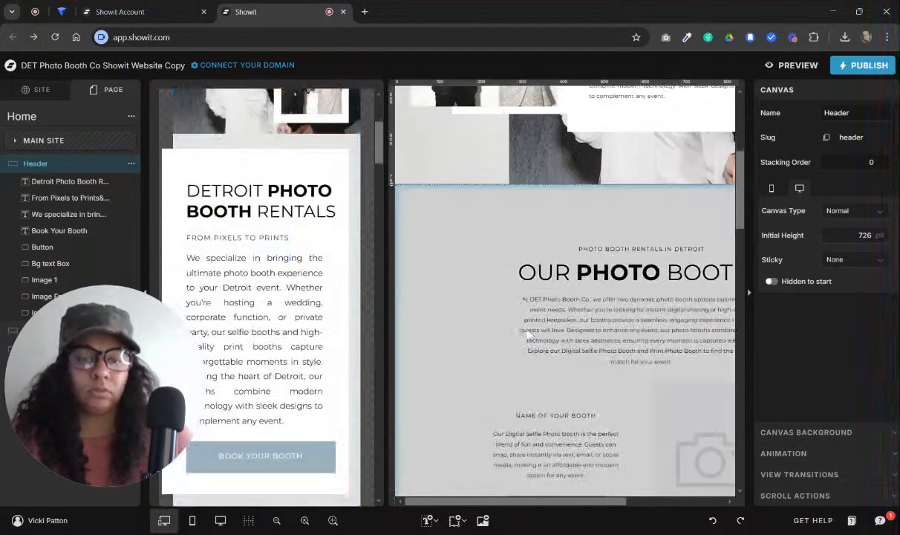
# Return to the desktop-only layout and examine the Header canvas background settings, including the available media types
pyautogui.click(220, 519)
pyautogui.scroll(5, 629, 319)
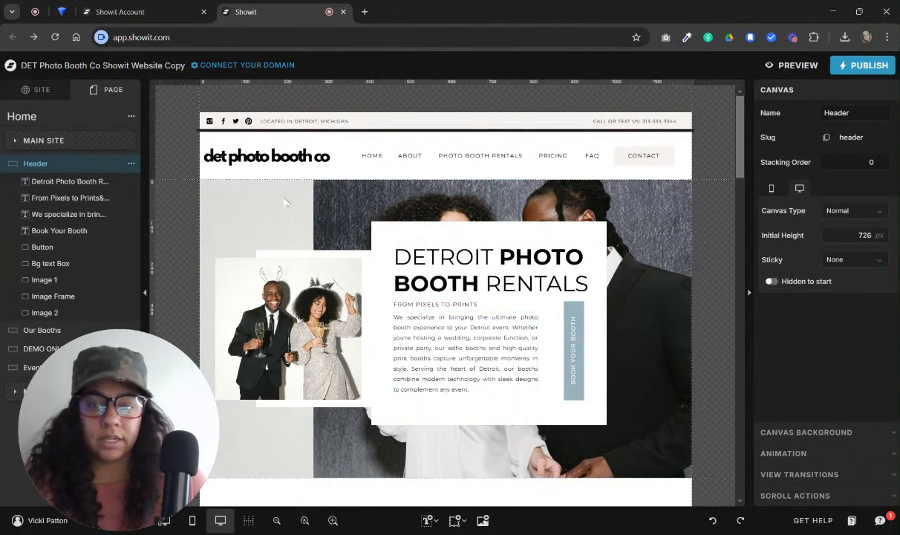
pyautogui.scroll(-3, 319, 202)
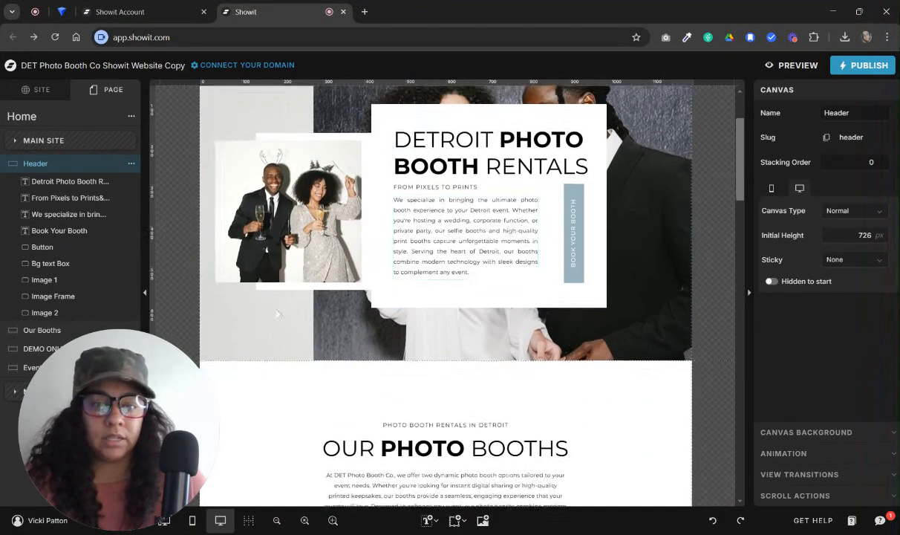
pyautogui.scroll(3, 276, 199)
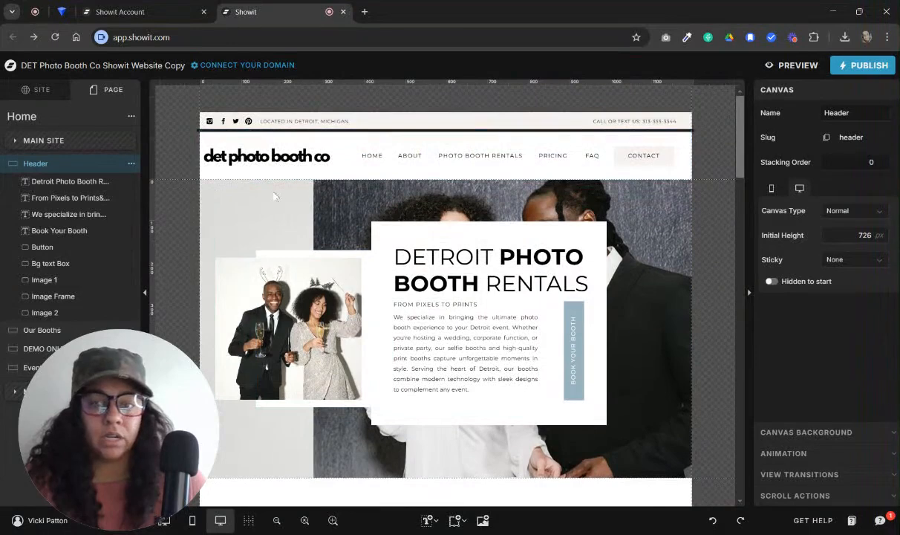
pyautogui.click(822, 431)
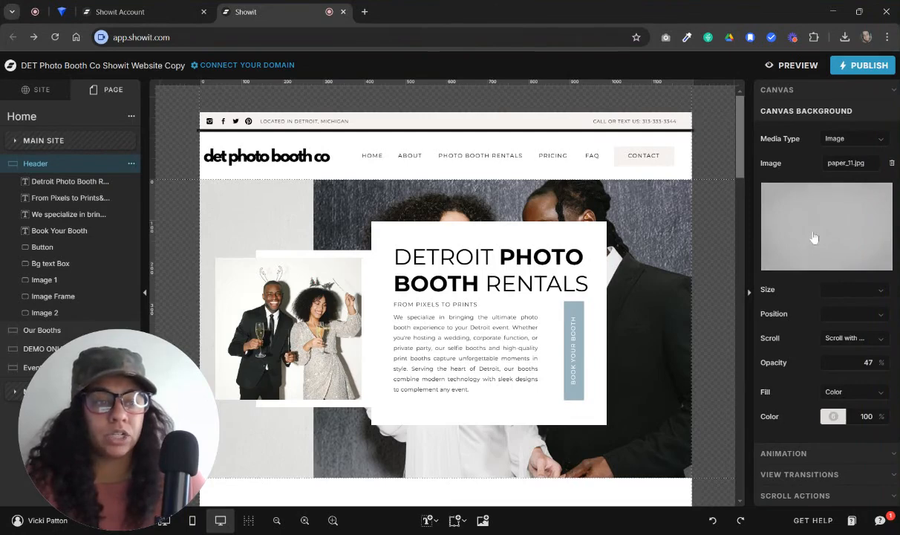
pyautogui.click(861, 138)
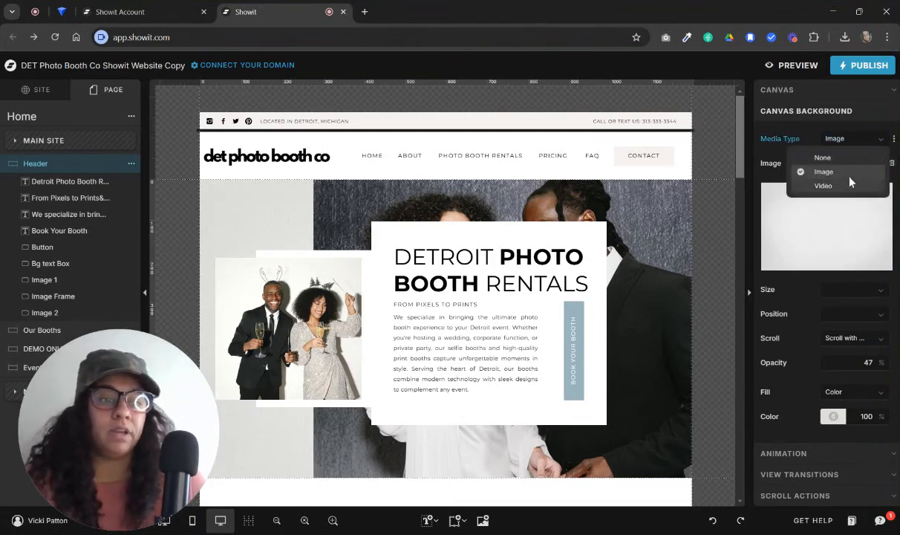
pyautogui.click(750, 333)
# Look over the Our Booths and Event Types sections of the Home page, including their photo placeholders and booking buttons
pyautogui.scroll(-4, 654, 274)
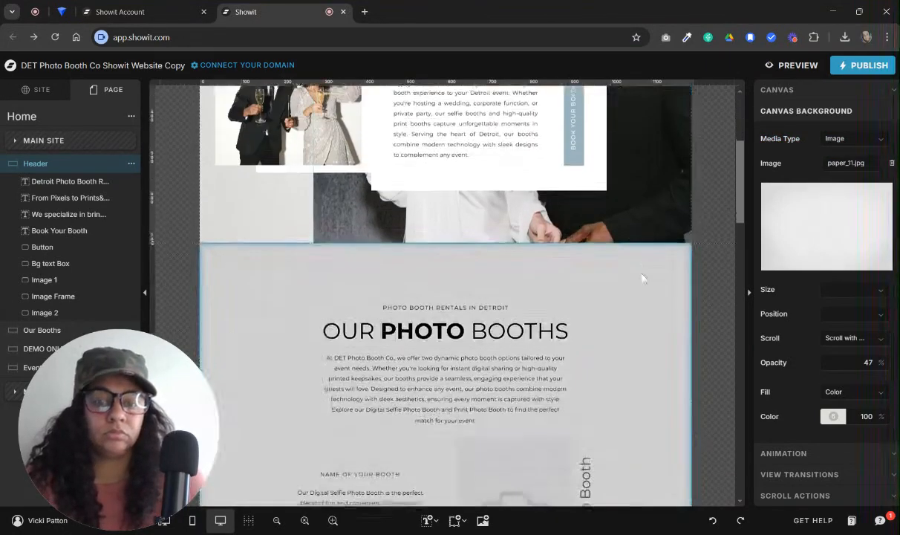
pyautogui.scroll(-4, 643, 278)
pyautogui.scroll(1, 644, 278)
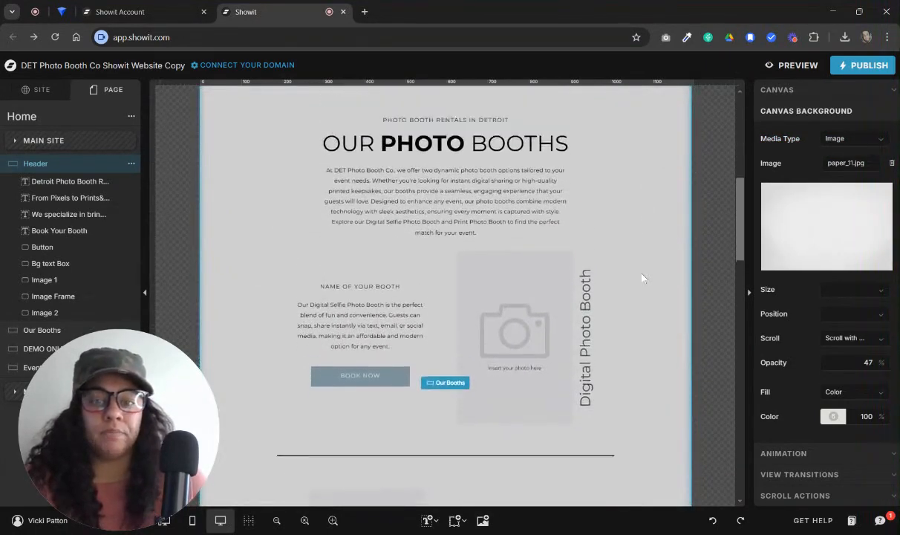
pyautogui.scroll(3, 643, 278)
pyautogui.scroll(-3, 643, 278)
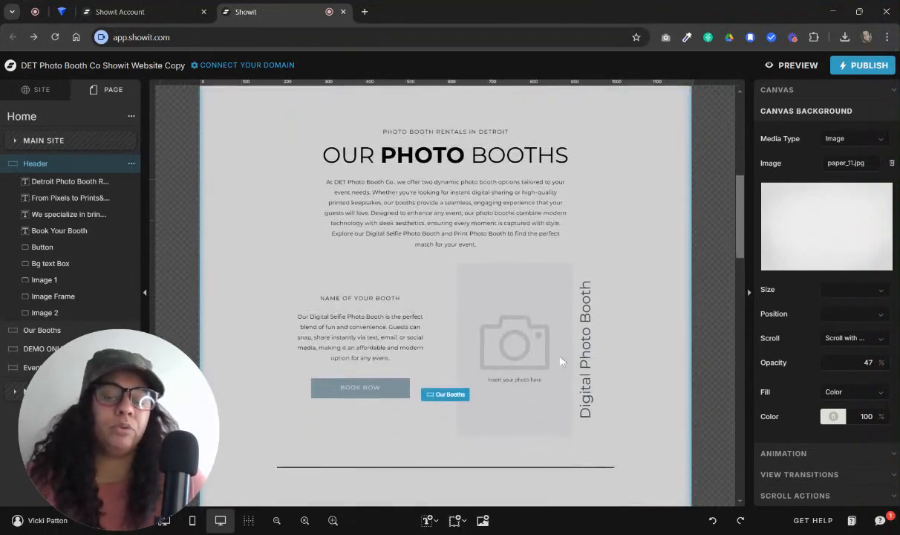
pyautogui.scroll(-4, 559, 362)
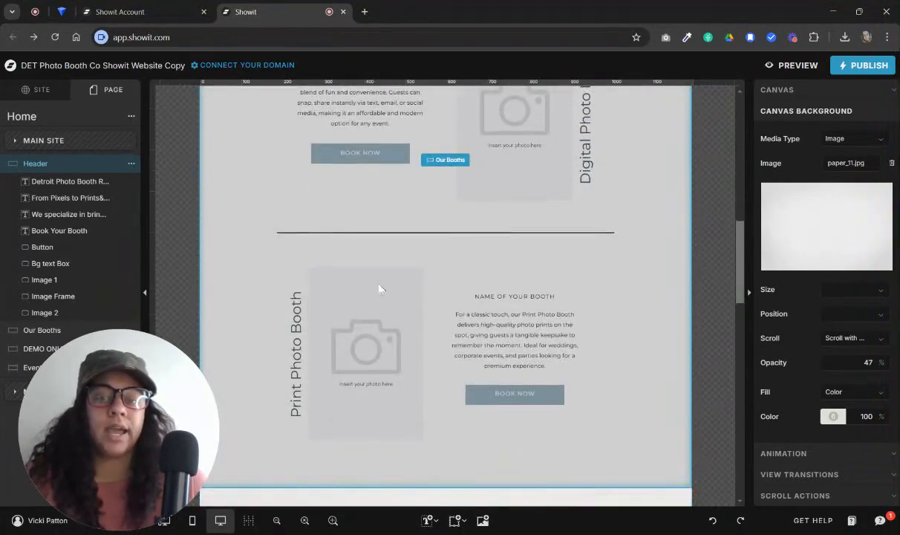
pyautogui.scroll(-4, 451, 257)
pyautogui.scroll(1, 540, 175)
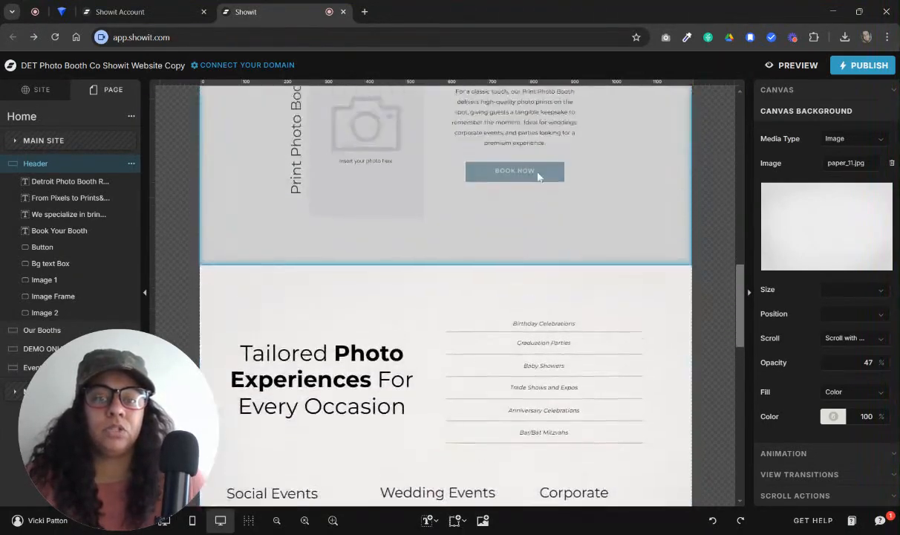
pyautogui.scroll(5, 538, 175)
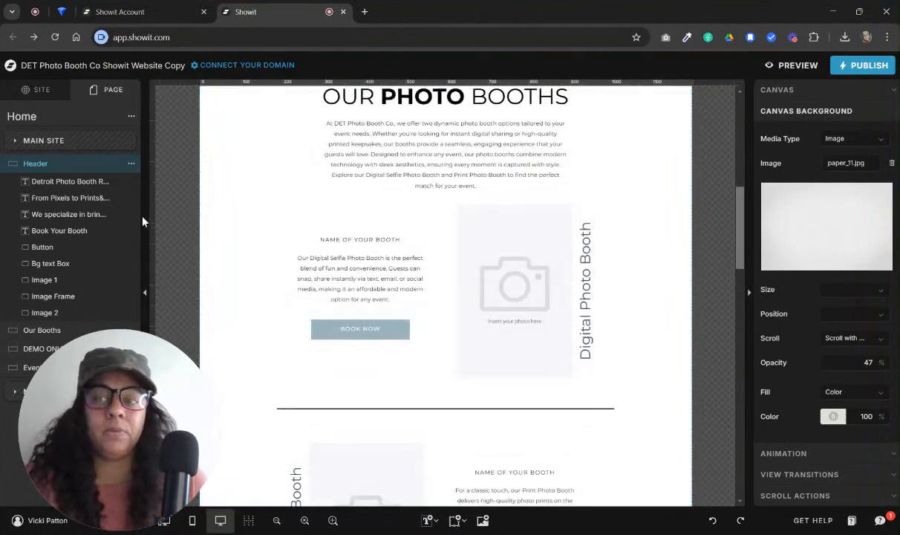
# Open the Home 2 page to view its alternative layout, and return to the Home page
pyautogui.click(43, 90)
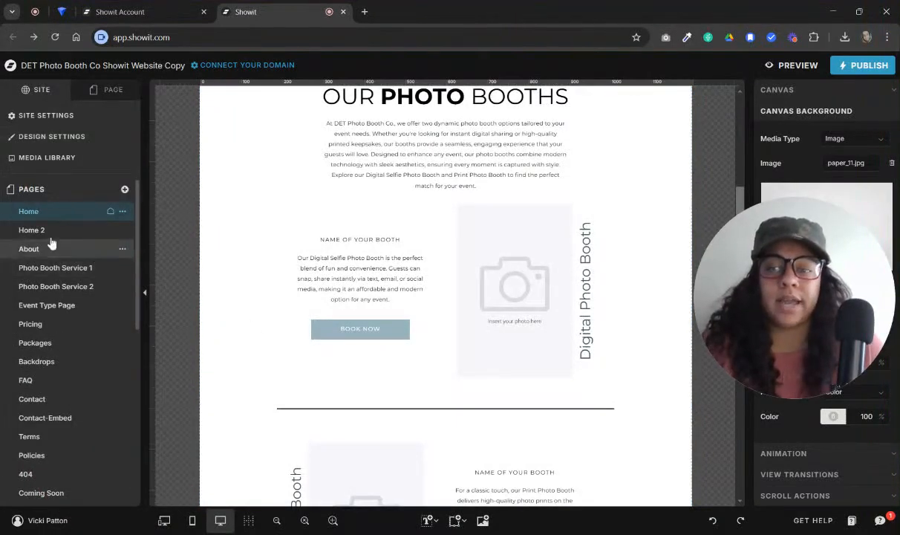
pyautogui.click(38, 232)
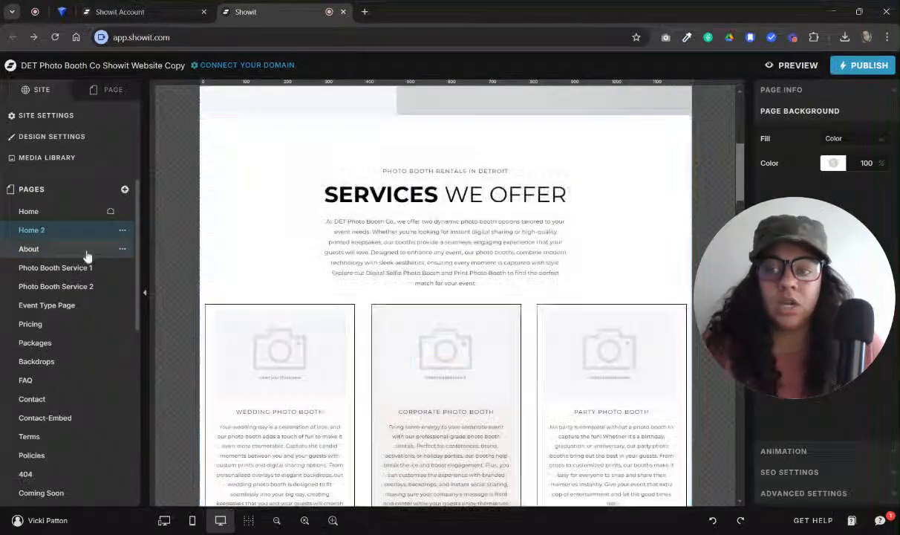
pyautogui.click(41, 213)
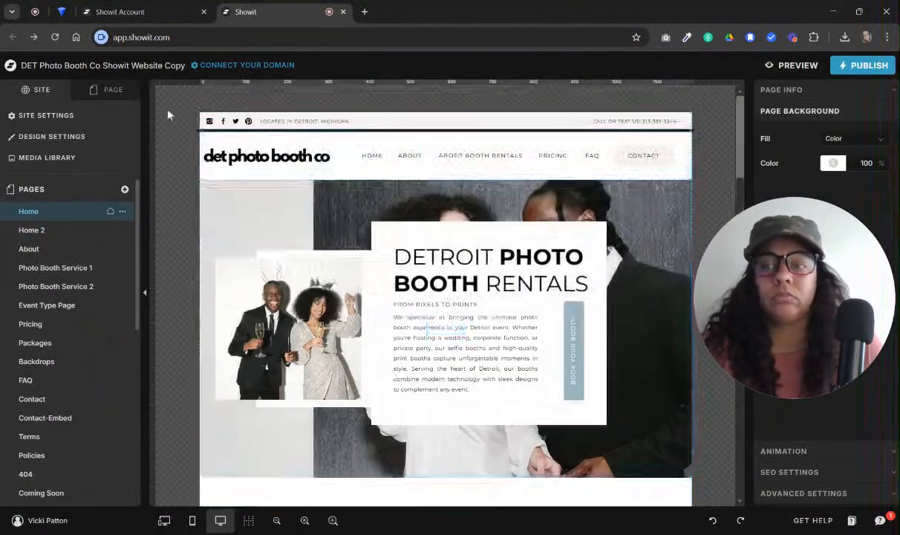
# Add a blank canvas below Event Types on the Home page and extend its height to about 540 px
pyautogui.click(118, 94)
pyautogui.click(132, 118)
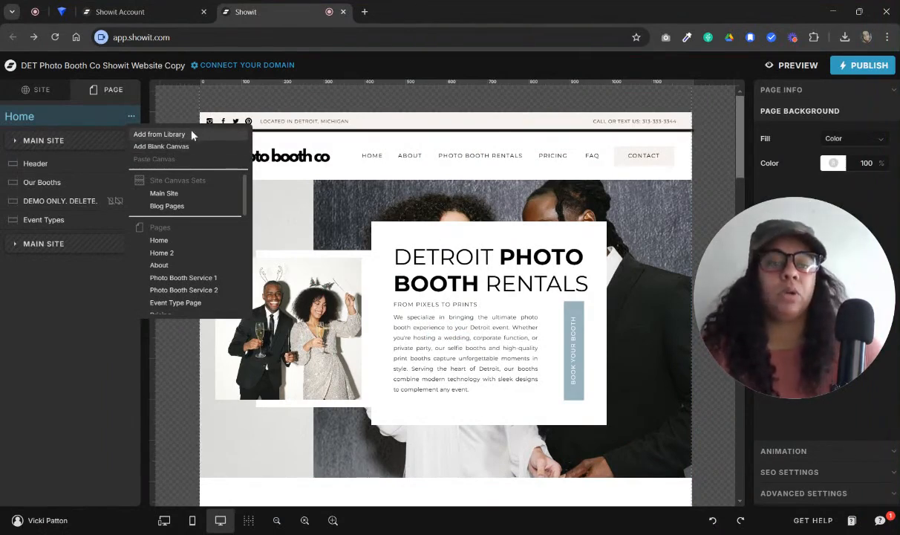
pyautogui.click(151, 147)
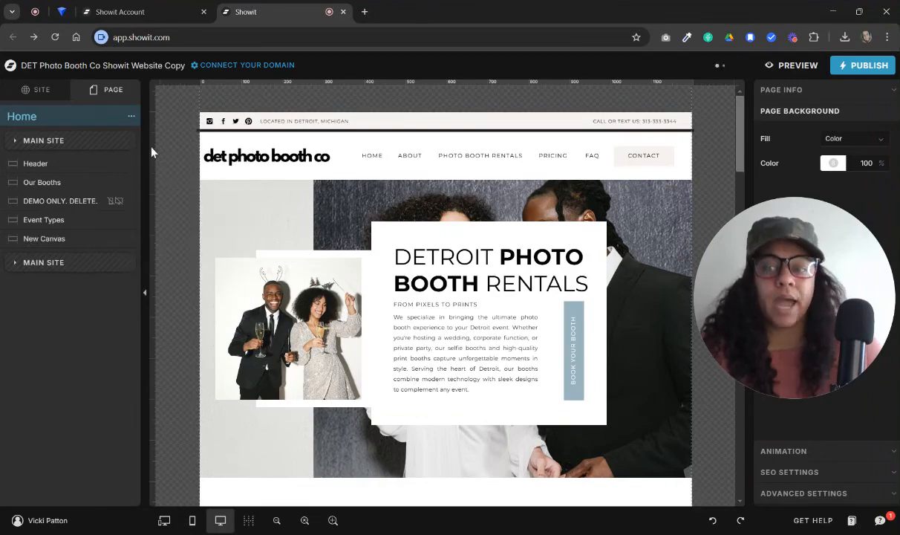
pyautogui.click(67, 240)
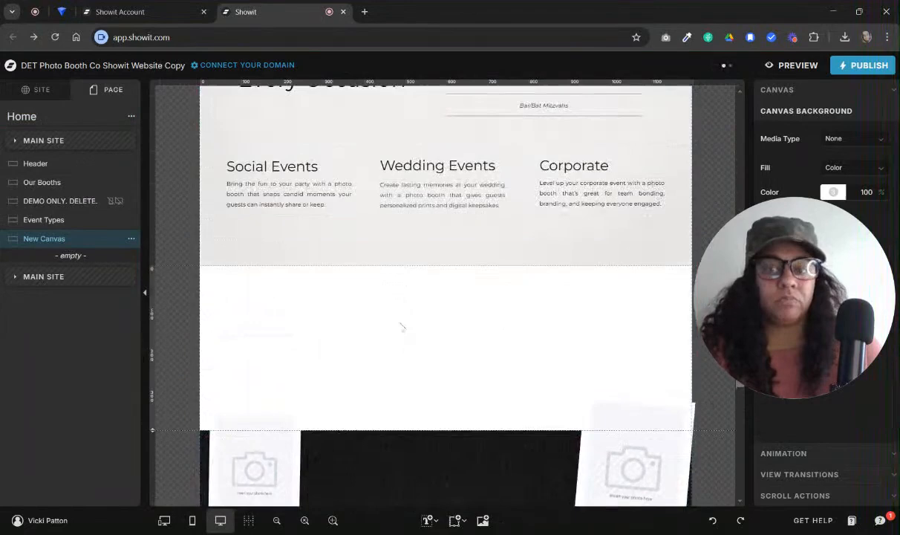
pyautogui.moveTo(158, 438); pyautogui.dragTo(155, 488)
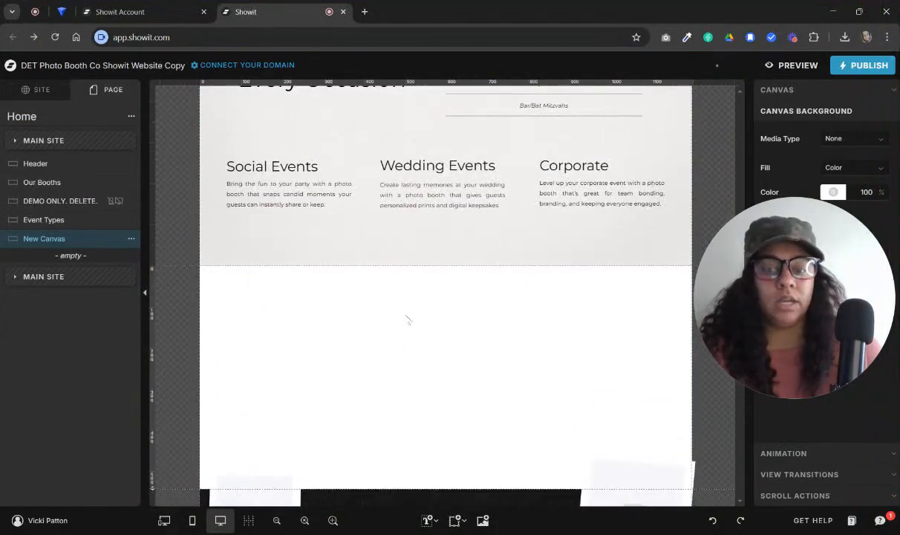
# Move the new blank canvas directly below Header and extend its height to about 670 px
pyautogui.moveTo(52, 242); pyautogui.dragTo(52, 182)
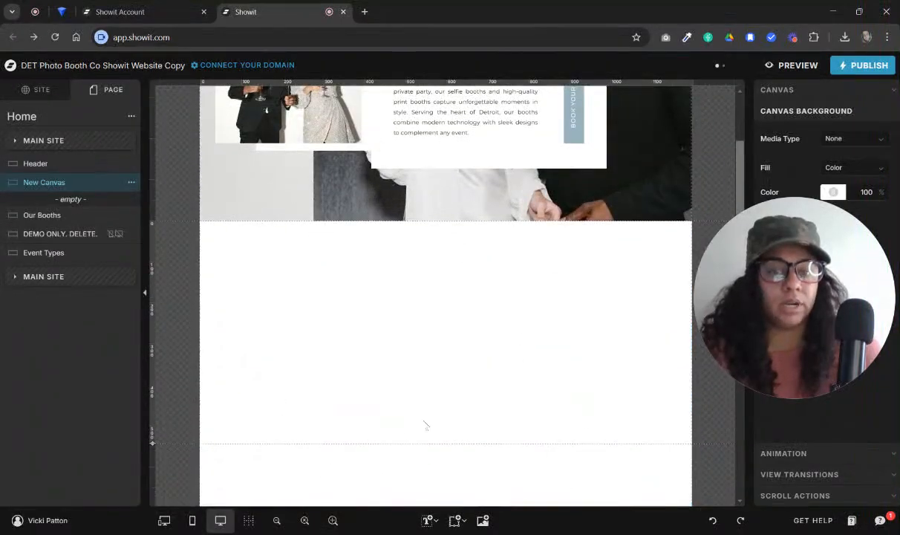
pyautogui.scroll(-3, 520, 349)
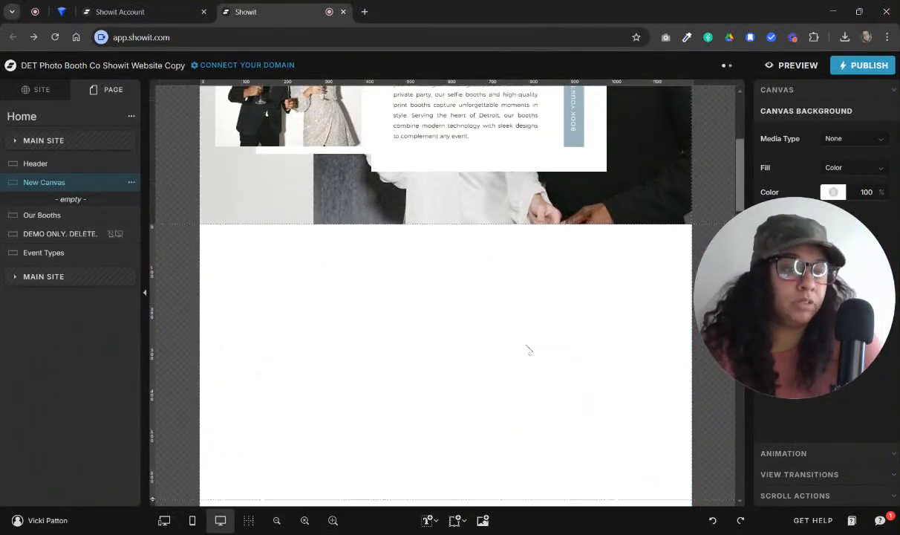
# Insert the landscape photo of the couple in party headbands into the new canvas, scaled to about 540 by 325 px near its left edge
pyautogui.click(482, 522)
pyautogui.click(457, 189)
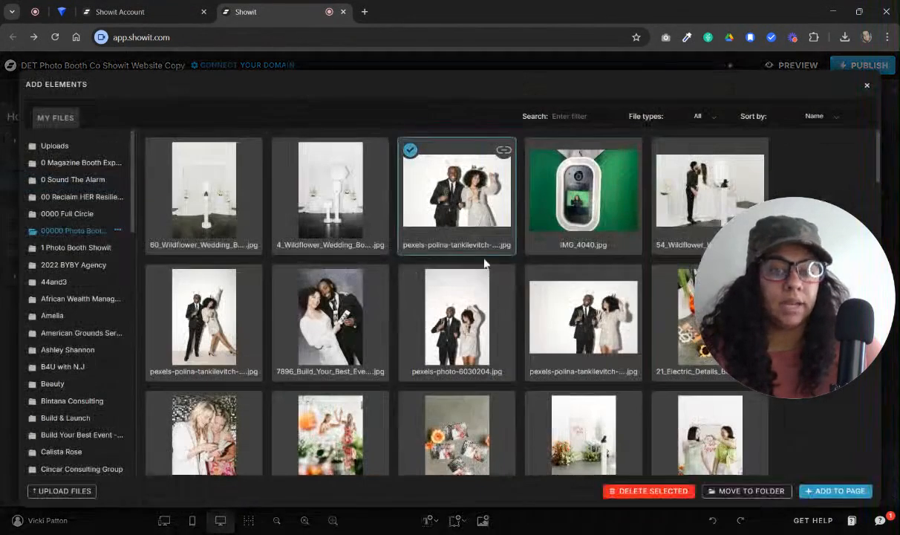
pyautogui.click(837, 491)
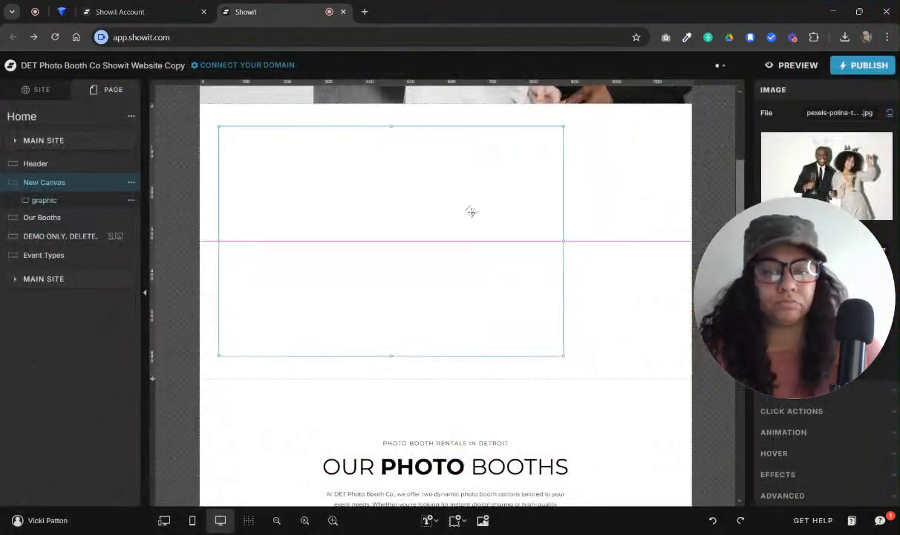
pyautogui.moveTo(554, 354); pyautogui.dragTo(453, 267)
pyautogui.moveTo(396, 215); pyautogui.dragTo(403, 256)
# Add a Heading text element beside the photo in the new canvas, and delete it again
pyautogui.click(429, 520)
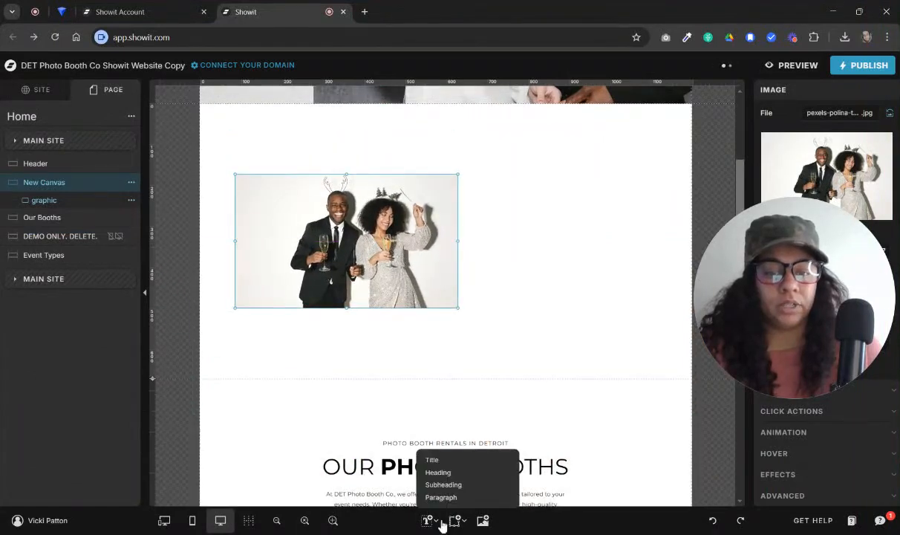
pyautogui.click(439, 470)
pyautogui.moveTo(472, 238); pyautogui.dragTo(555, 194)
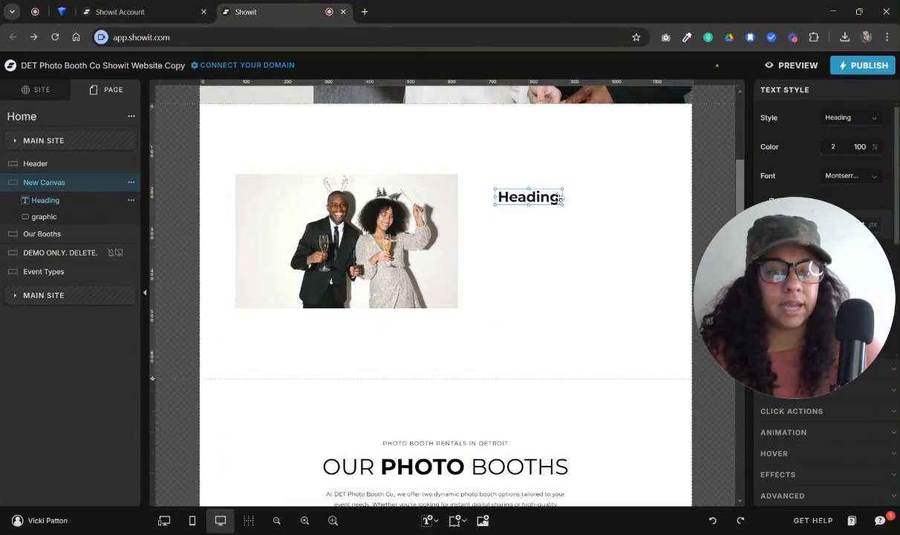
pyautogui.click(546, 158)
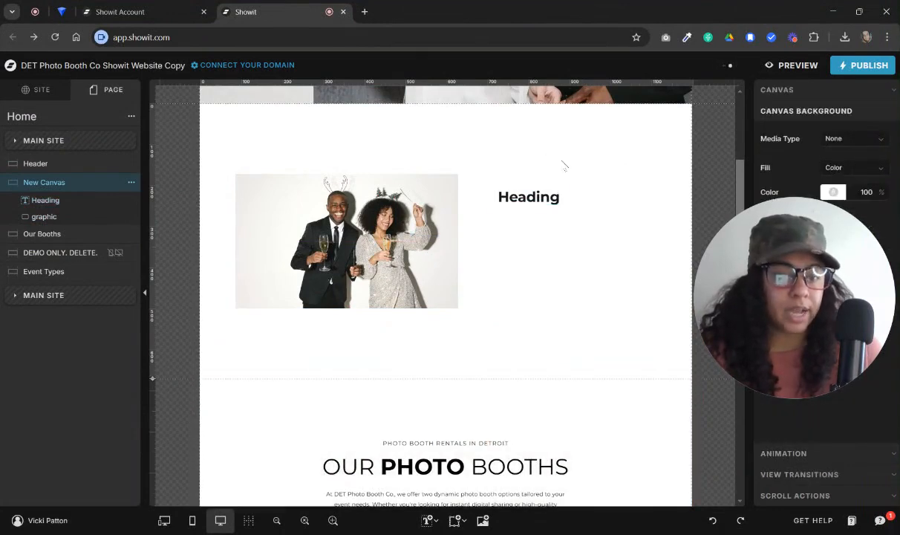
pyautogui.moveTo(561, 157); pyautogui.dragTo(477, 320)
pyautogui.press('Delete')
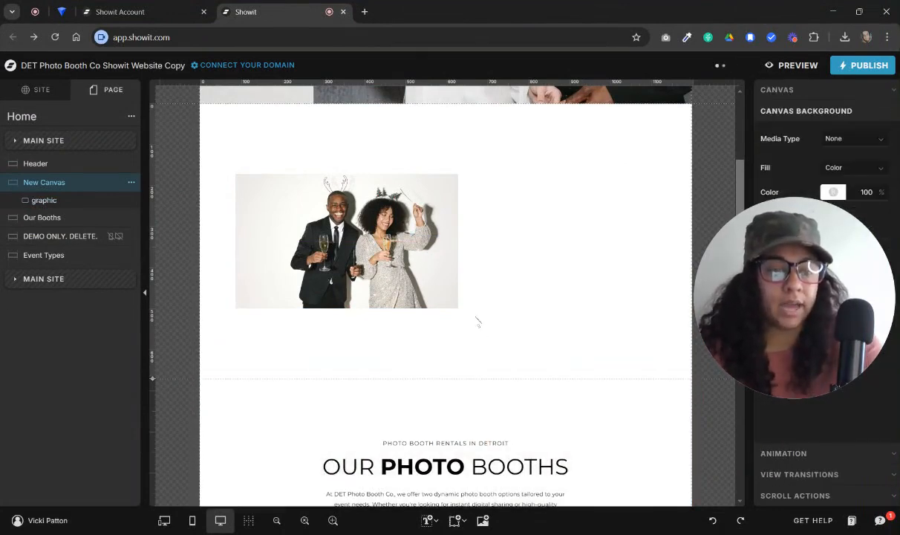
# Copy the subtitle, title and intro paragraph from the Our Booths canvas into the new canvas
pyautogui.click(420, 285)
pyautogui.scroll(-3, 432, 326)
pyautogui.click(434, 345)
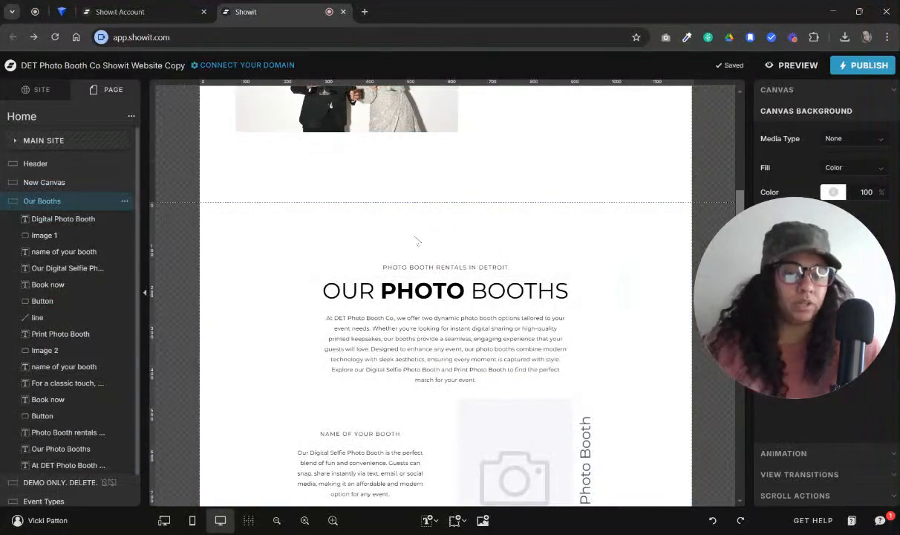
pyautogui.moveTo(414, 236); pyautogui.dragTo(458, 342)
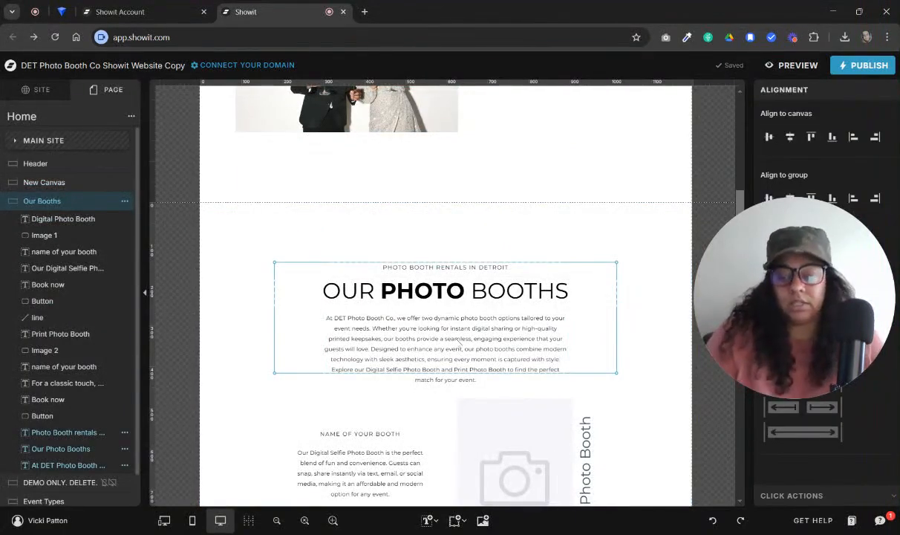
pyautogui.scroll(4, 508, 364)
pyautogui.click(524, 362)
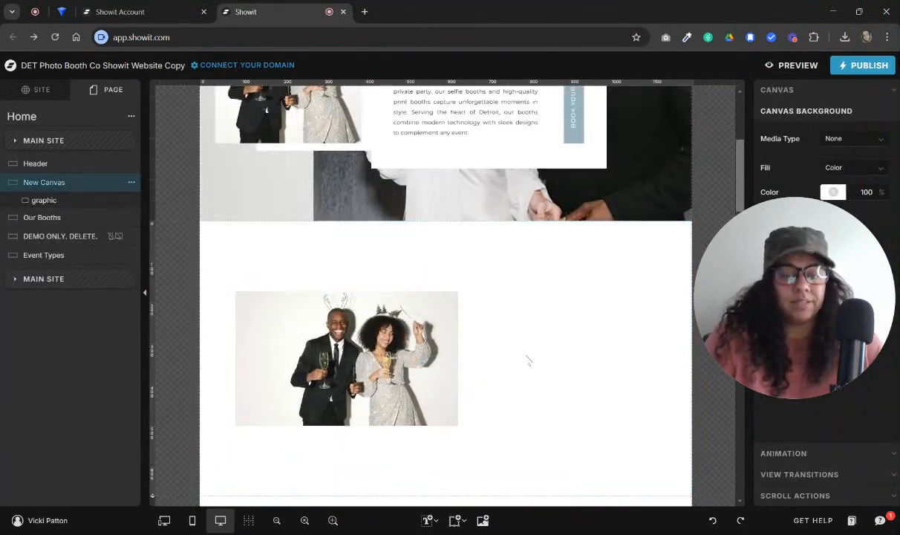
pyautogui.scroll(-1, 534, 366)
pyautogui.hotkey('ctrl', 'v')
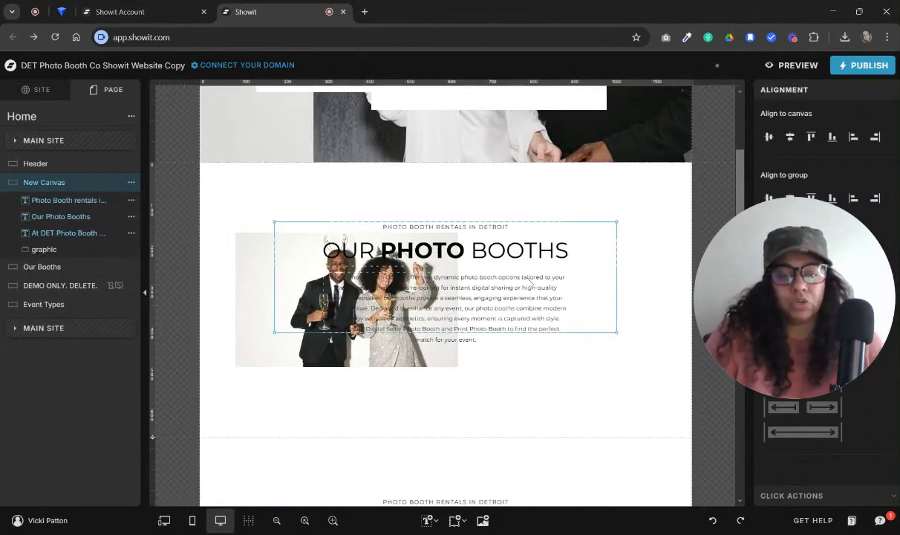
# Arrange the new canvas with the photo in its upper-left area and the copied text group below and to the photo's right
pyautogui.moveTo(532, 276); pyautogui.dragTo(597, 329)
pyautogui.moveTo(287, 267); pyautogui.dragTo(264, 213)
pyautogui.moveTo(538, 364); pyautogui.dragTo(541, 402)
pyautogui.moveTo(408, 256)
pyautogui.mouseDown()
pyautogui.moveTo(395, 269)
pyautogui.moveTo(413, 269)
pyautogui.mouseUp()
pyautogui.click(611, 252)
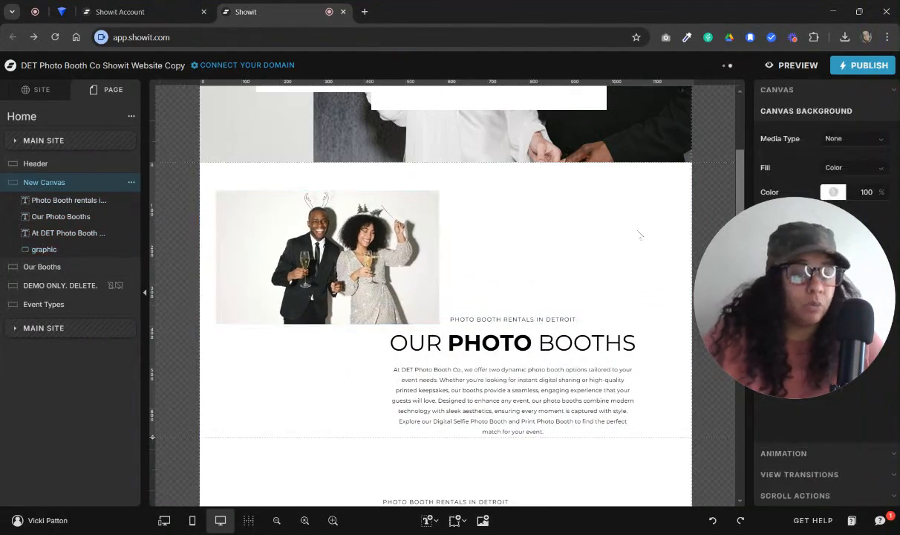
# Delete the new canvas from the Home page
pyautogui.click(131, 182)
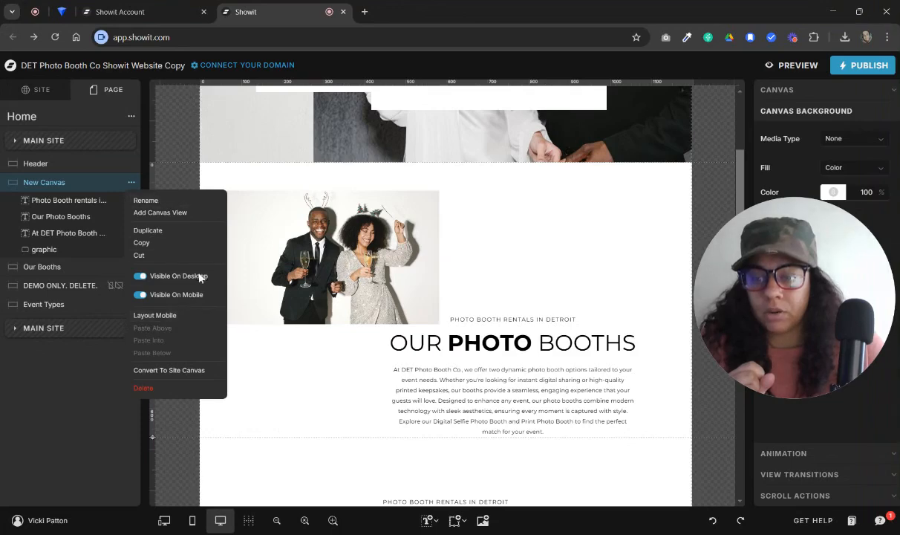
pyautogui.click(189, 394)
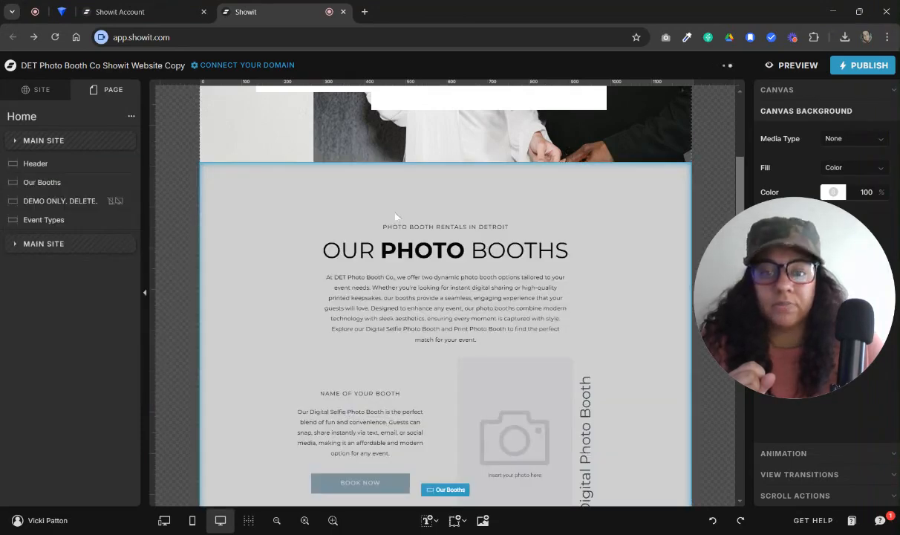
pyautogui.scroll(3, 395, 215)
# Add the Services We Offer canvas from the current site's Home 2 page to the Home page
pyautogui.click(131, 117)
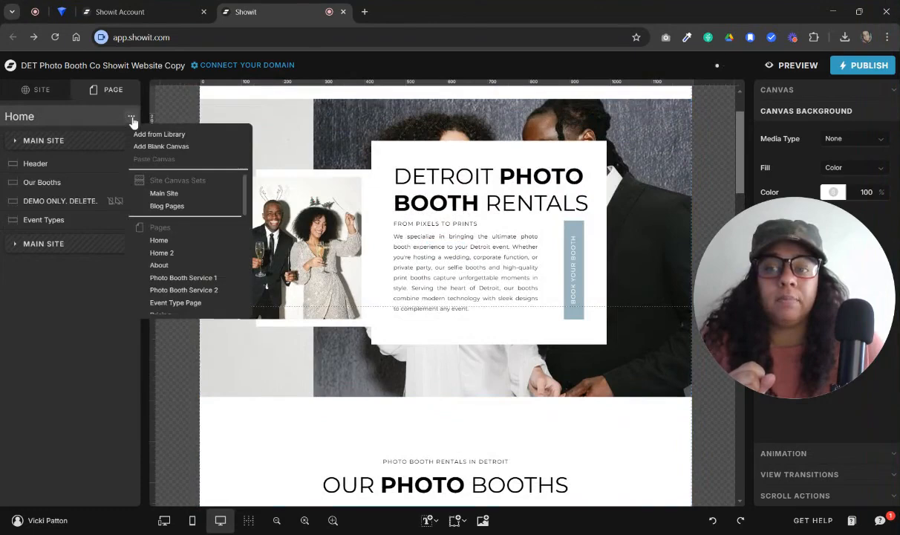
pyautogui.click(141, 134)
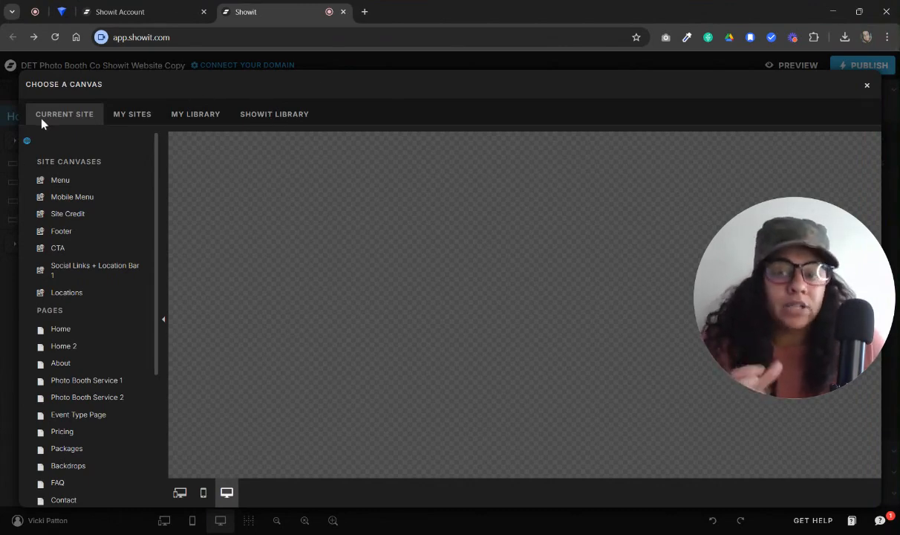
pyautogui.scroll(-1, 71, 199)
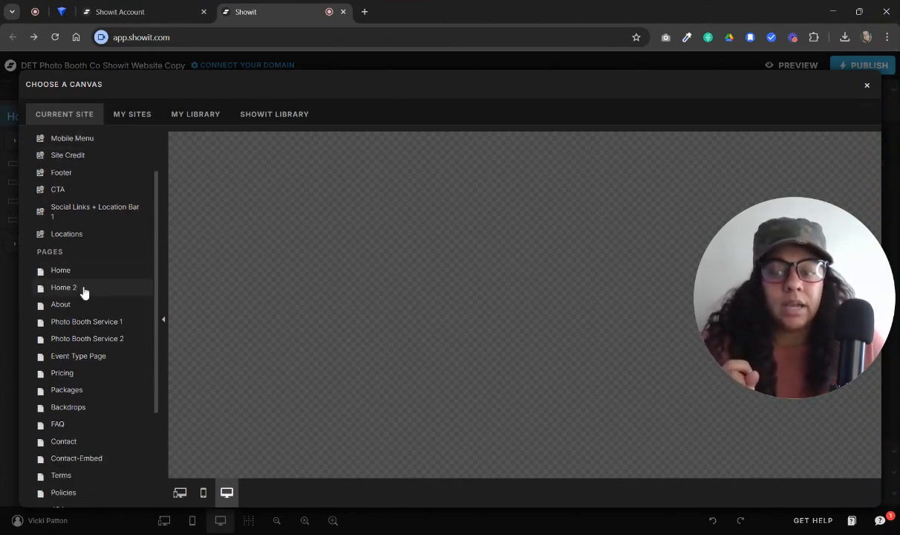
pyautogui.click(78, 287)
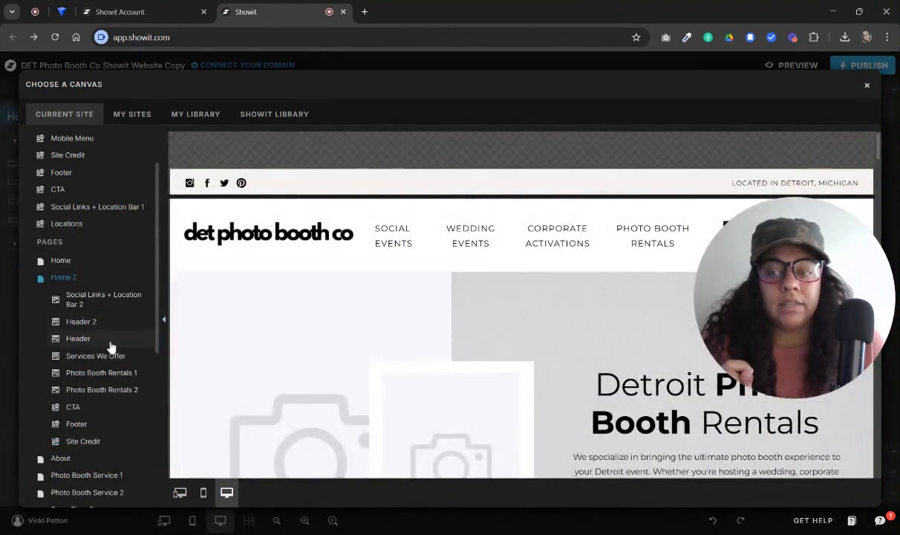
pyautogui.click(113, 361)
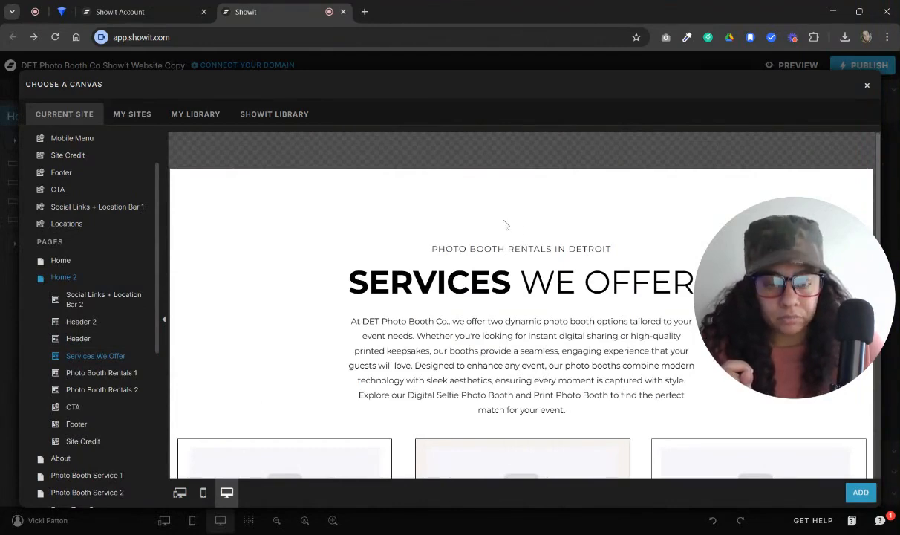
pyautogui.scroll(-7, 507, 224)
pyautogui.scroll(6, 572, 420)
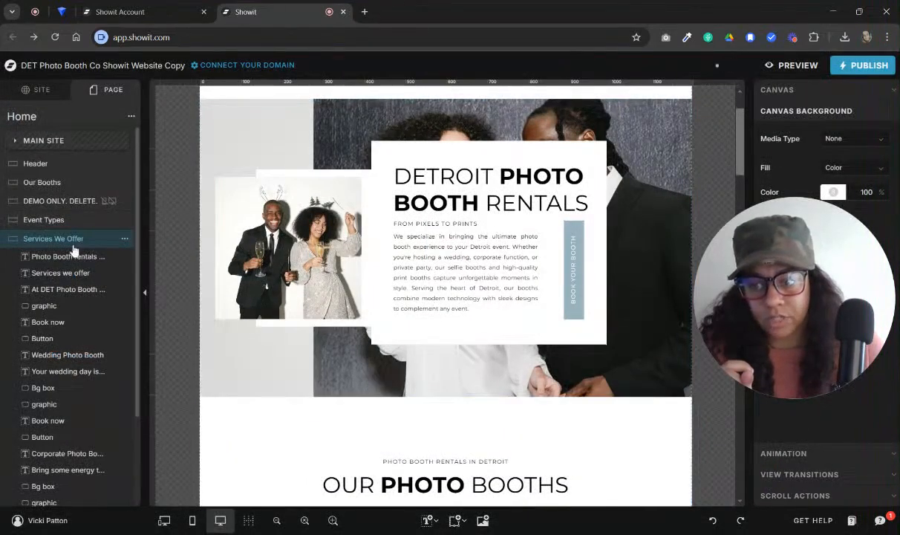
# Move the Services We Offer canvas directly below Header on the Home page
pyautogui.scroll(-20, 370, 312)
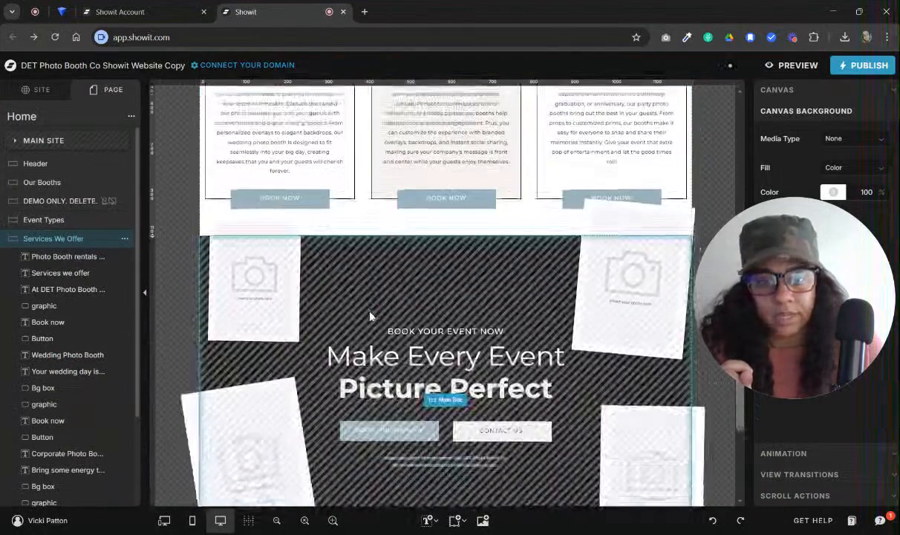
pyautogui.scroll(5, 370, 317)
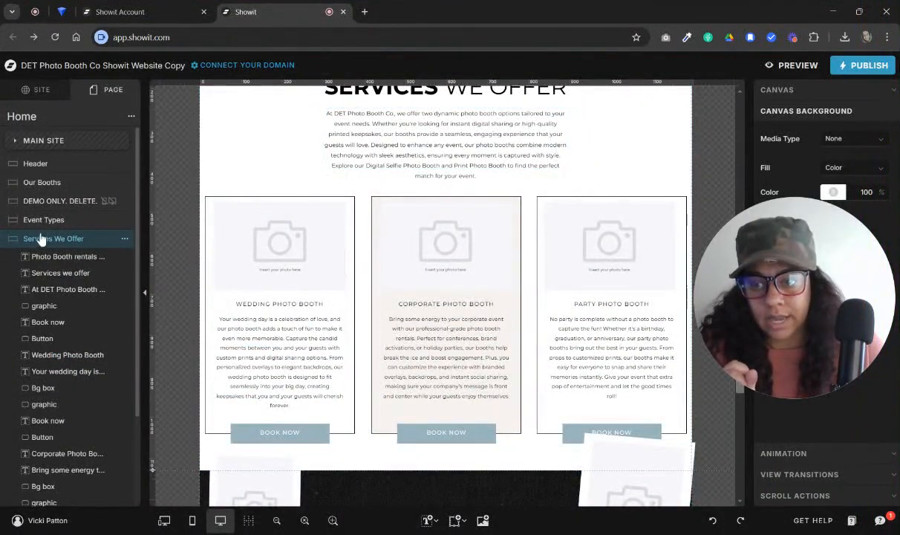
pyautogui.moveTo(42, 240); pyautogui.dragTo(100, 184)
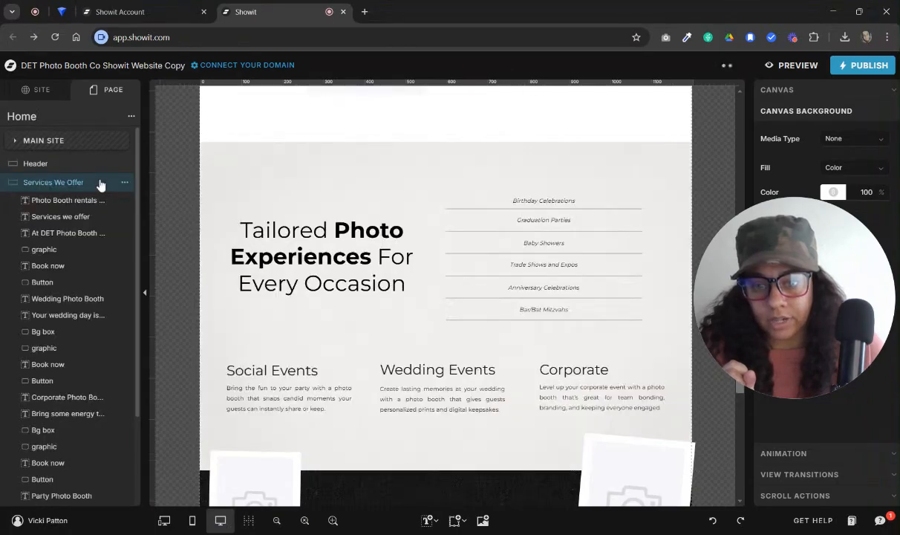
pyautogui.scroll(10, 391, 291)
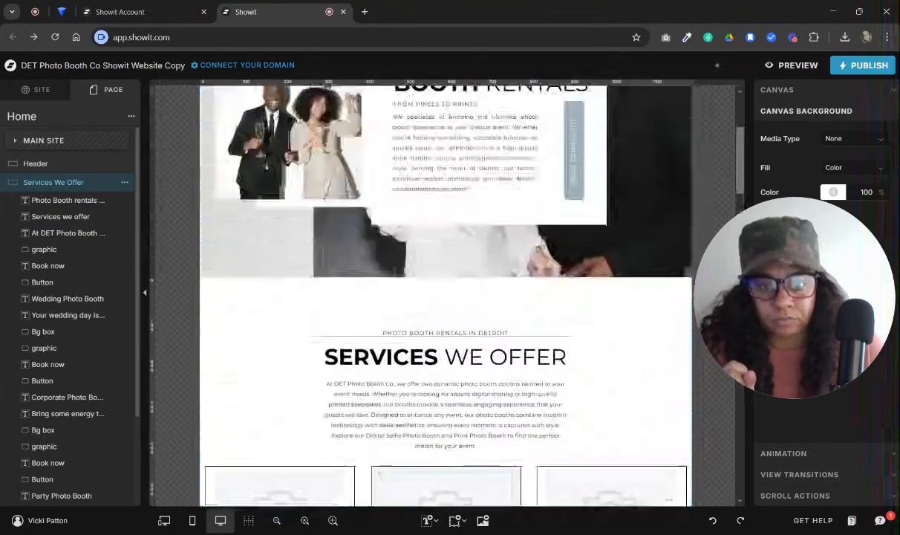
pyautogui.scroll(-10, 393, 292)
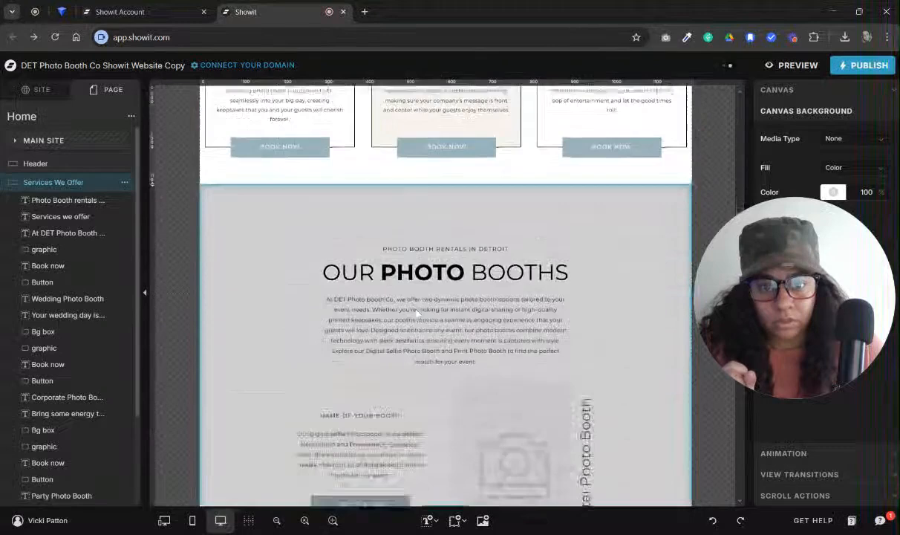
# Delete the Our Booths canvas from the Home page
pyautogui.scroll(-2, 417, 313)
pyautogui.click(600, 186)
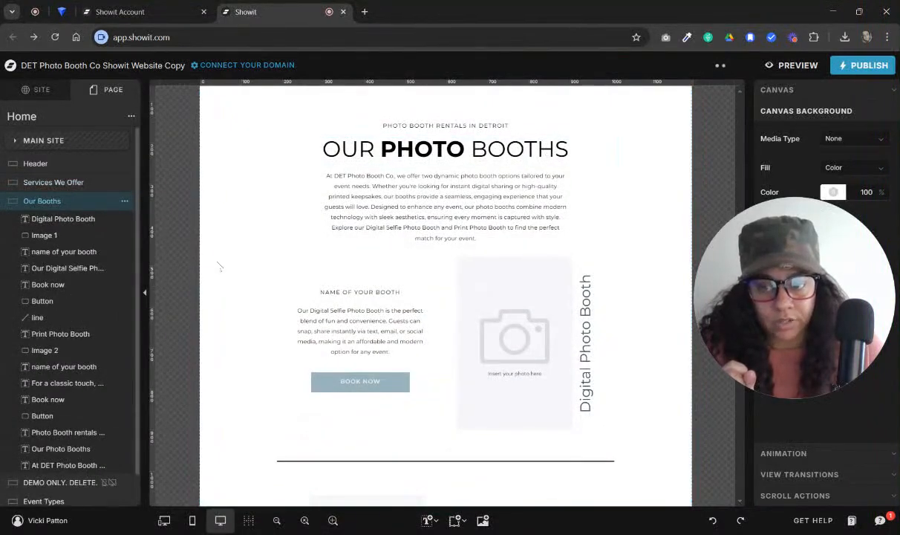
pyautogui.click(125, 201)
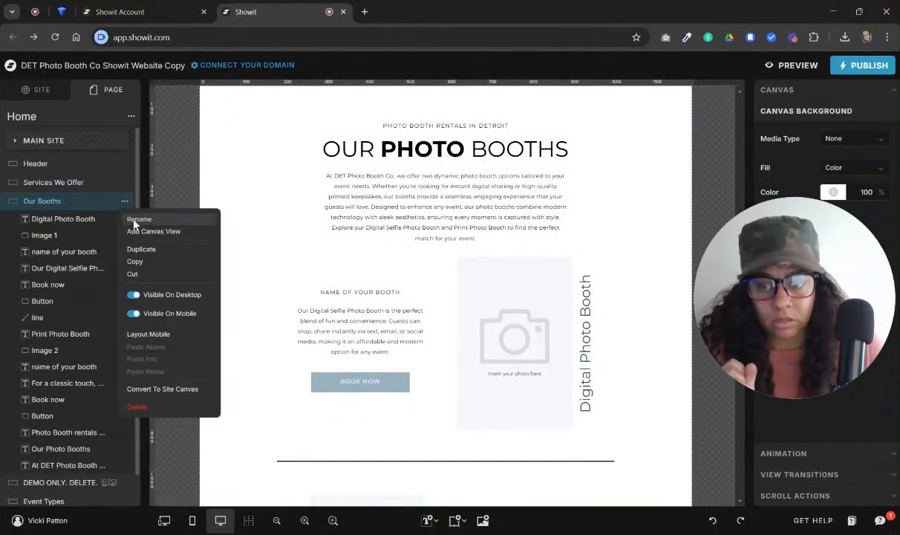
pyautogui.click(199, 406)
# Replace the Wedding Photo Booth placeholder in Services We Offer with the 4_Wildflower_Wedding_Booth photo
pyautogui.scroll(5, 446, 260)
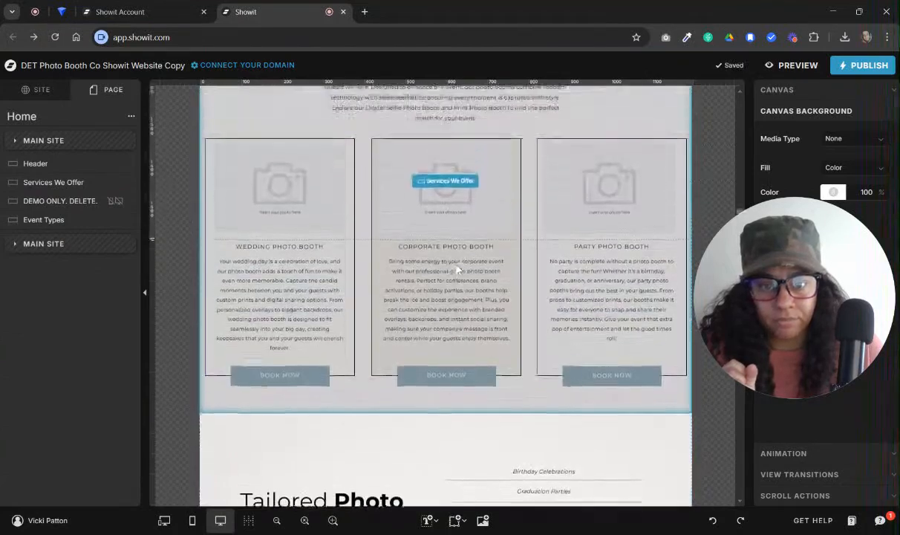
pyautogui.scroll(5, 459, 270)
pyautogui.click(627, 293)
pyautogui.scroll(-3, 629, 292)
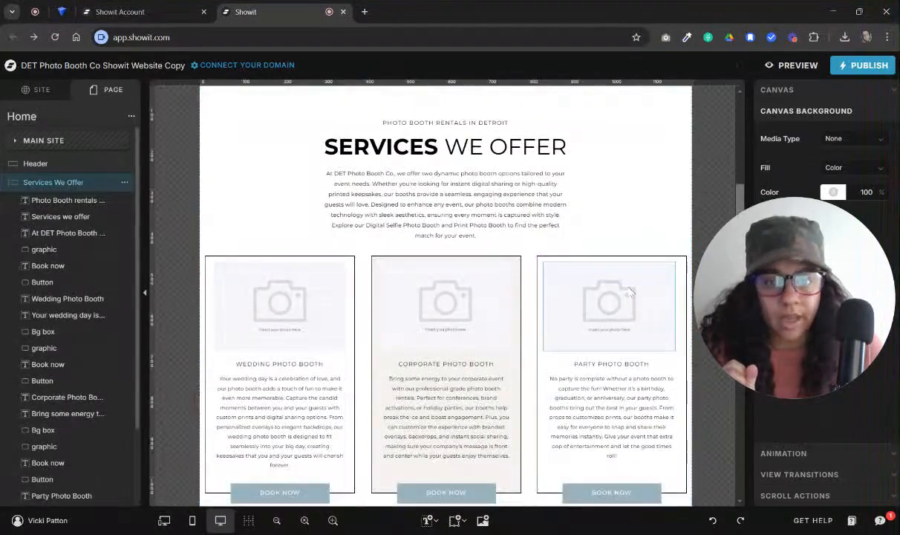
pyautogui.scroll(-3, 630, 292)
pyautogui.scroll(3, 399, 113)
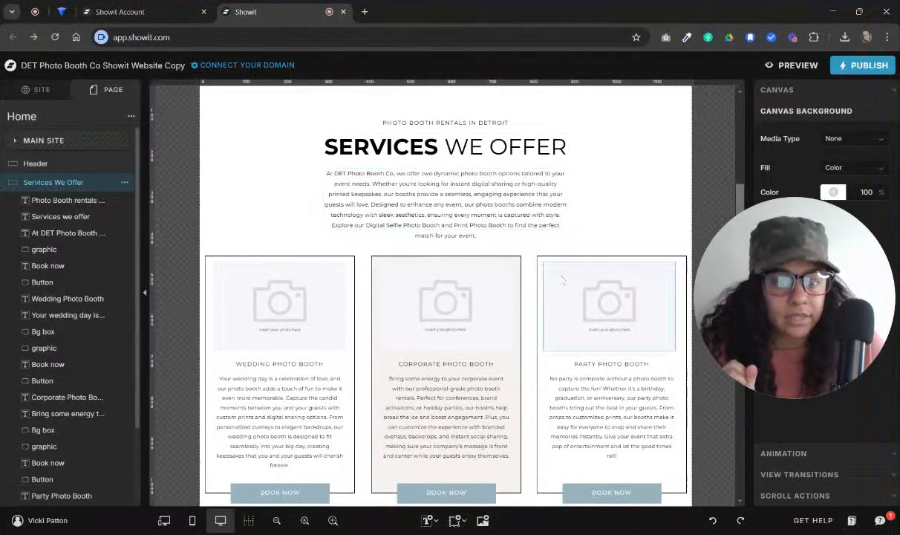
pyautogui.scroll(-1, 479, 202)
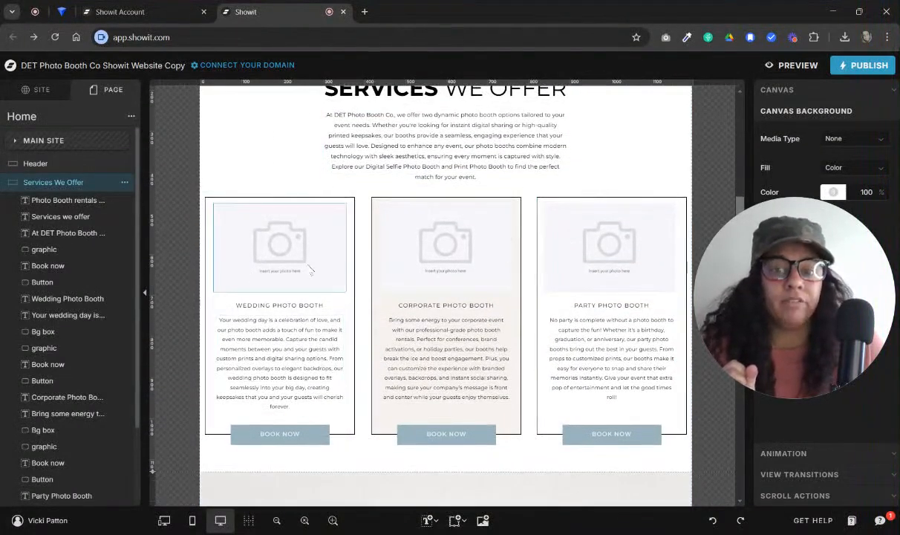
pyautogui.click(343, 217)
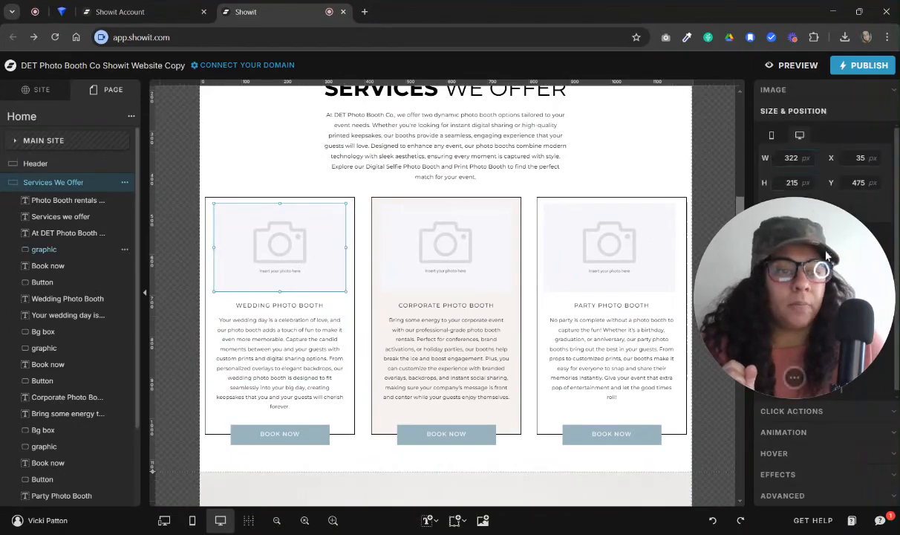
pyautogui.click(776, 89)
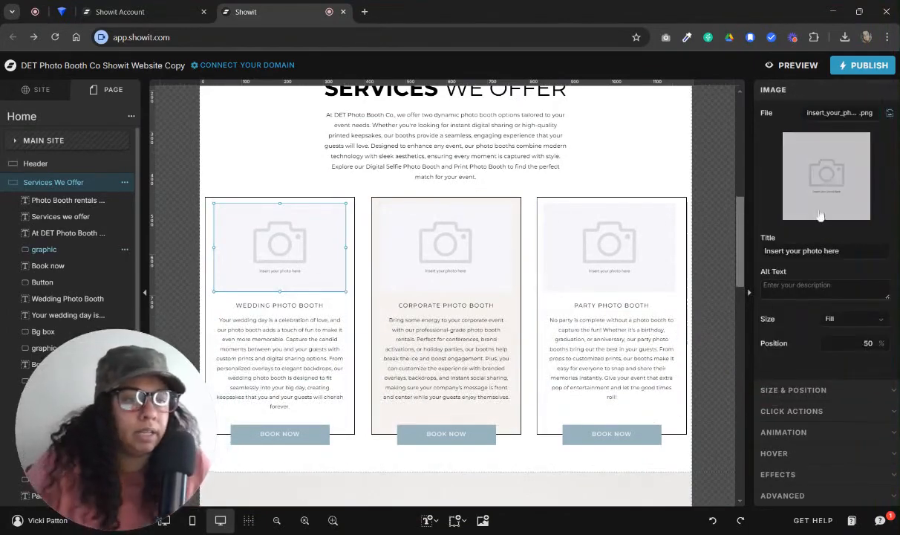
pyautogui.click(841, 112)
pyautogui.click(352, 217)
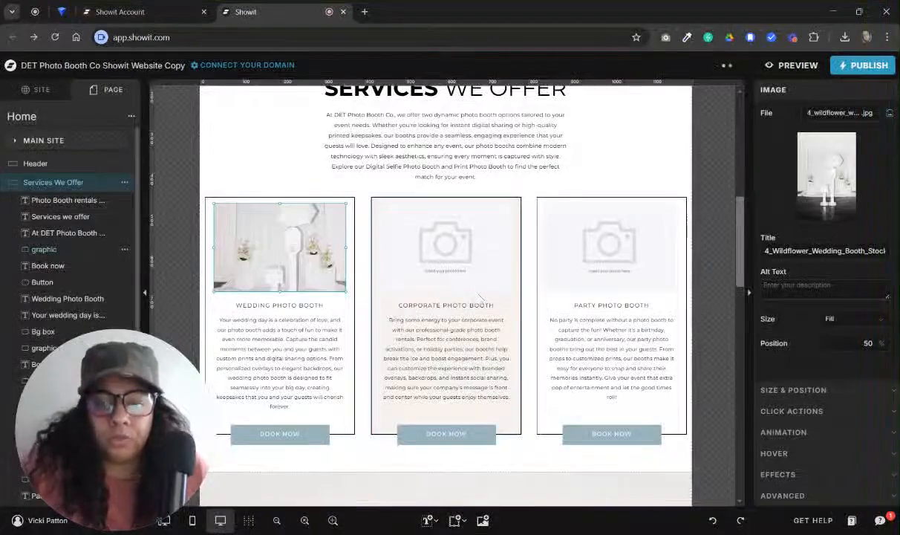
# Replace the Wedding Photo Booth image with the photo of chocolate cake, forks and photo strips
pyautogui.click(832, 181)
pyautogui.scroll(-20, 435, 401)
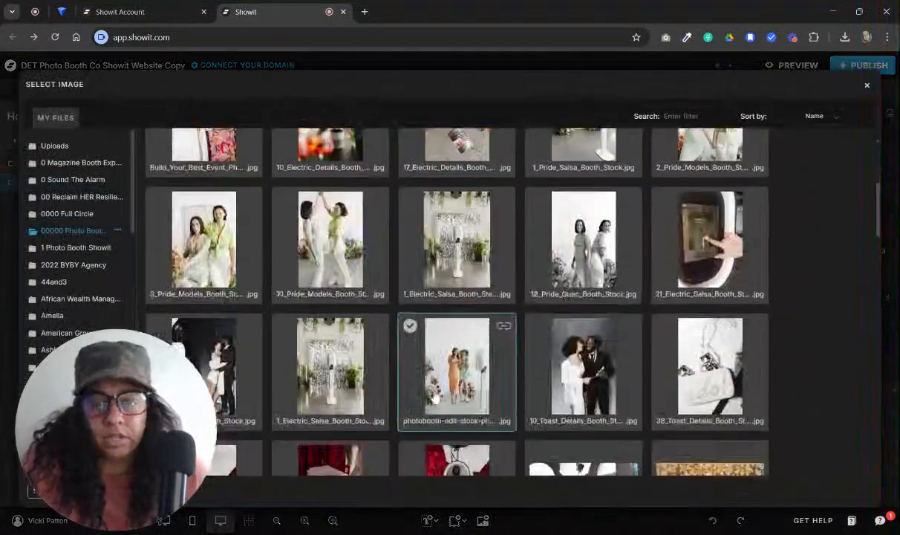
pyautogui.scroll(-10, 429, 397)
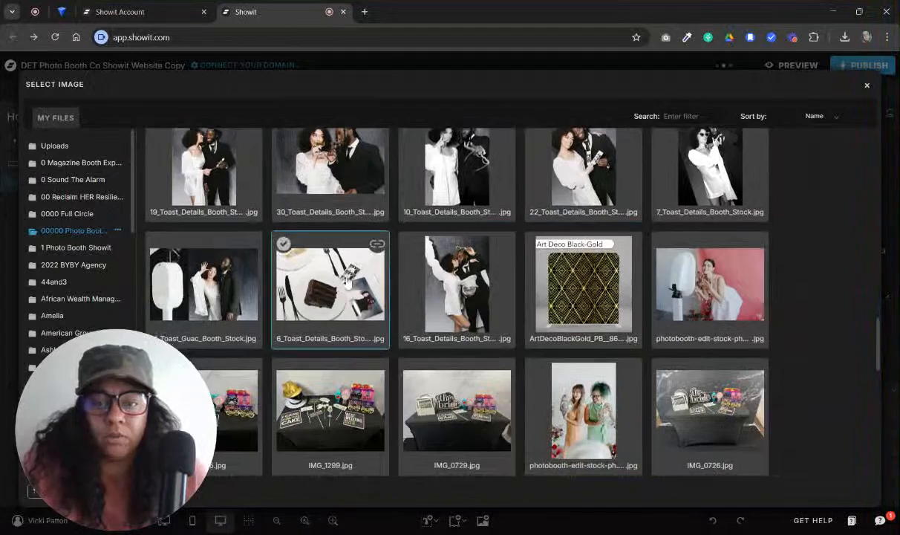
pyautogui.click(327, 282)
# Replace the Corporate placeholder with the 7896_Build_Your_Best_Event photo and the Party placeholder with the wide pexels-polina-tankilevitch couple photo
pyautogui.click(445, 245)
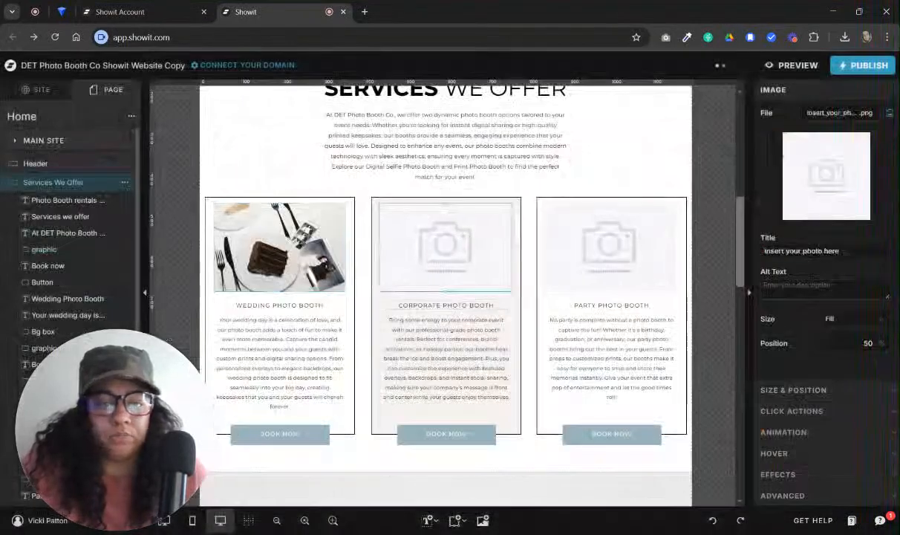
pyautogui.click(826, 176)
pyautogui.click(367, 320)
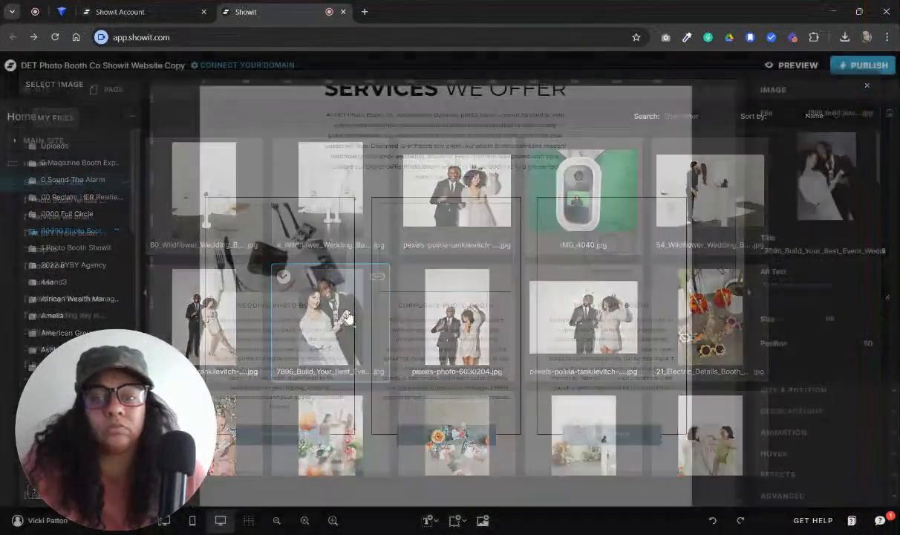
pyautogui.click(829, 196)
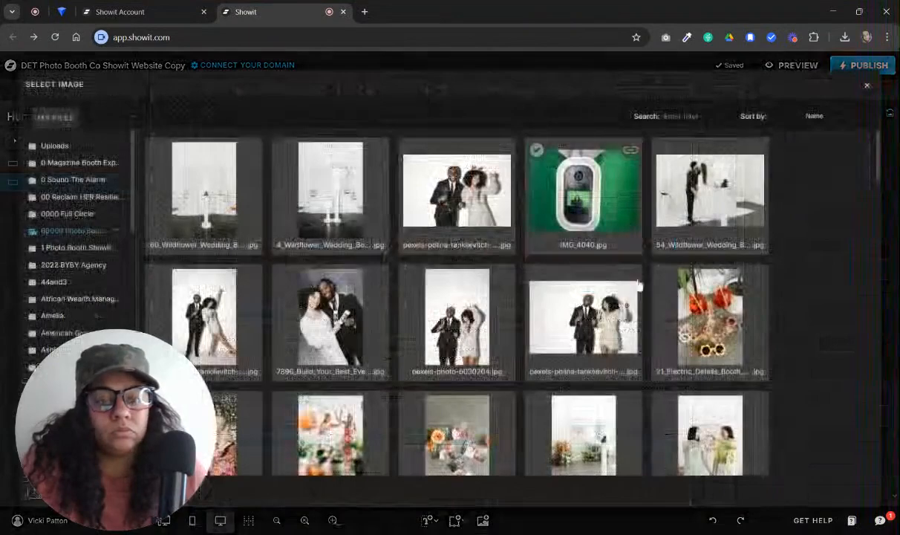
pyautogui.click(603, 319)
# Set the Corporate Photo Booth image's position to 10% so the couple's faces are framed
pyautogui.click(461, 250)
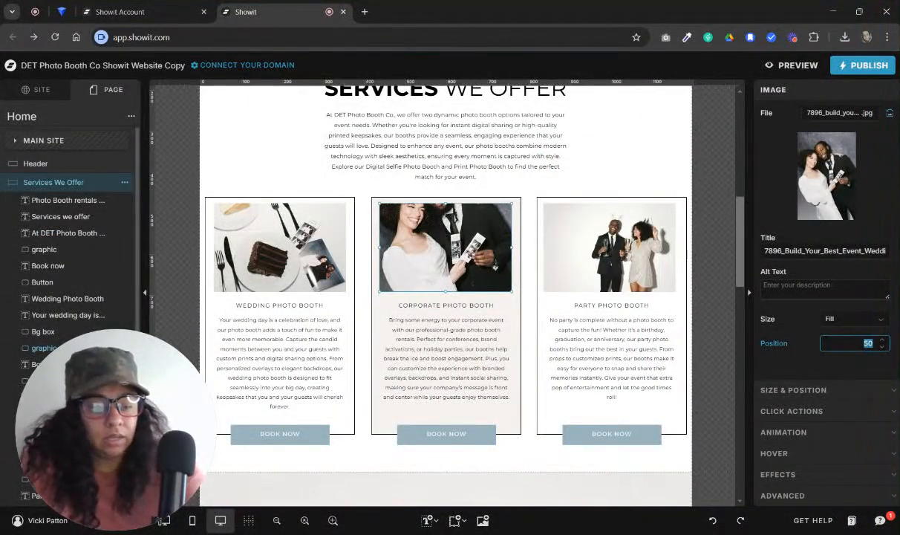
pyautogui.write('10')
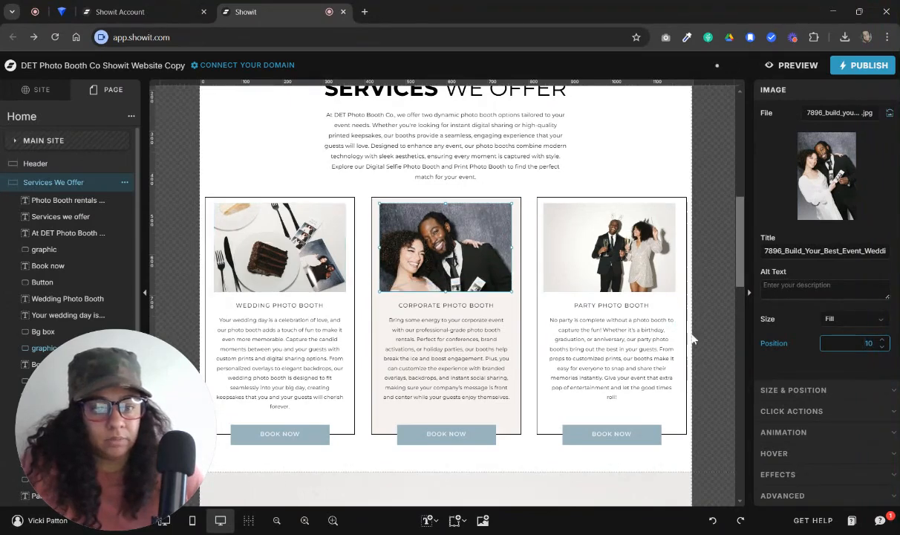
pyautogui.click(664, 300)
# Inspect the click action settings of the Wedding card's Book Now text and the Corporate card's button shape
pyautogui.scroll(-1, 665, 300)
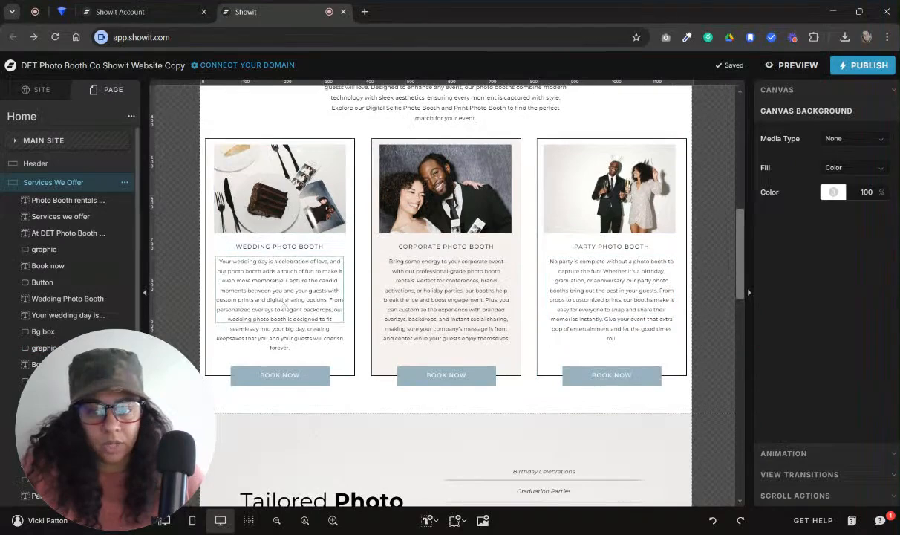
pyautogui.click(297, 374)
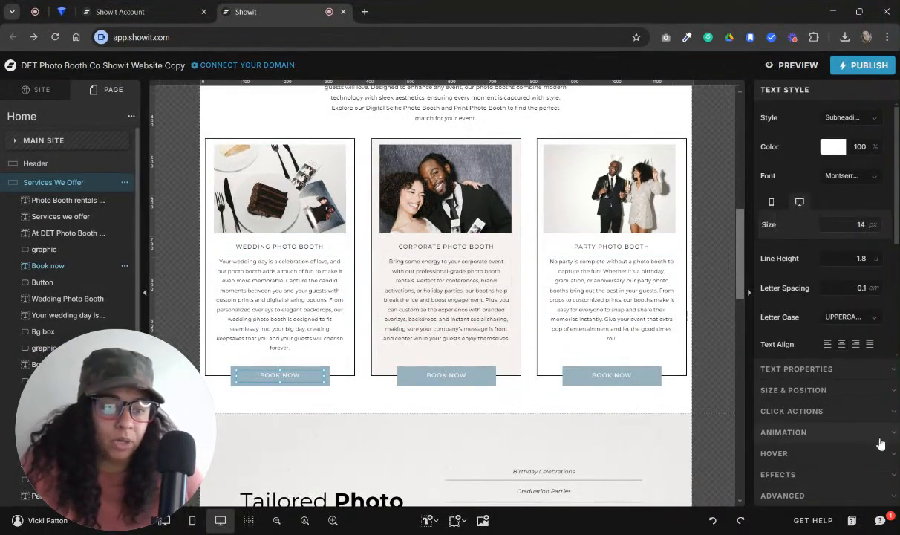
pyautogui.click(824, 411)
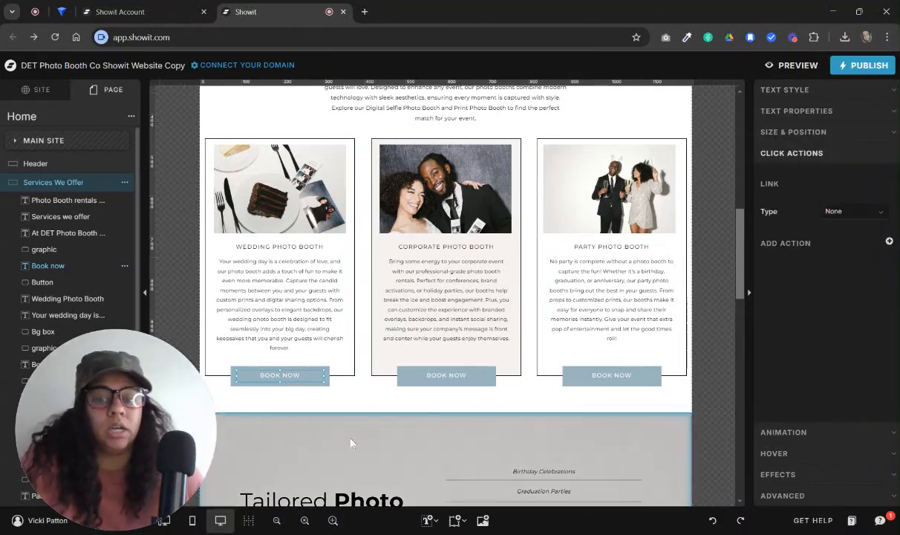
pyautogui.click(302, 383)
pyautogui.click(302, 374)
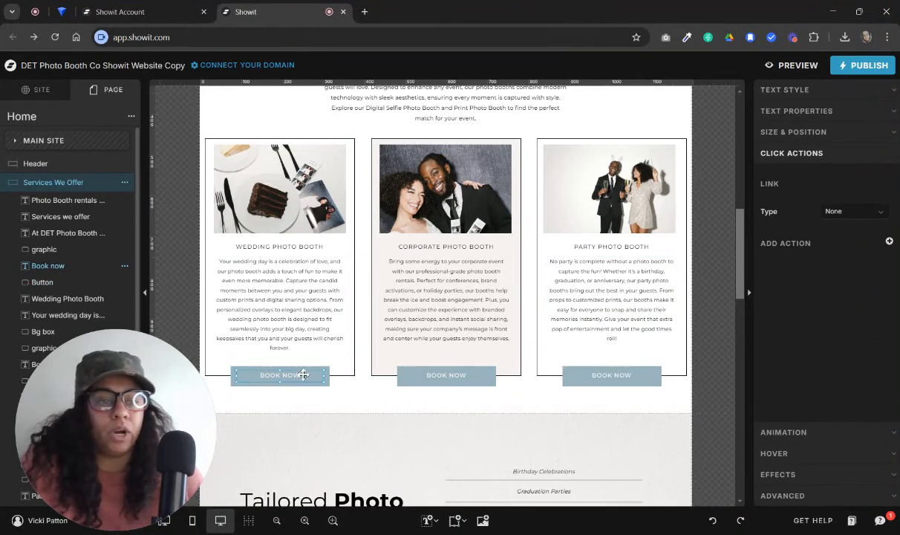
pyautogui.click(459, 417)
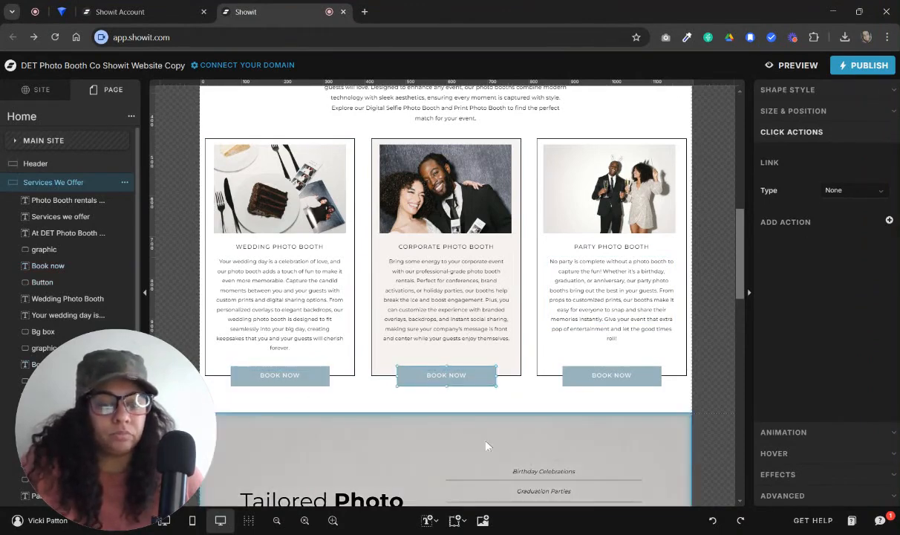
# Review the Event Types canvas and the Make Every Event Picture Perfect section and footer below it
pyautogui.scroll(-5, 459, 416)
pyautogui.press('Delete')
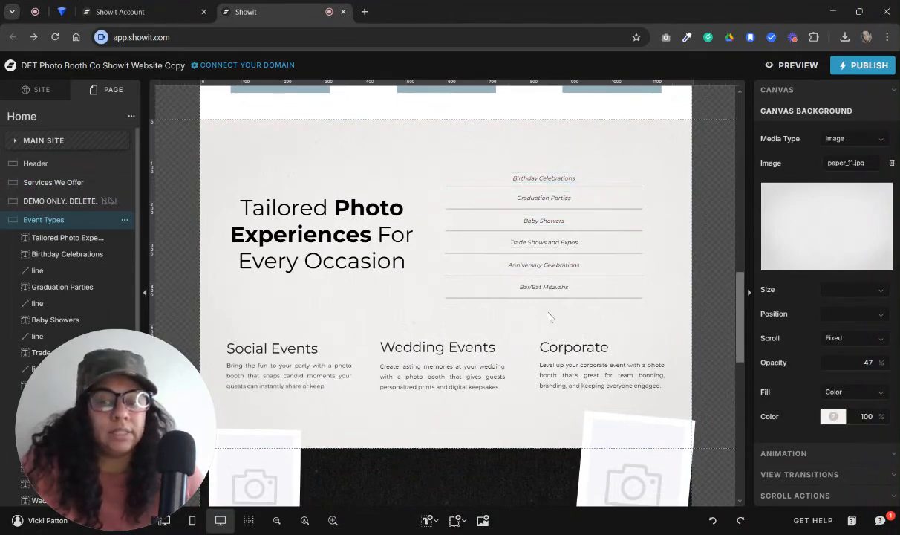
pyautogui.scroll(2, 476, 394)
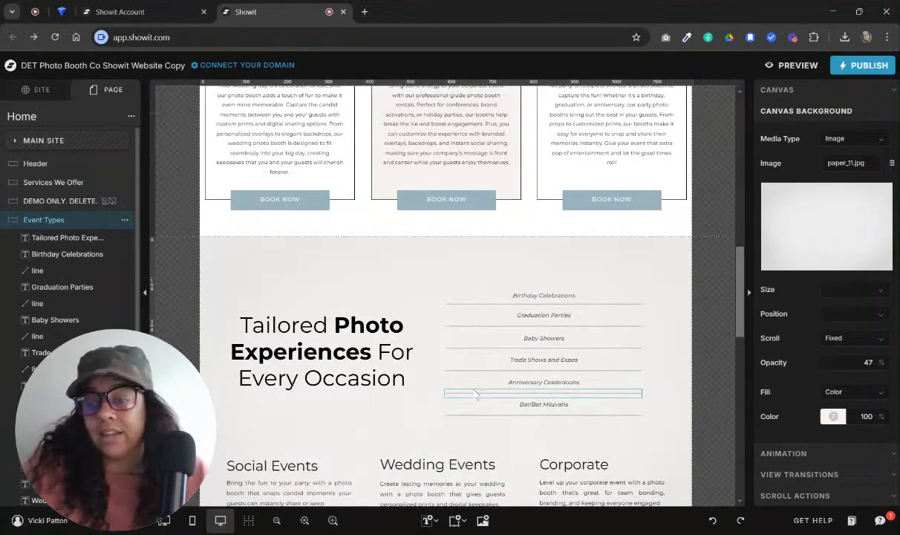
pyautogui.scroll(-8, 476, 393)
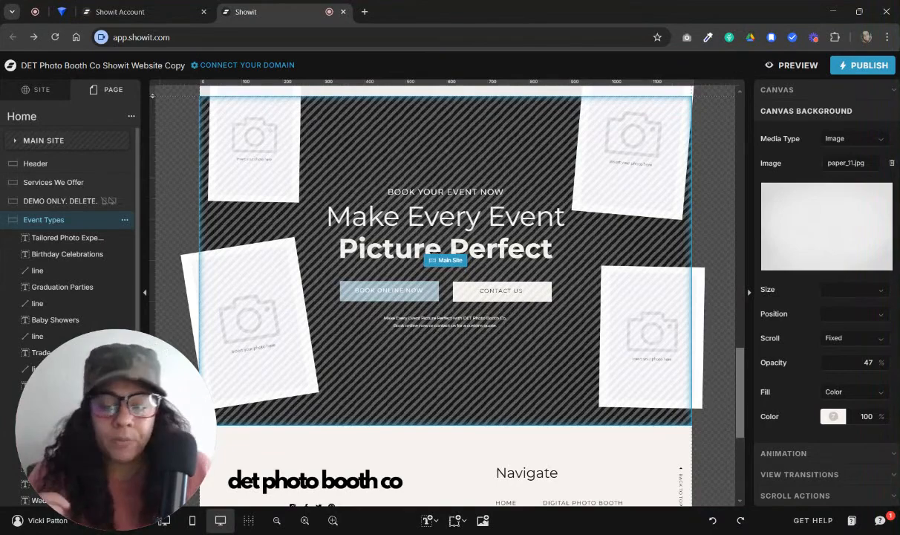
pyautogui.scroll(-4, 506, 348)
pyautogui.scroll(3, 520, 349)
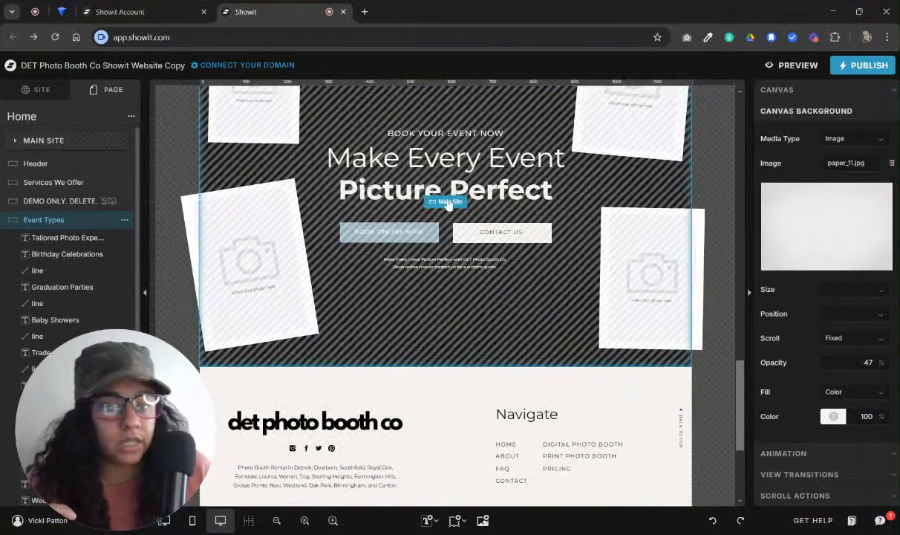
# Open the CTA site canvas through the Main Site canvas set, and return to the Home page
pyautogui.click(448, 203)
pyautogui.scroll(4, 448, 282)
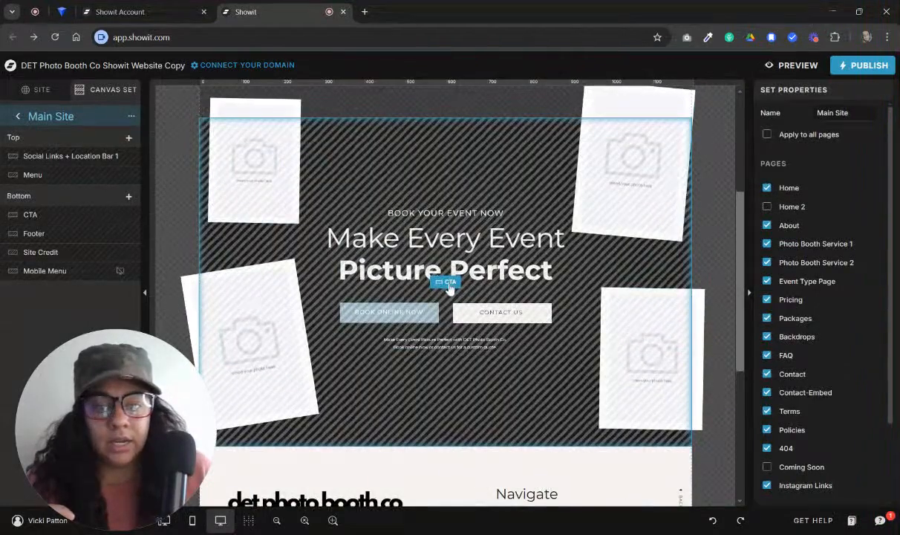
pyautogui.click(448, 284)
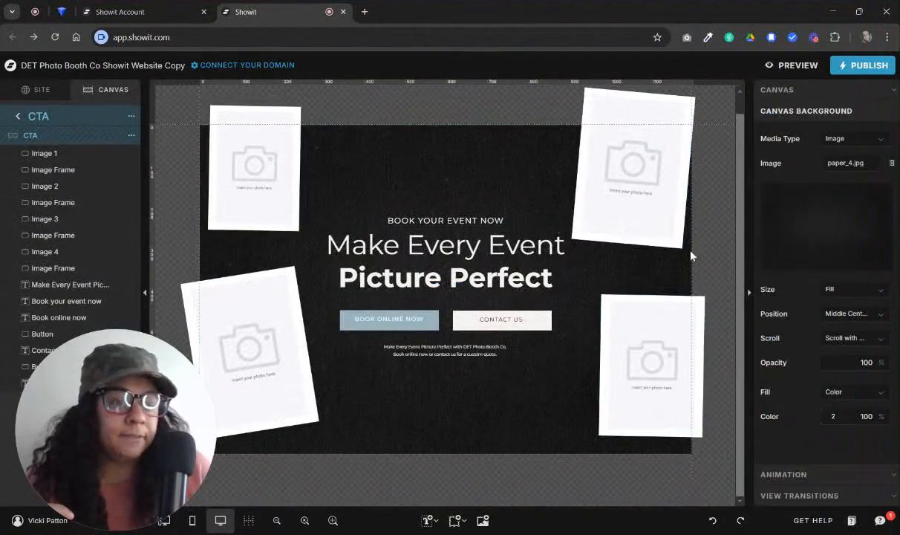
pyautogui.click(17, 116)
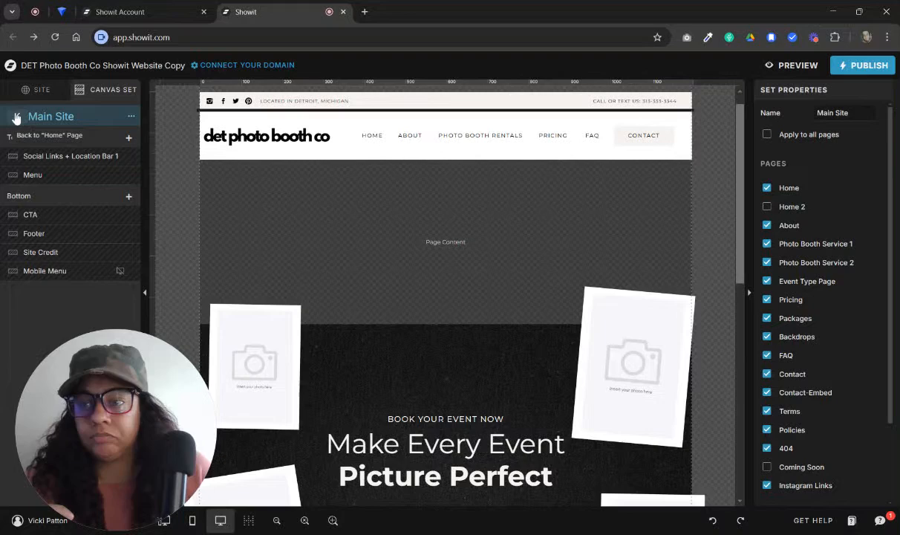
pyautogui.click(18, 116)
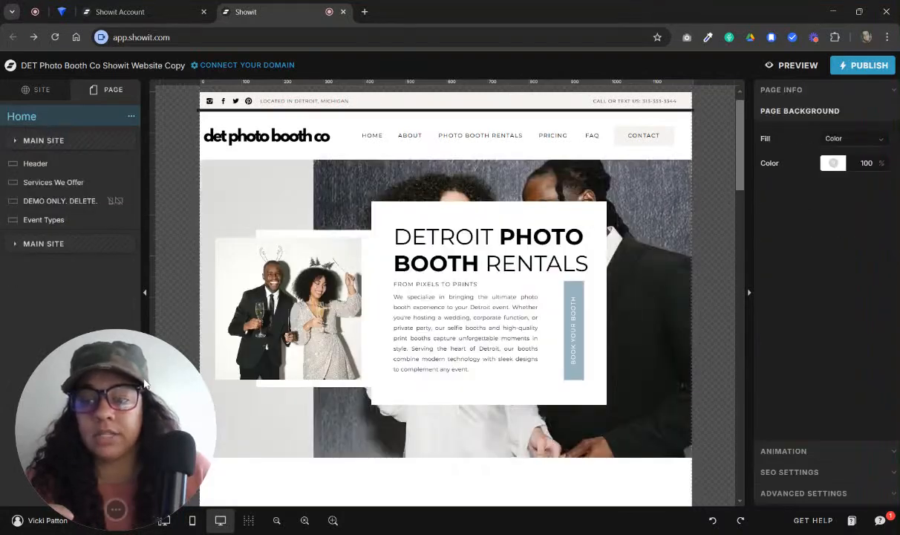
# Open the Main Site canvas set from the site structure and show its list of canvases
pyautogui.click(42, 90)
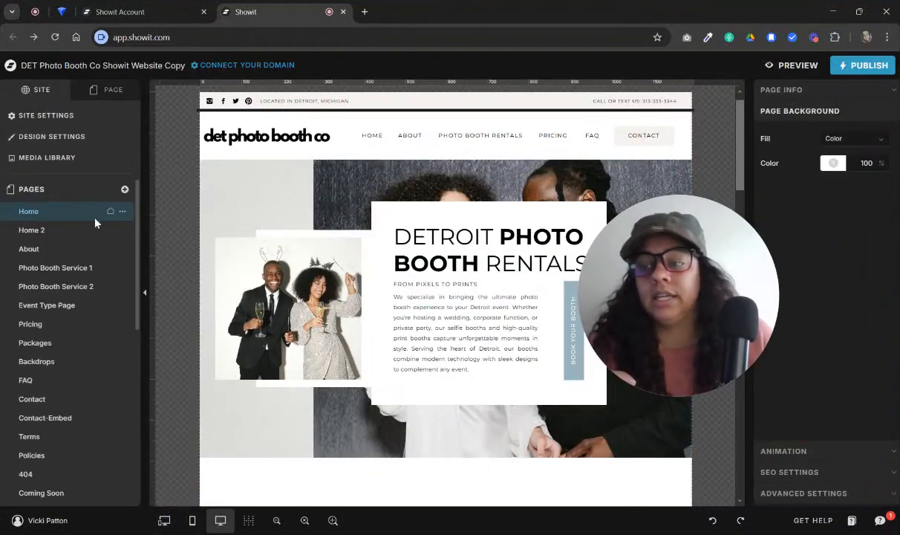
pyautogui.scroll(-8, 80, 446)
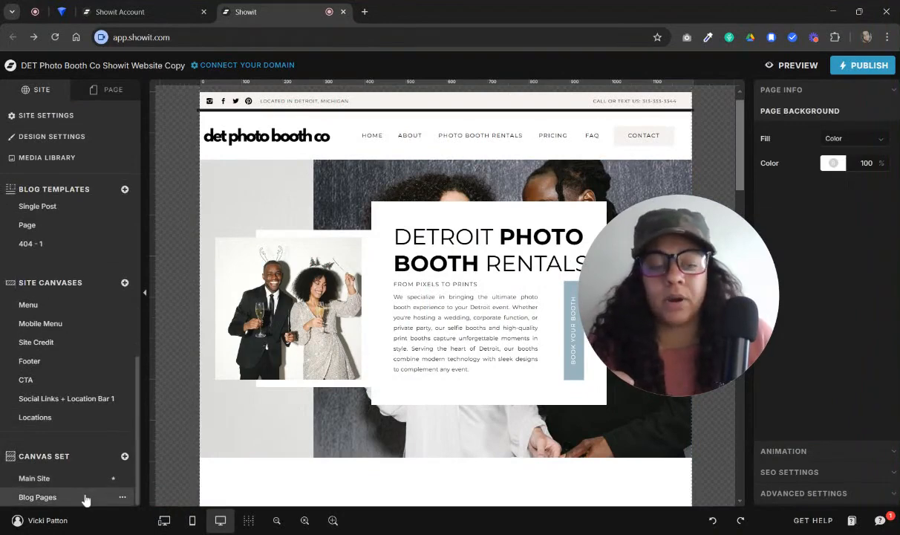
pyautogui.click(82, 481)
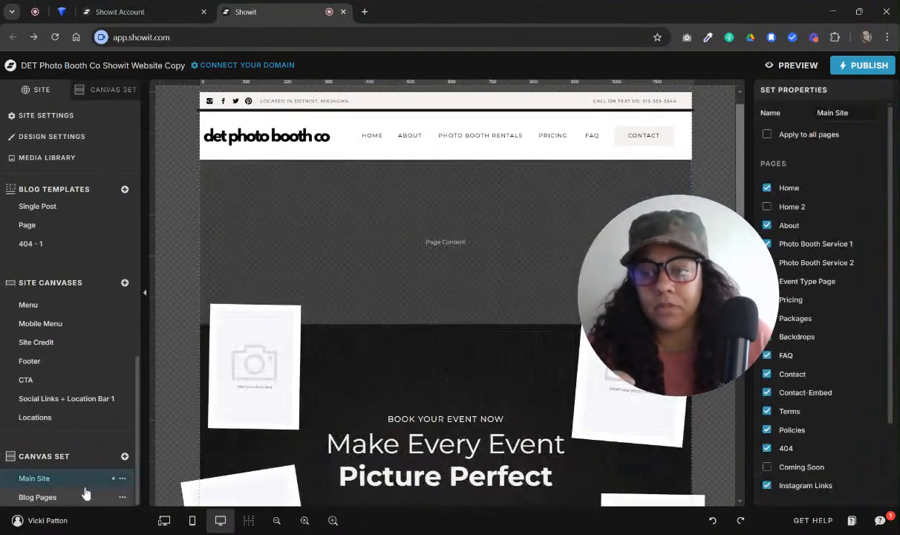
pyautogui.click(106, 89)
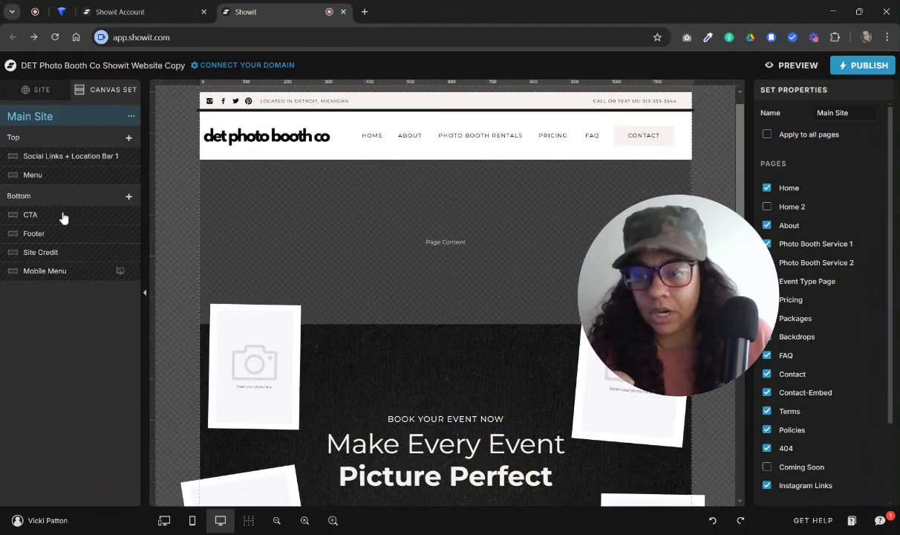
# Check the CTA canvas's options within the Main Site set, and view the Footer and Site Credit canvases
pyautogui.click(48, 218)
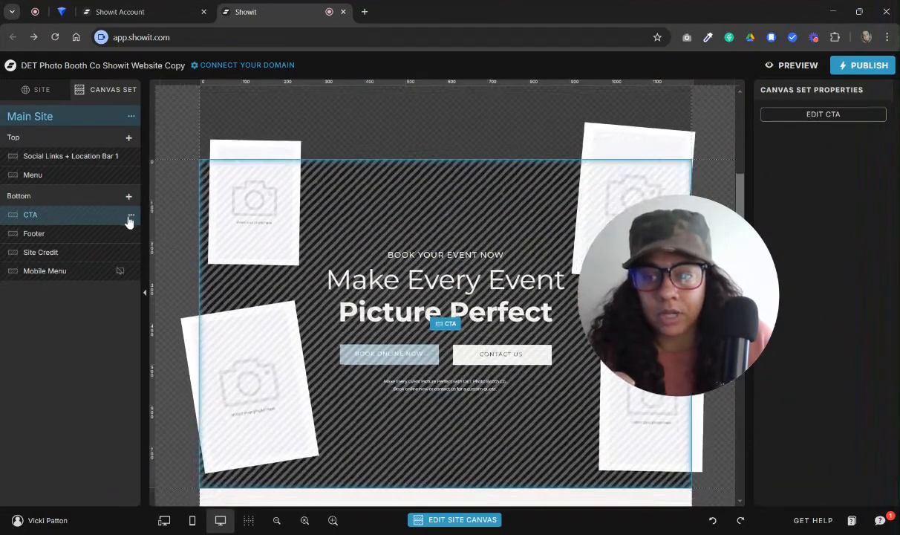
pyautogui.click(130, 217)
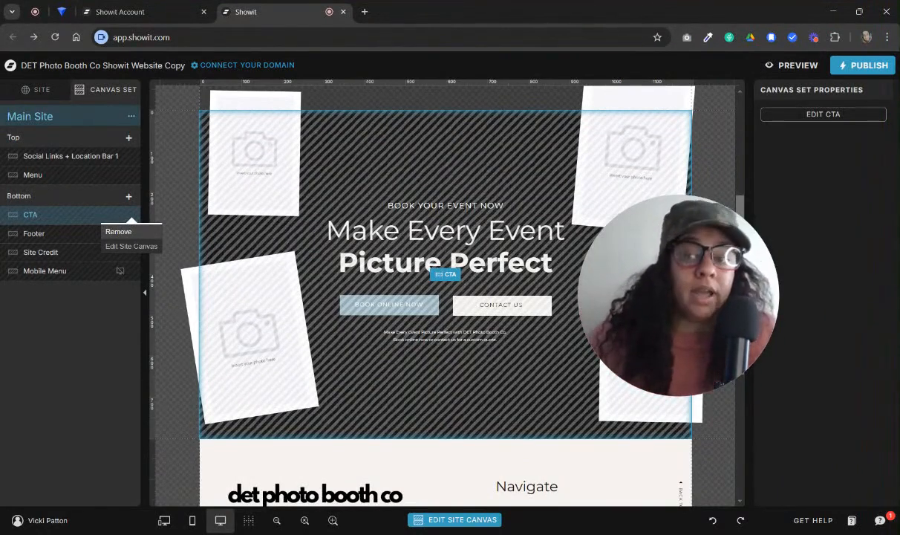
pyautogui.click(75, 234)
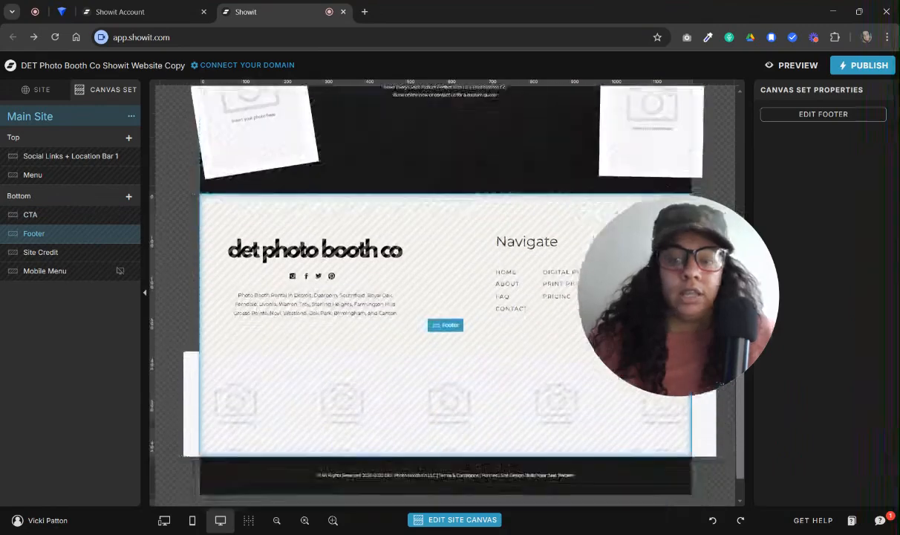
pyautogui.click(63, 251)
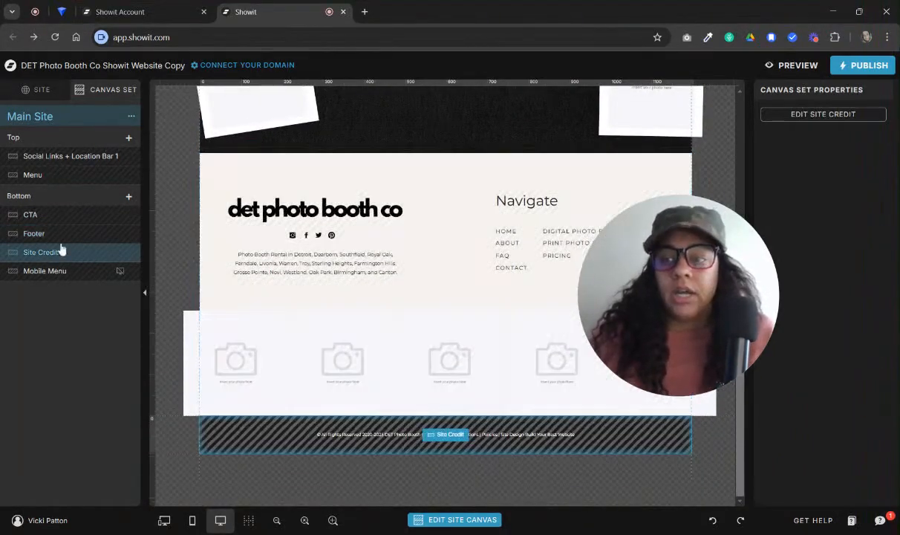
# Open the Footer site canvas and center its social image grid horizontally on the canvas
pyautogui.click(25, 90)
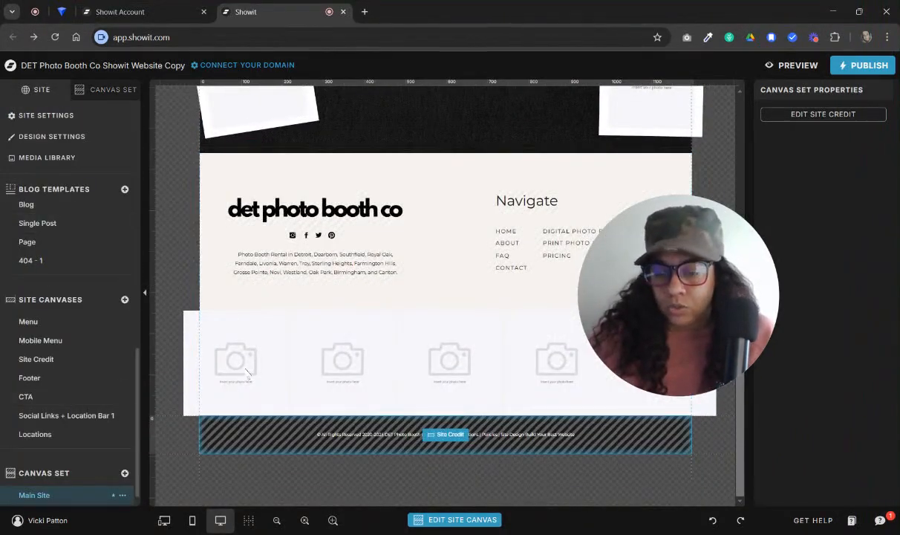
pyautogui.click(412, 329)
pyautogui.click(449, 284)
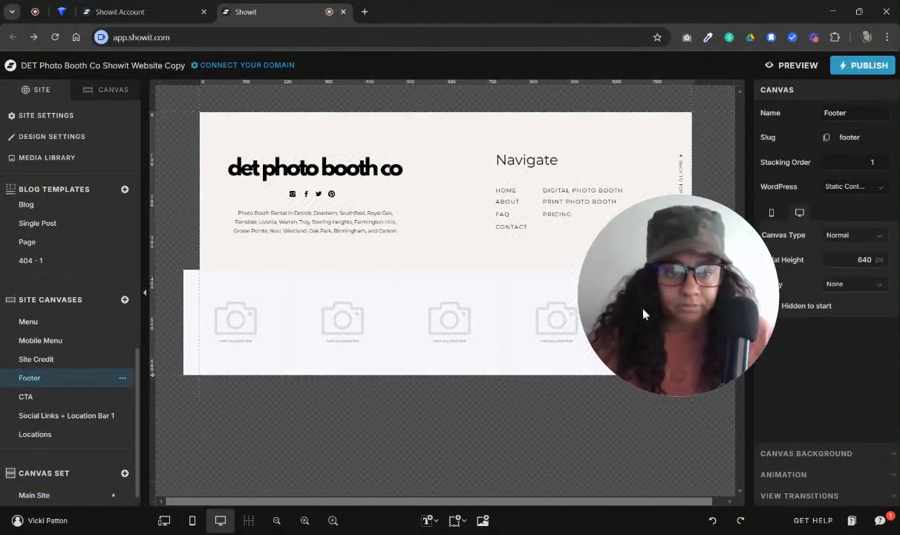
pyautogui.click(373, 320)
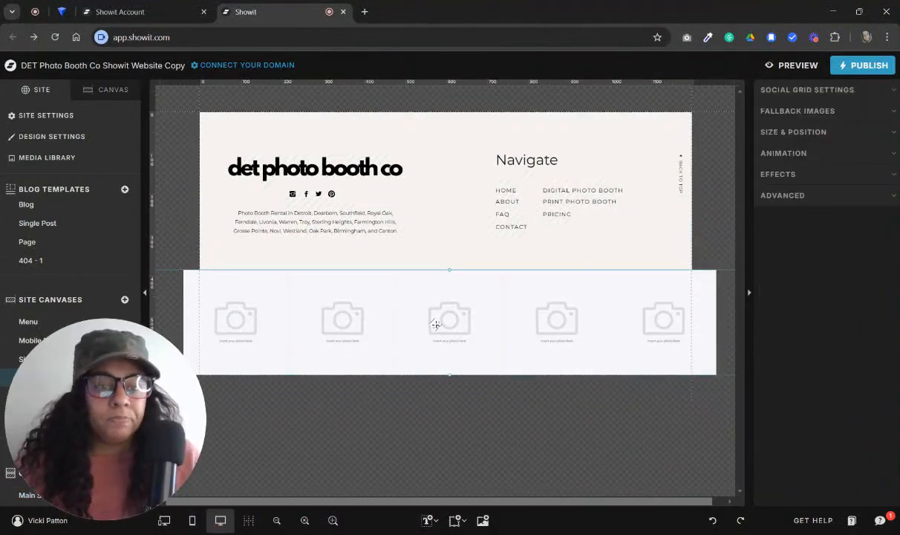
pyautogui.moveTo(440, 321)
pyautogui.mouseDown()
pyautogui.moveTo(444, 329)
pyautogui.moveTo(444, 321)
pyautogui.moveTo(434, 327)
pyautogui.mouseUp()
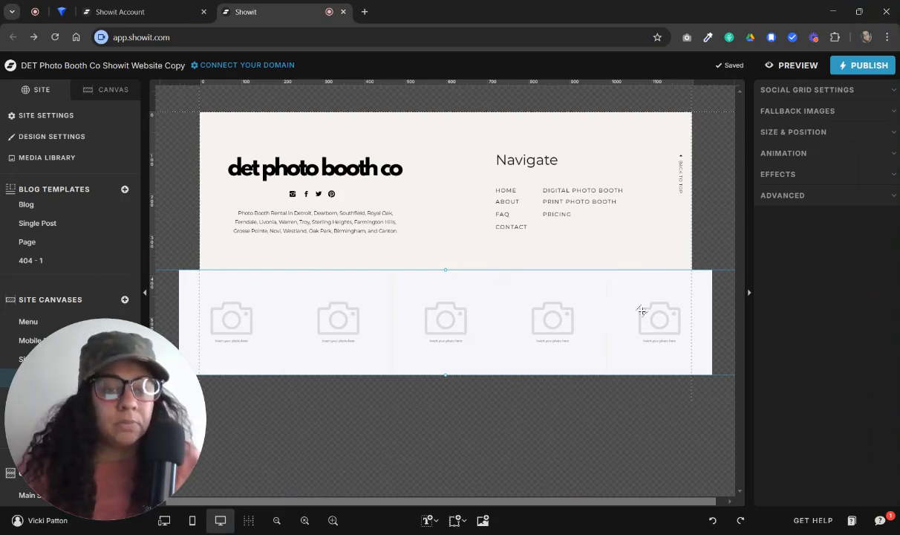
# Examine the footer grid's social settings and fallback images, and return to the Main Site canvas set
pyautogui.click(802, 89)
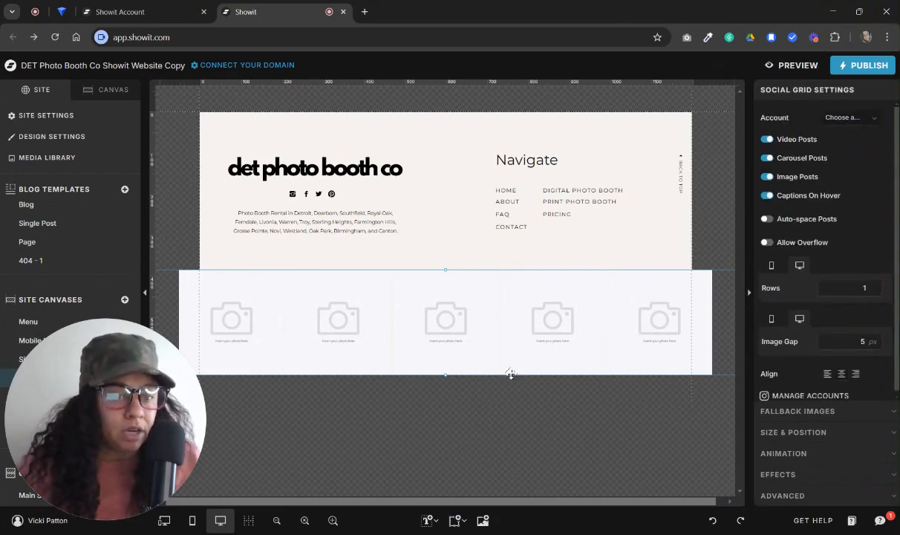
pyautogui.click(785, 413)
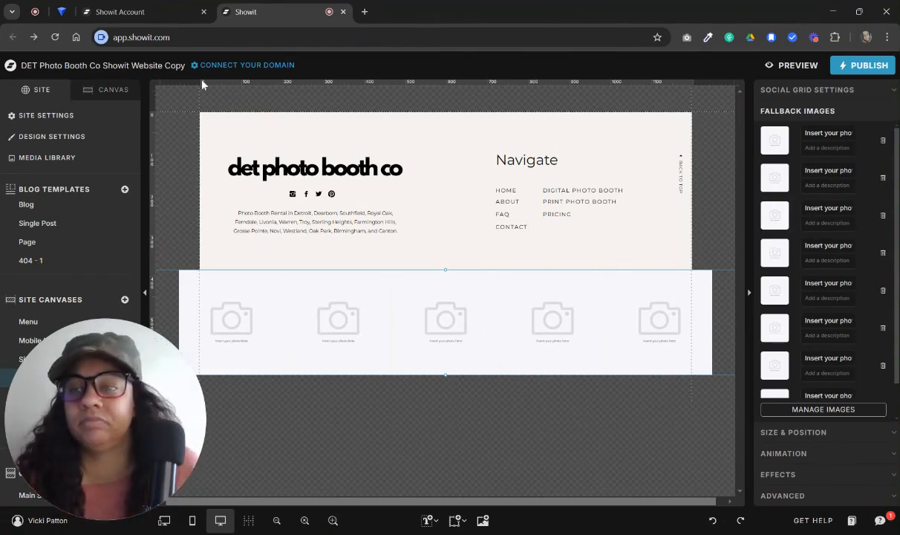
pyautogui.click(93, 92)
pyautogui.click(19, 116)
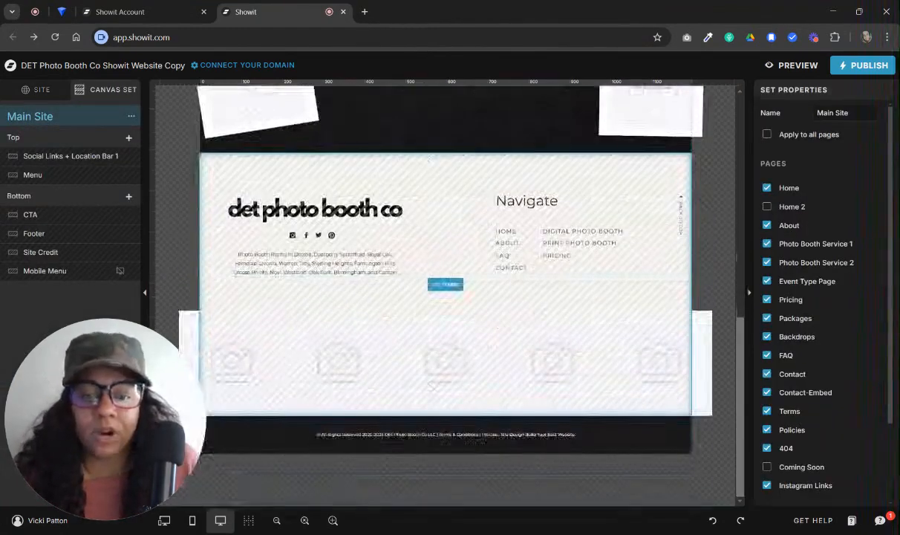
# Open the Site Credit canvas for editing and examine its copyright line with the Terms & Conditions, Policies and site design credit
pyautogui.click(437, 412)
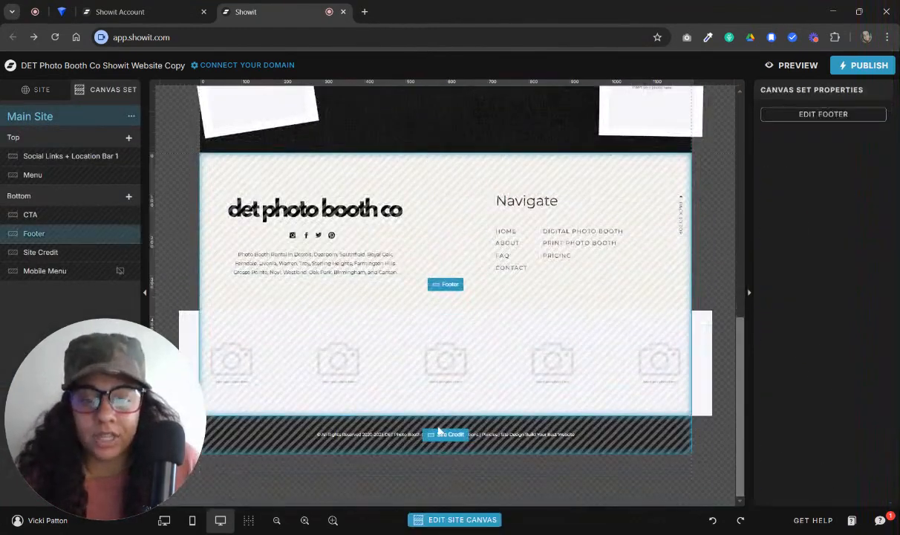
pyautogui.click(439, 431)
pyautogui.click(440, 437)
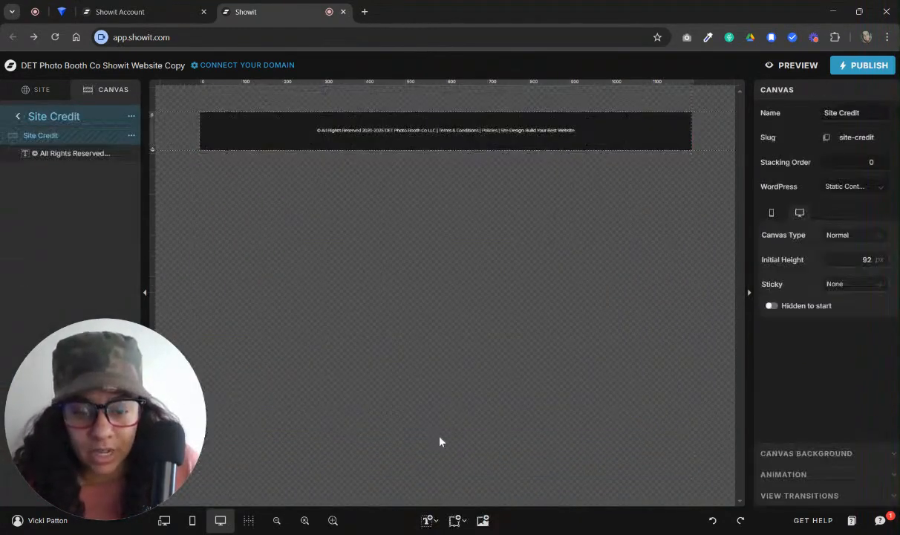
pyautogui.click(440, 131)
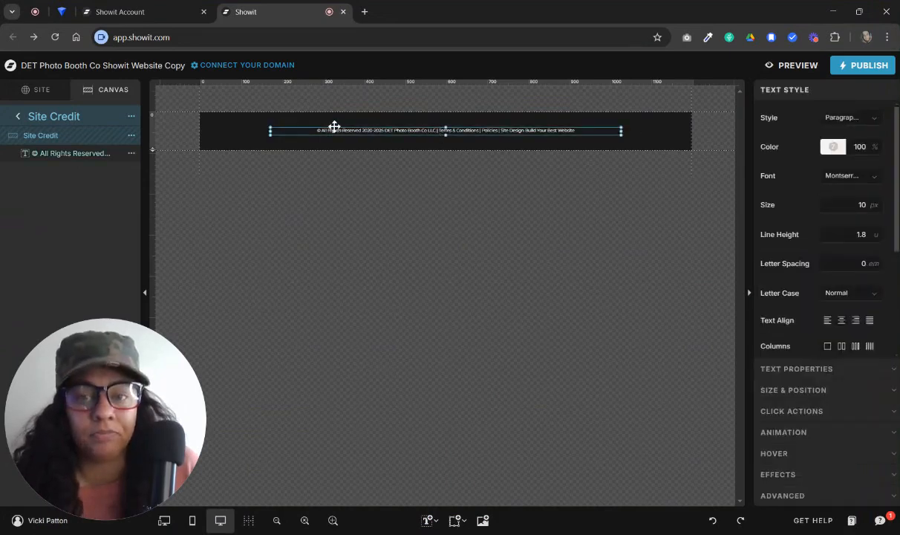
pyautogui.doubleClick(325, 132)
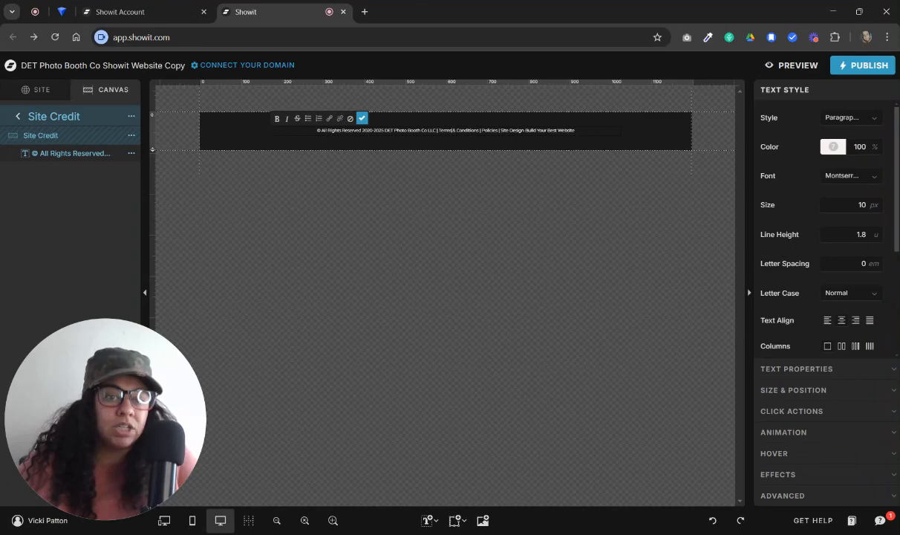
pyautogui.tripleClick(513, 130)
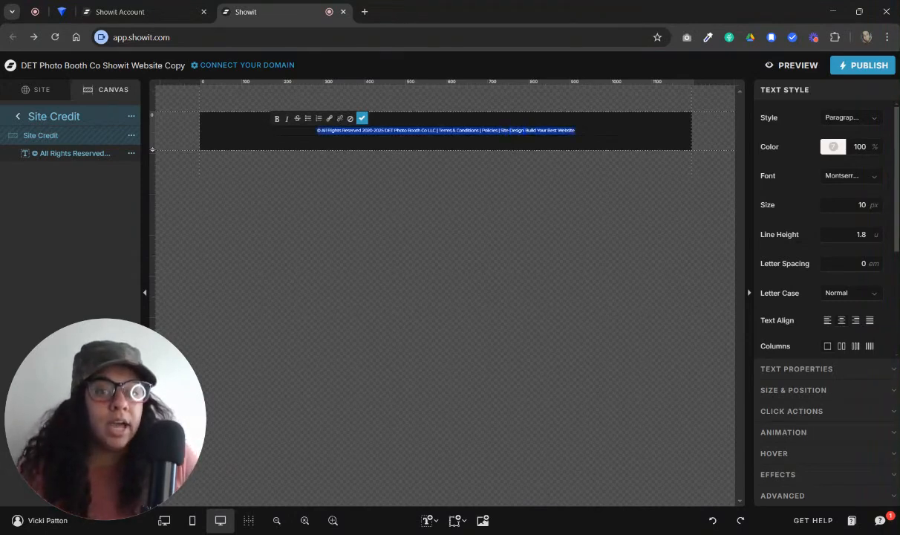
pyautogui.click(520, 130)
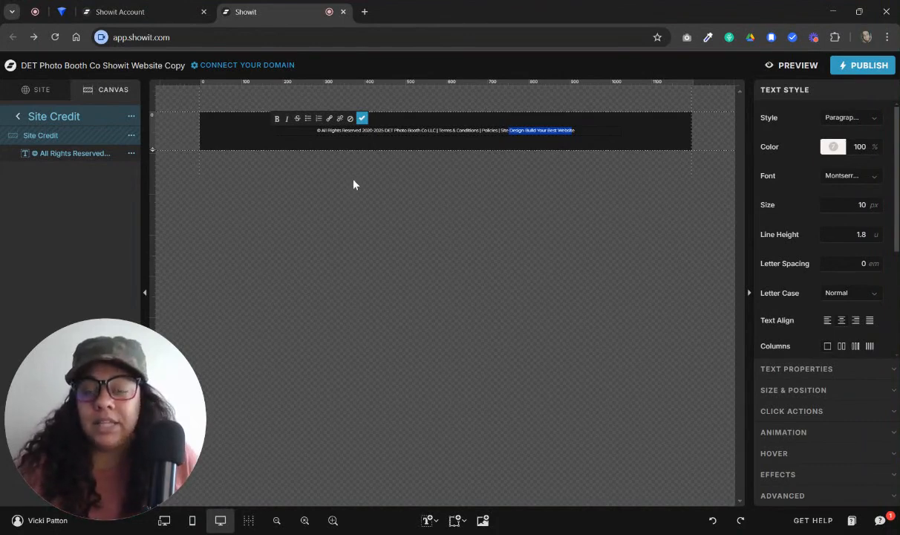
pyautogui.click(334, 146)
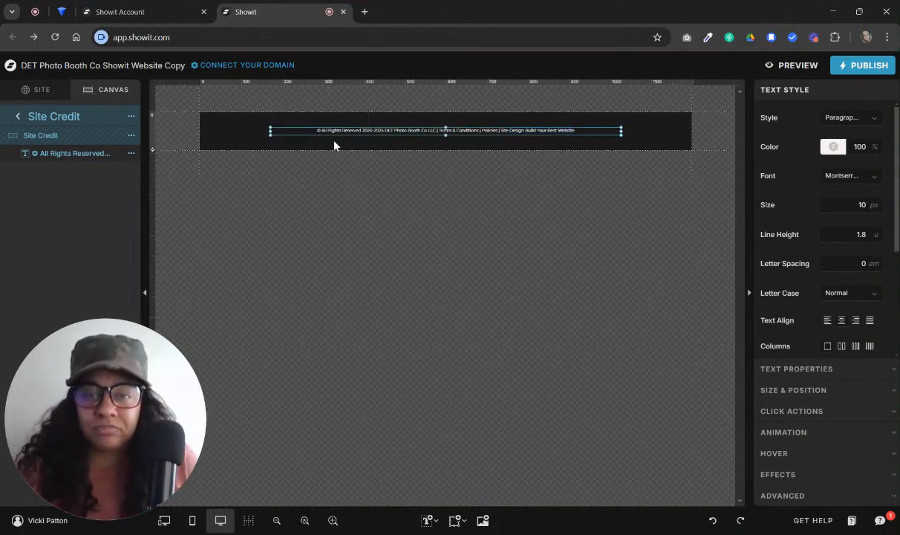
# Leave the Site Credit canvas and return to the Main Site canvas set
pyautogui.click(67, 116)
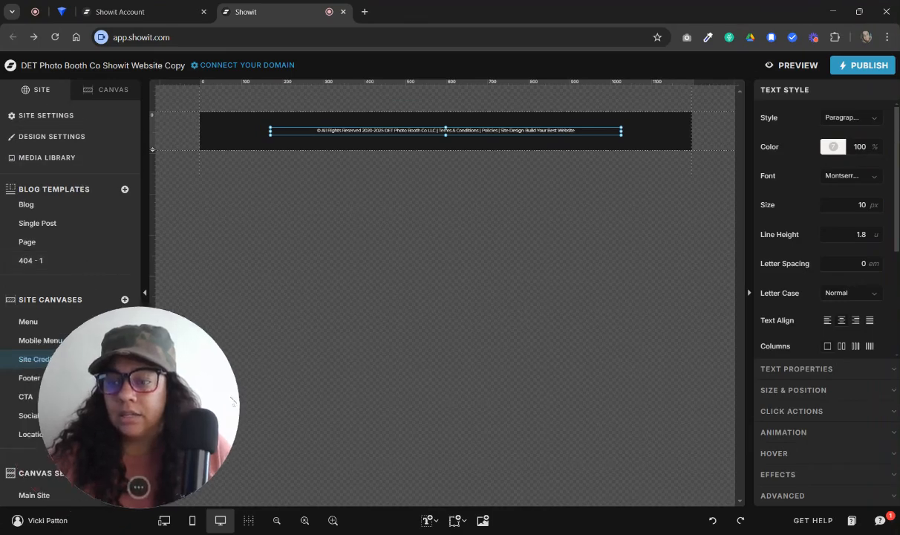
pyautogui.click(89, 90)
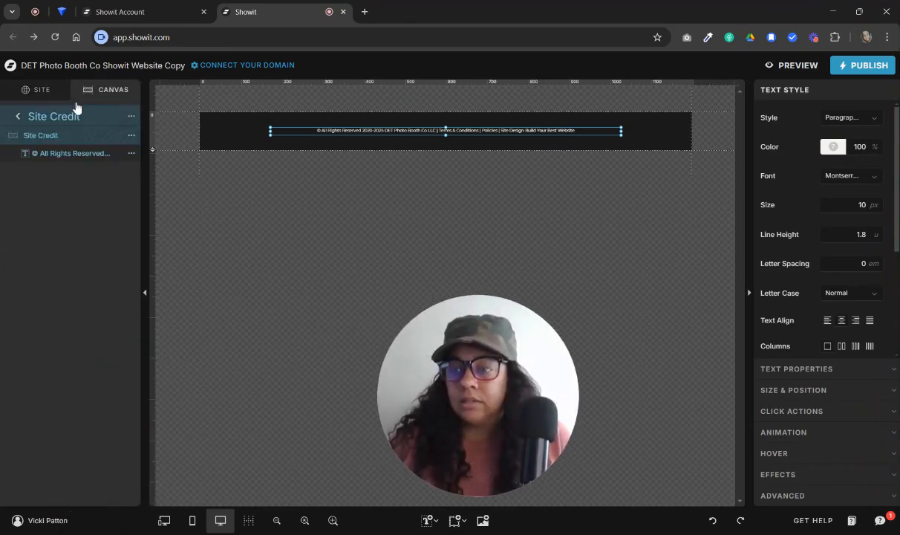
pyautogui.click(23, 117)
pyautogui.click(30, 119)
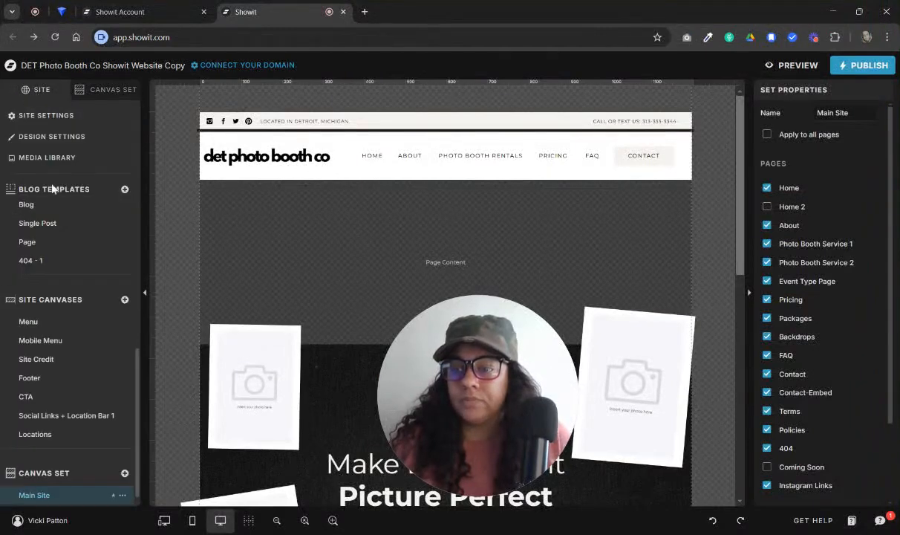
# Find the legal pages in the site's page list and review the placeholder content of Terms and Policies
pyautogui.scroll(5, 87, 330)
pyautogui.scroll(-2, 87, 330)
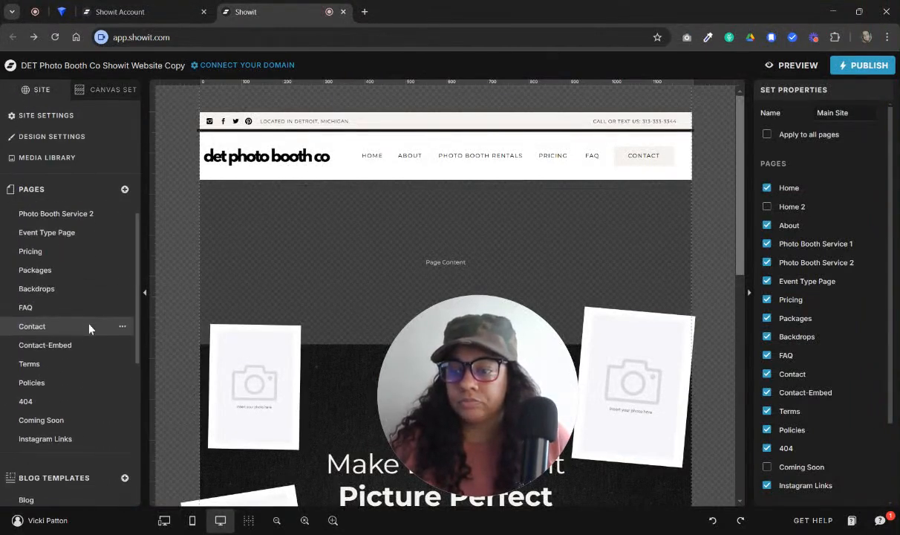
pyautogui.click(84, 368)
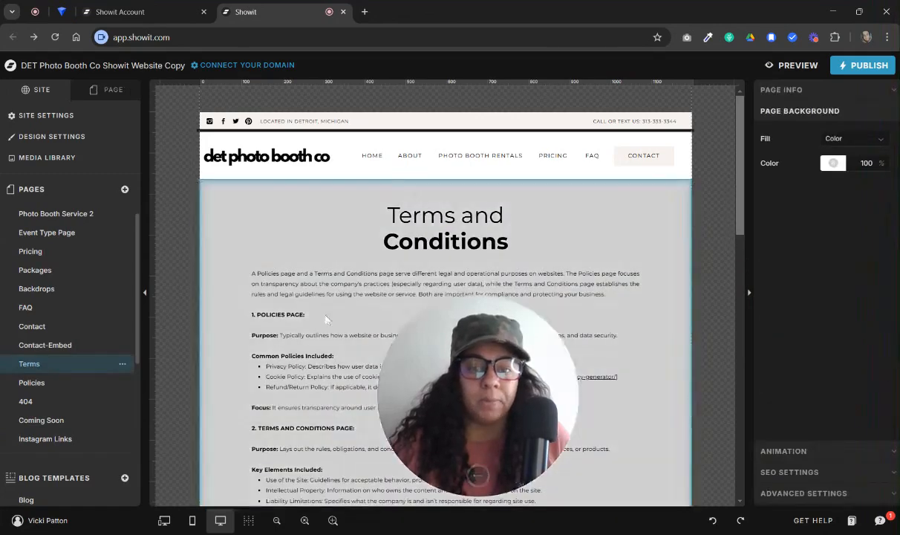
pyautogui.scroll(-3, 388, 327)
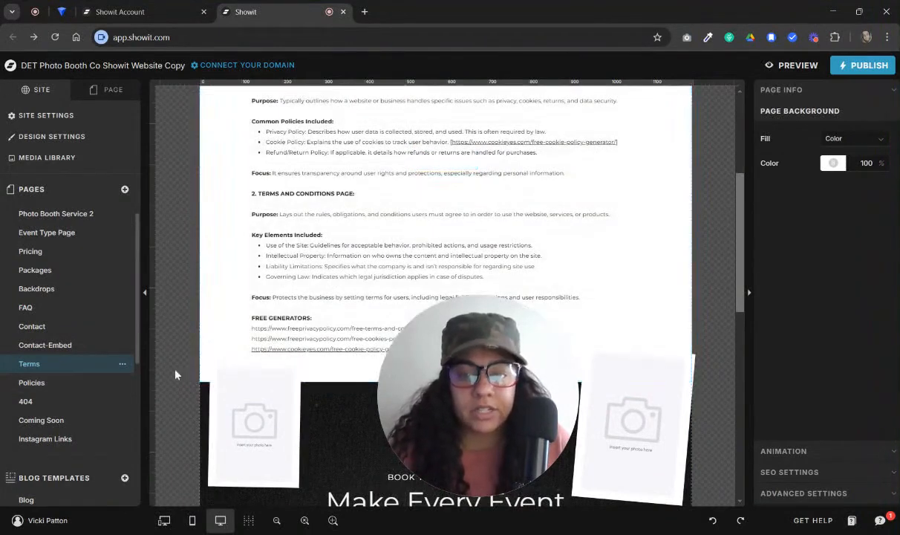
pyautogui.click(32, 383)
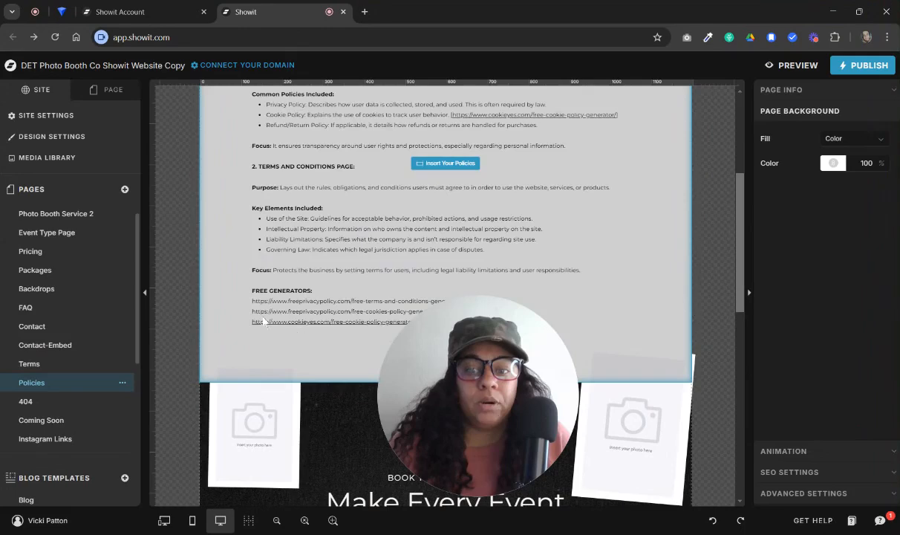
pyautogui.click(55, 365)
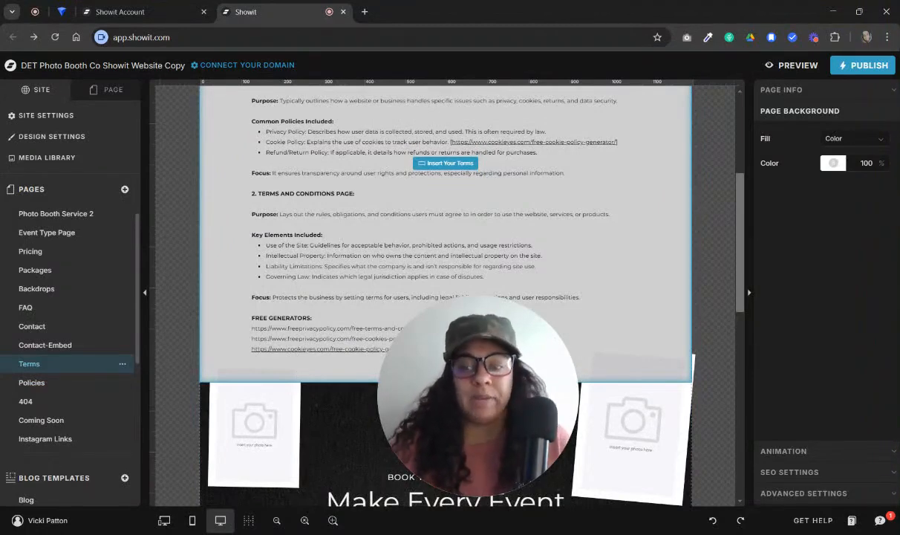
# Open the Coming Soon page and check its page options, including Set as Homepage and Unpublish
pyautogui.click(91, 420)
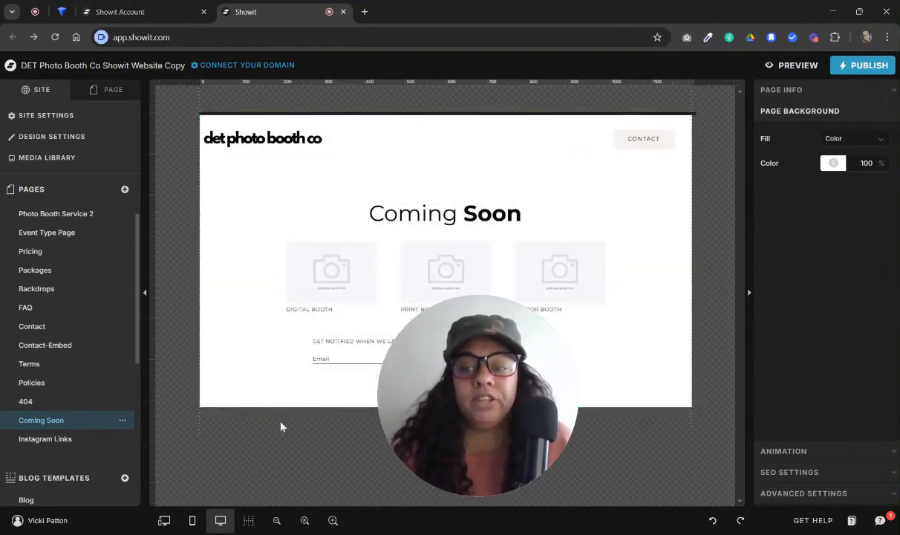
pyautogui.click(122, 421)
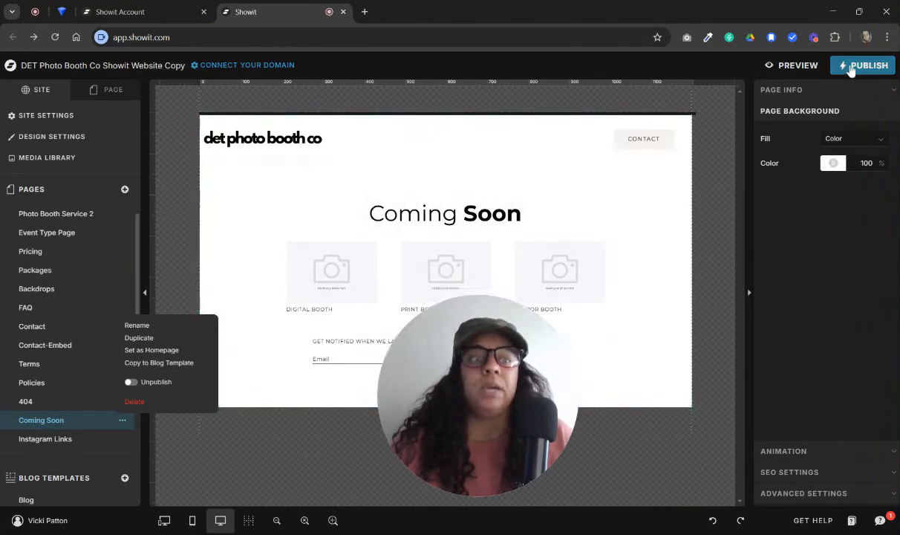
pyautogui.click(44, 259)
# Open the Pricing page, look through its site preview in the browser, and return to the editor
pyautogui.click(49, 256)
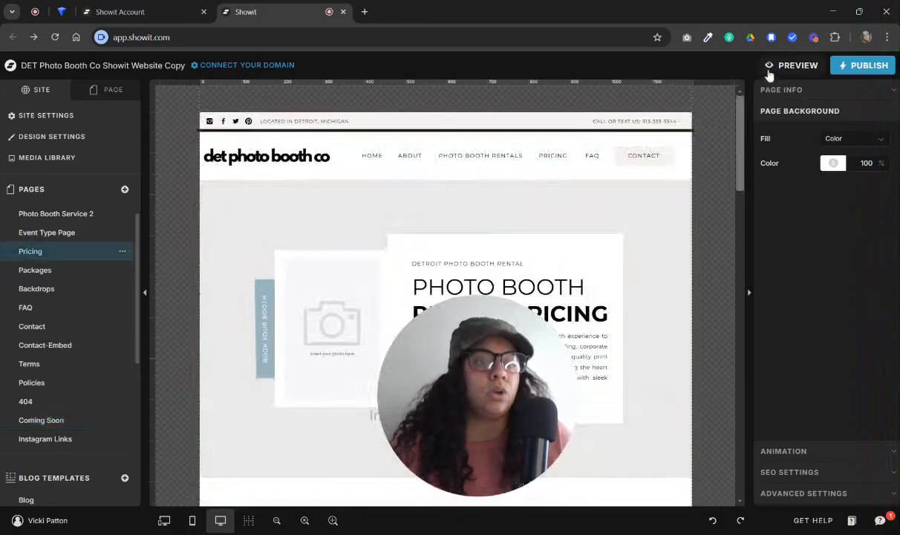
pyautogui.click(789, 66)
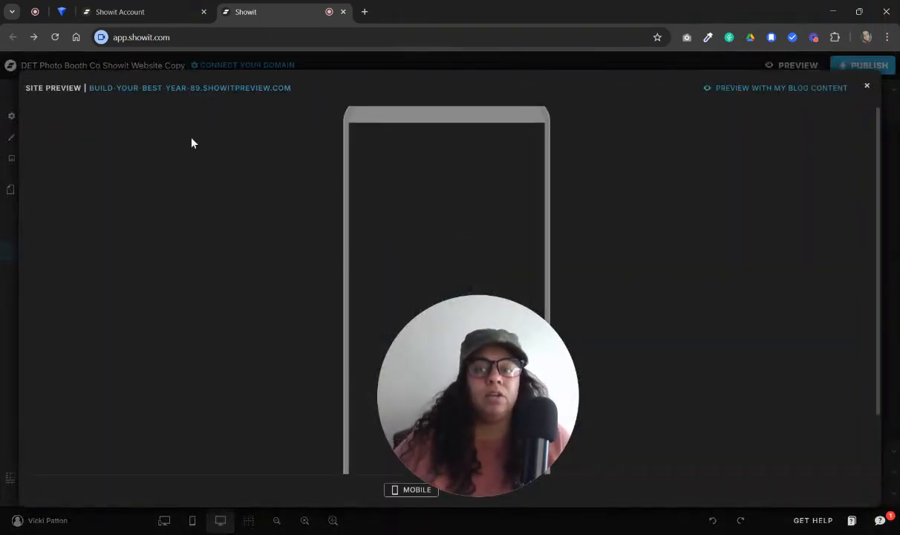
pyautogui.click(209, 89)
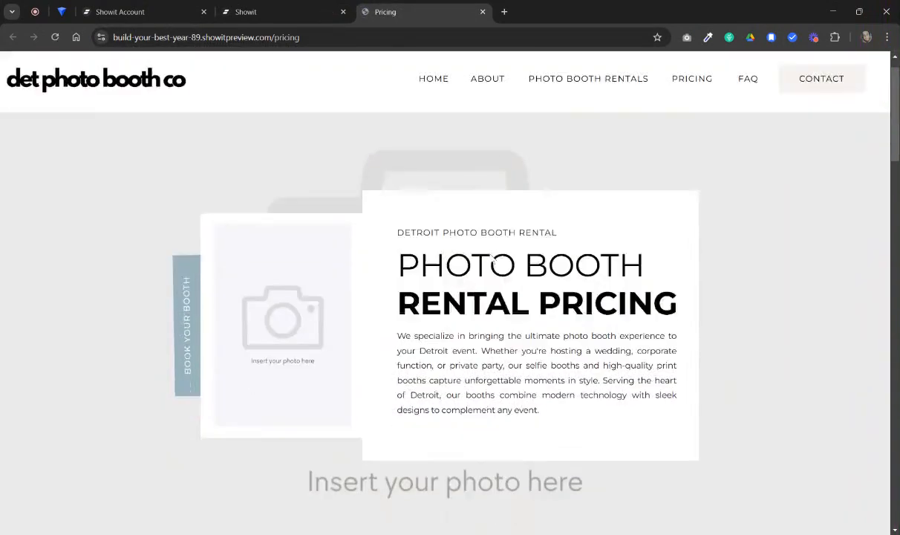
pyautogui.scroll(-10, 478, 396)
pyautogui.scroll(-9, 493, 258)
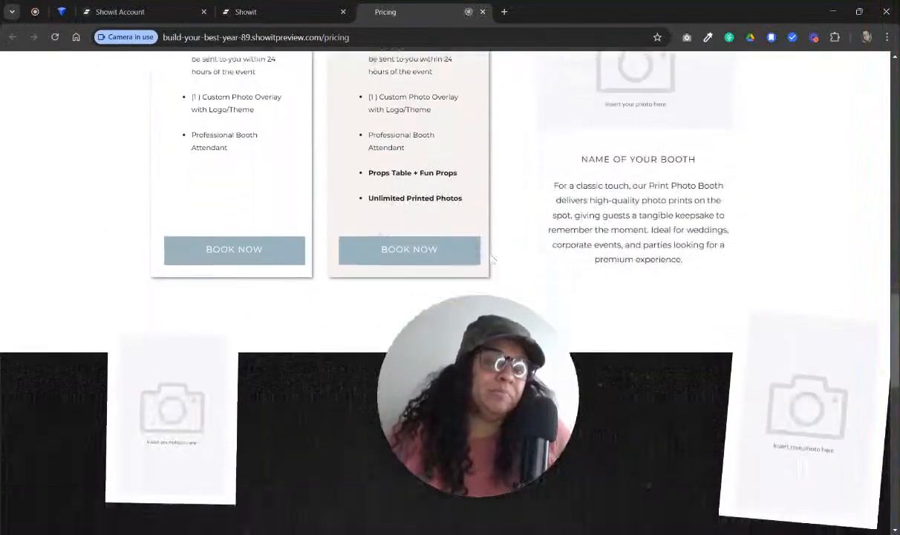
pyautogui.scroll(9, 493, 258)
pyautogui.click(483, 11)
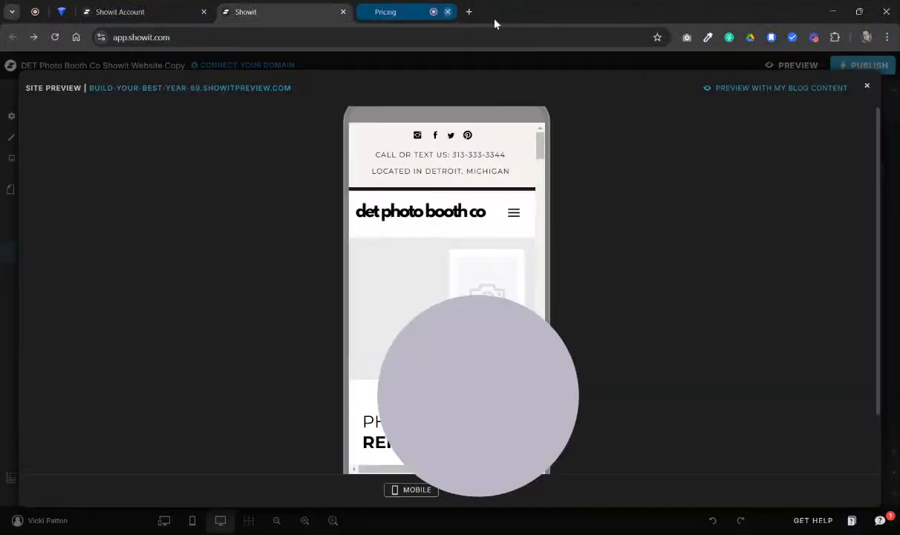
pyautogui.click(866, 88)
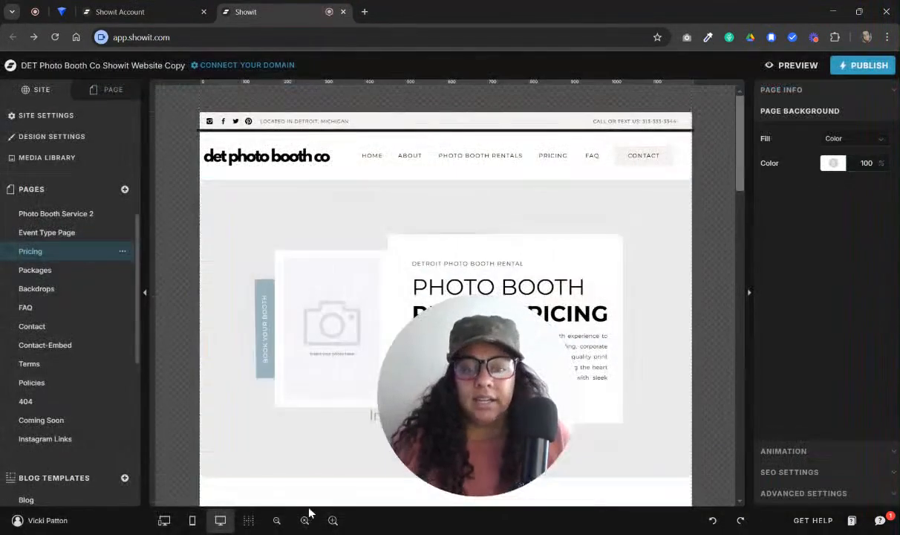
# Open the Instagram Links page and look over its link list canvas and the shared canvases below
pyautogui.click(75, 439)
pyautogui.scroll(-3, 484, 216)
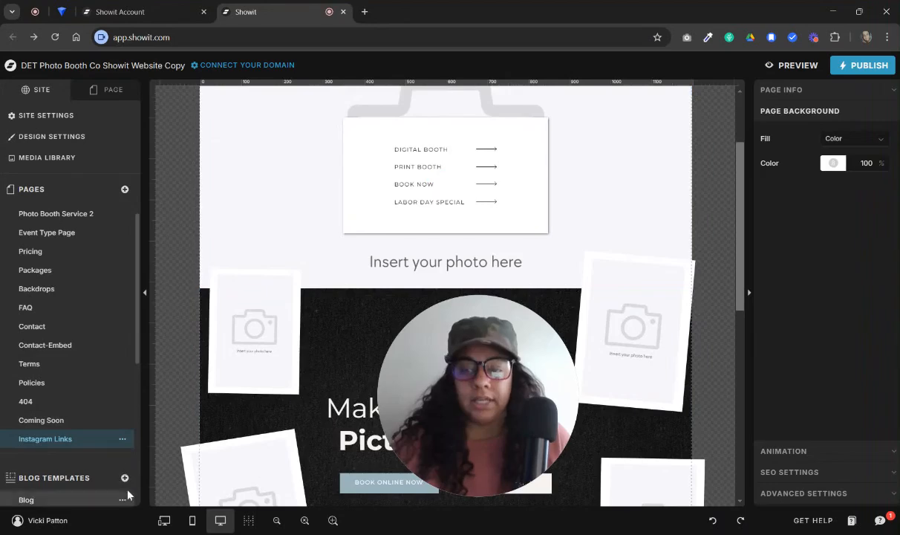
pyautogui.scroll(3, 468, 277)
pyautogui.scroll(-3, 456, 269)
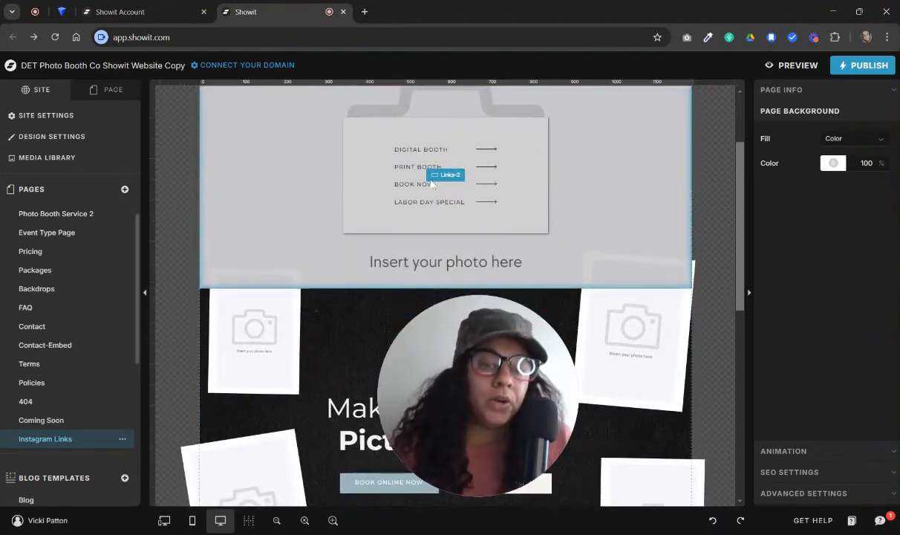
pyautogui.scroll(3, 398, 204)
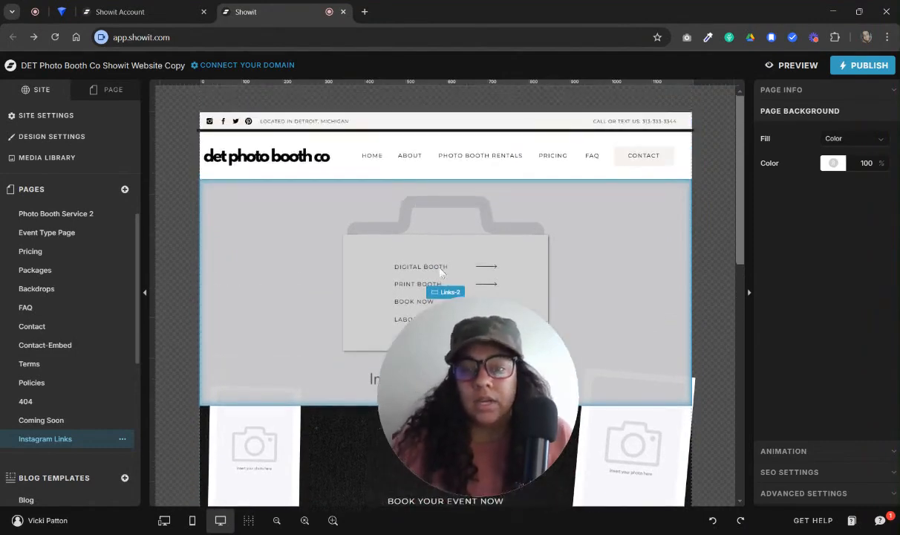
# Open the Photo Booth Service 2 page and look through its canvases from the hero to the footer
pyautogui.click(56, 214)
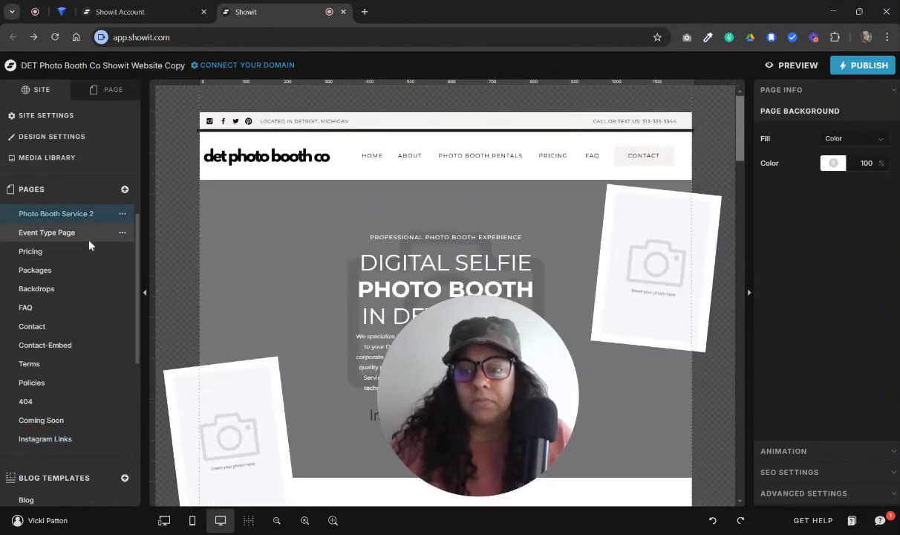
pyautogui.scroll(-5, 509, 277)
pyautogui.scroll(-5, 509, 277)
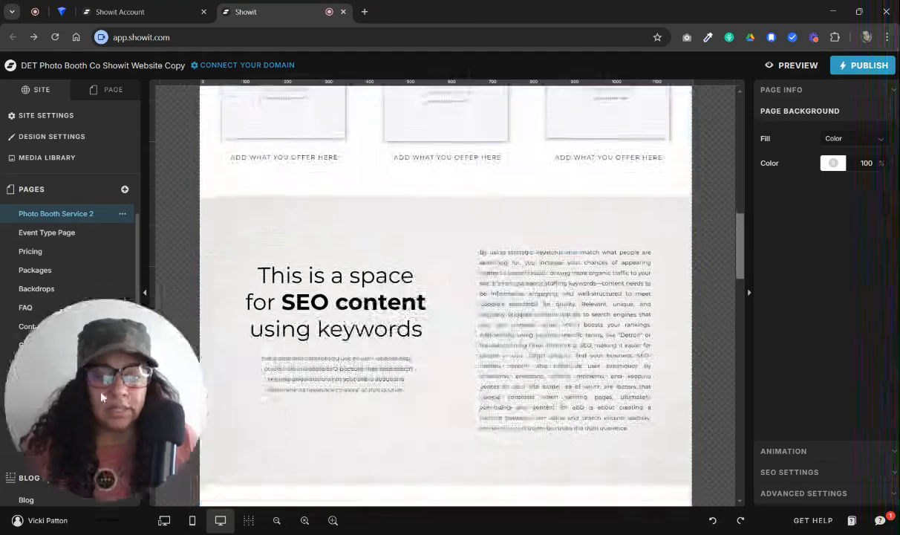
pyautogui.scroll(-10, 508, 443)
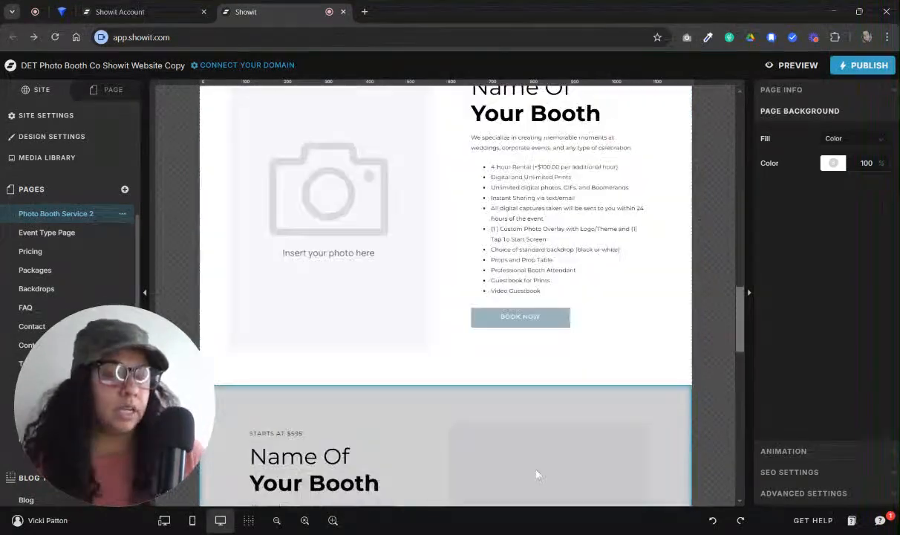
pyautogui.scroll(-8, 536, 473)
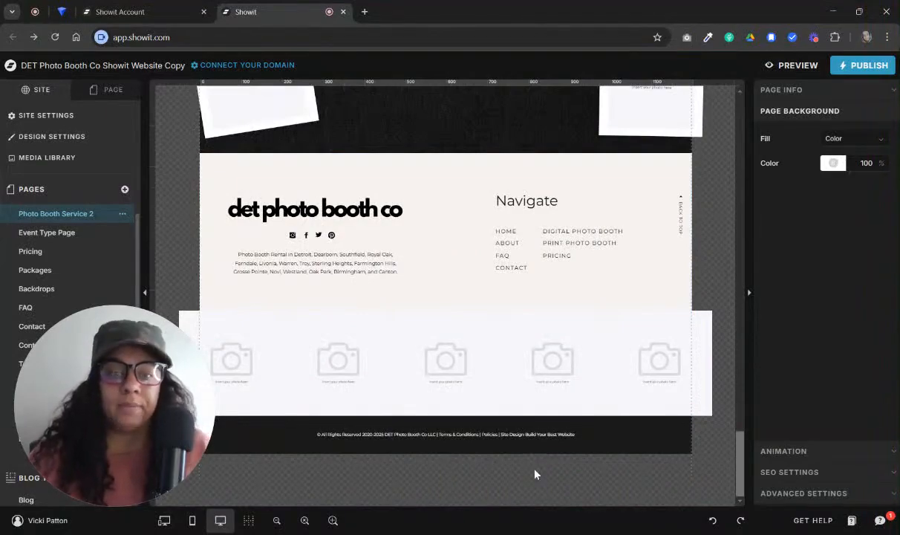
pyautogui.scroll(6, 533, 473)
pyautogui.scroll(5, 535, 473)
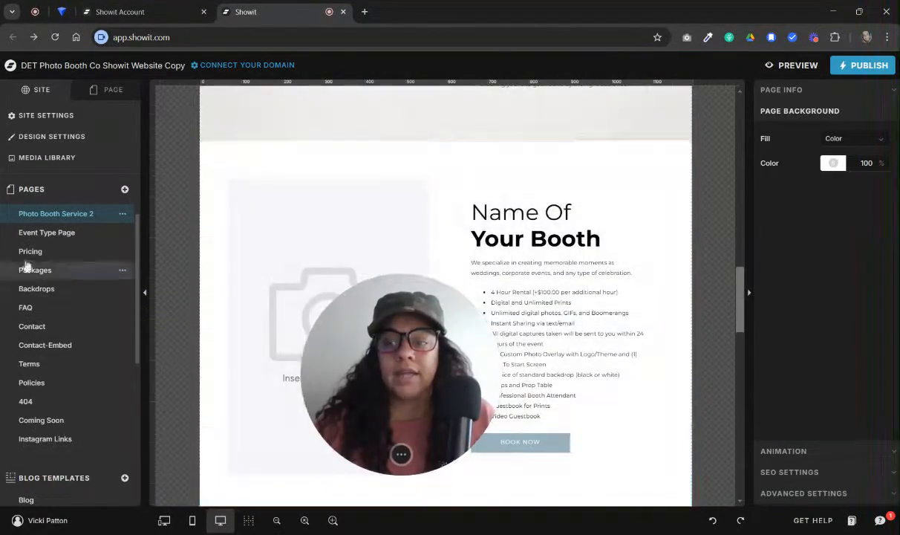
# Open the Packages page and look through its different package and pricing canvas layouts
pyautogui.click(30, 270)
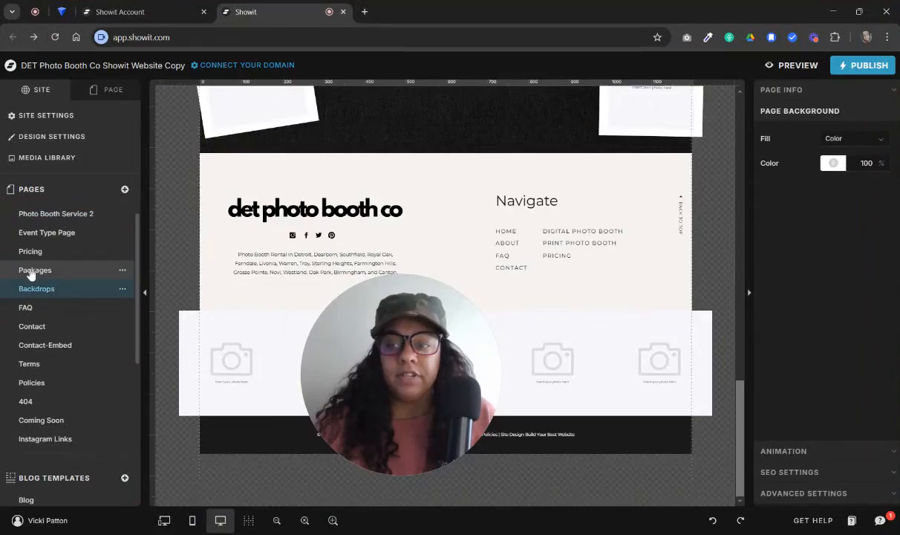
pyautogui.scroll(-8, 334, 327)
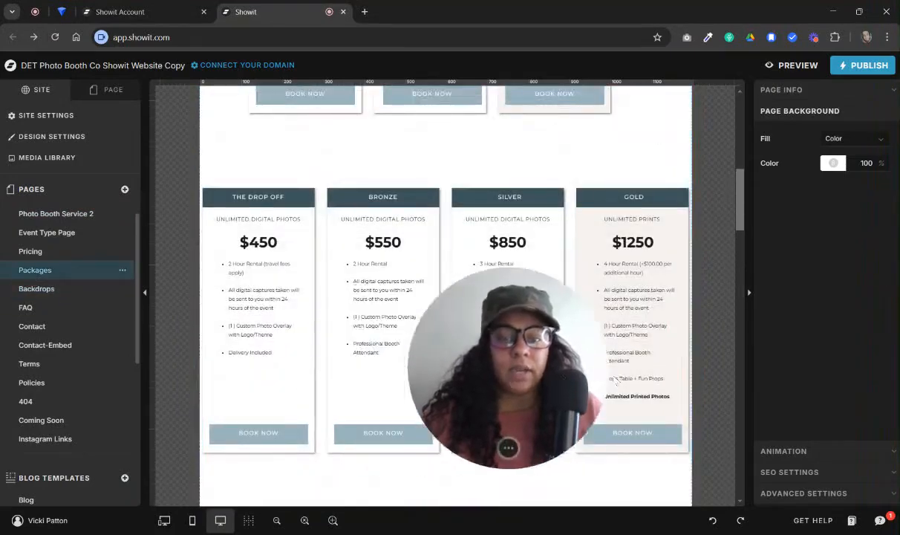
pyautogui.scroll(2, 414, 340)
pyautogui.scroll(6, 415, 340)
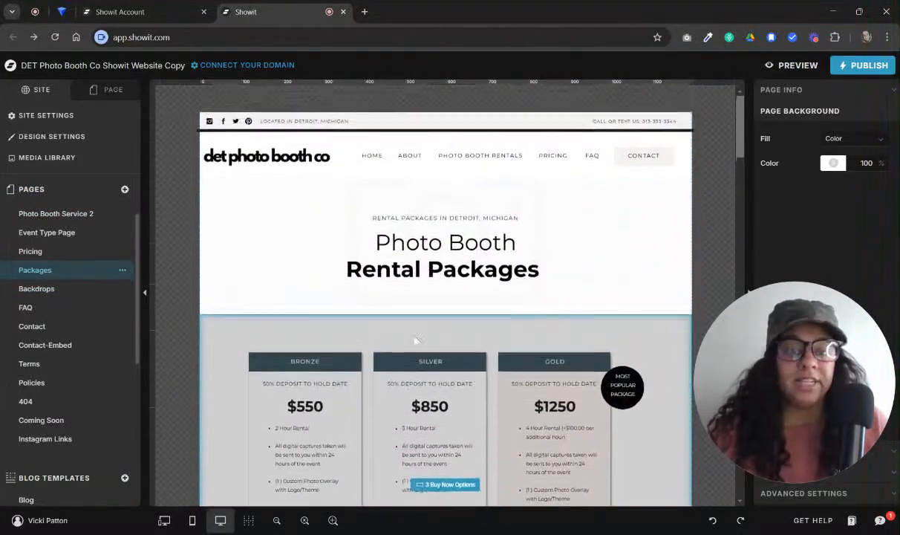
pyautogui.scroll(-8, 414, 339)
pyautogui.scroll(-10, 415, 340)
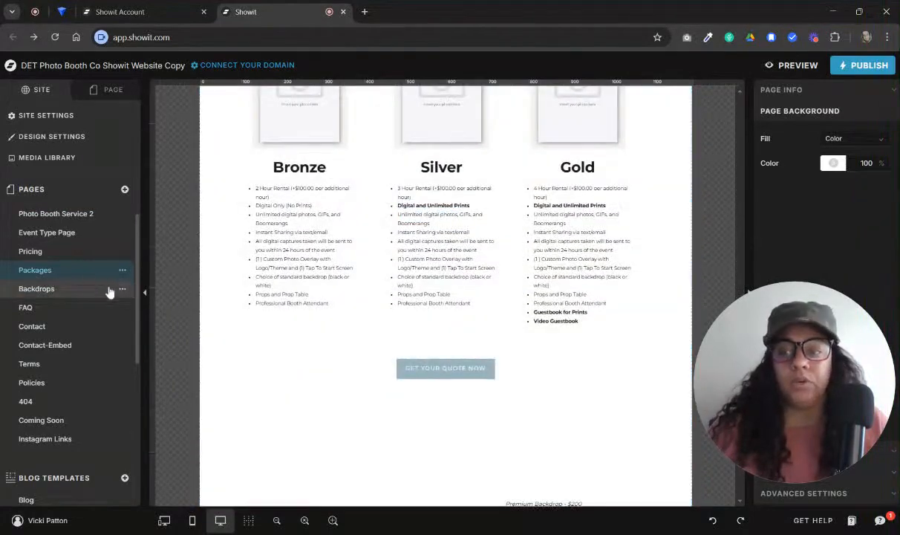
# Open the Pricing page and look over its package canvases and footer
pyautogui.click(31, 251)
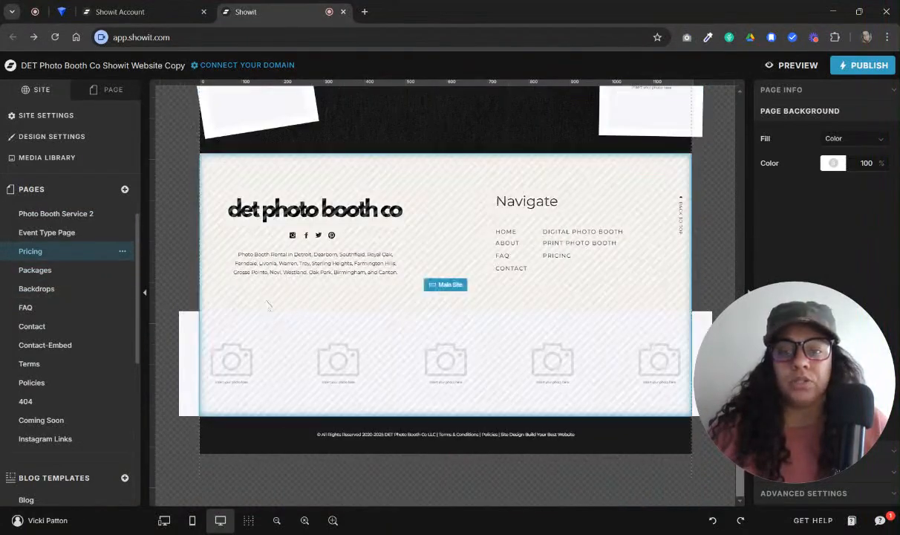
pyautogui.scroll(6, 286, 297)
pyautogui.scroll(10, 295, 312)
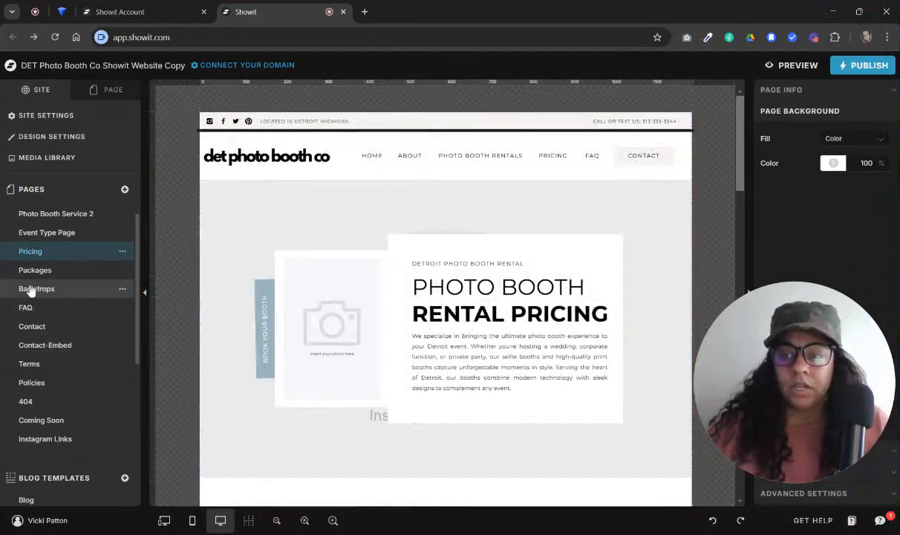
# Open the Backdrops page briefly, switch to the FAQ page and look through its canvases down to the booking section
pyautogui.click(31, 289)
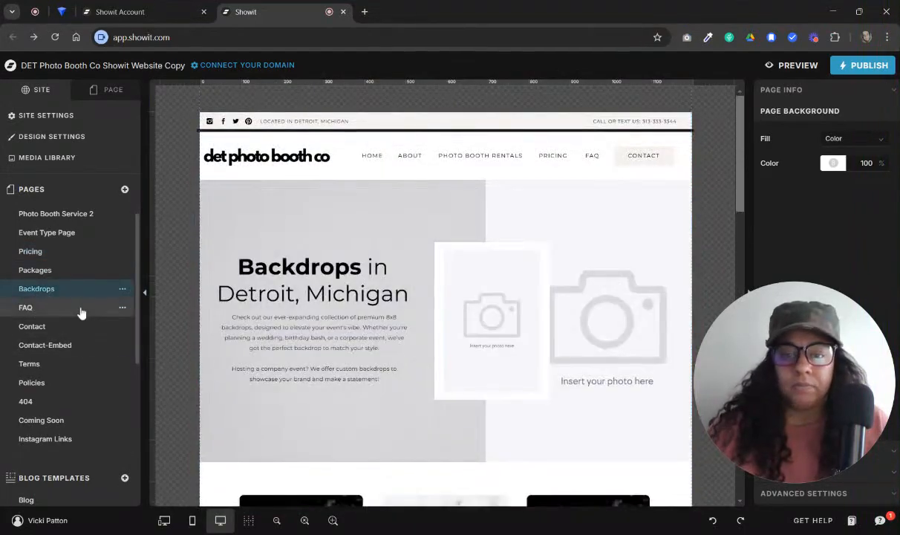
pyautogui.click(78, 307)
pyautogui.scroll(-5, 448, 301)
pyautogui.scroll(-6, 447, 301)
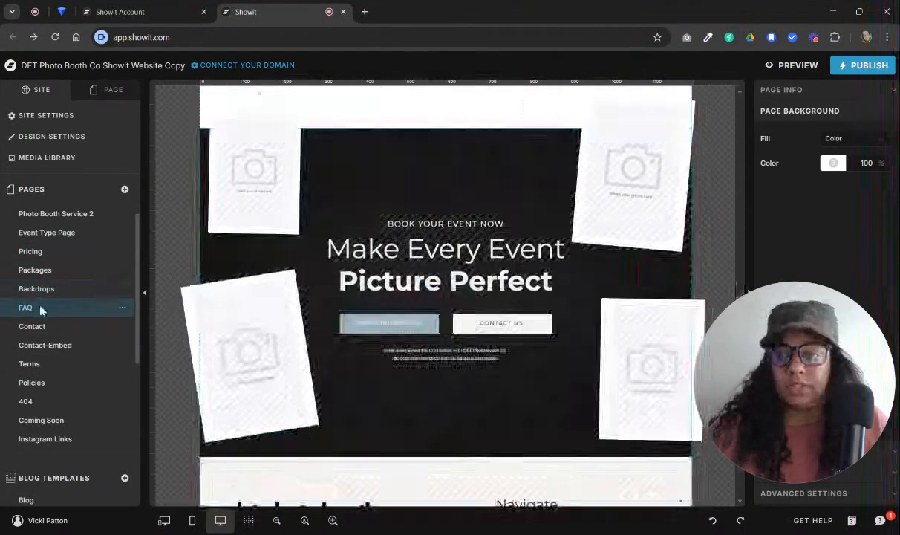
# Return to the Backdrops page and look through its canvases, ending at the header
pyautogui.click(35, 288)
pyautogui.scroll(-3, 335, 327)
pyautogui.scroll(10, 354, 316)
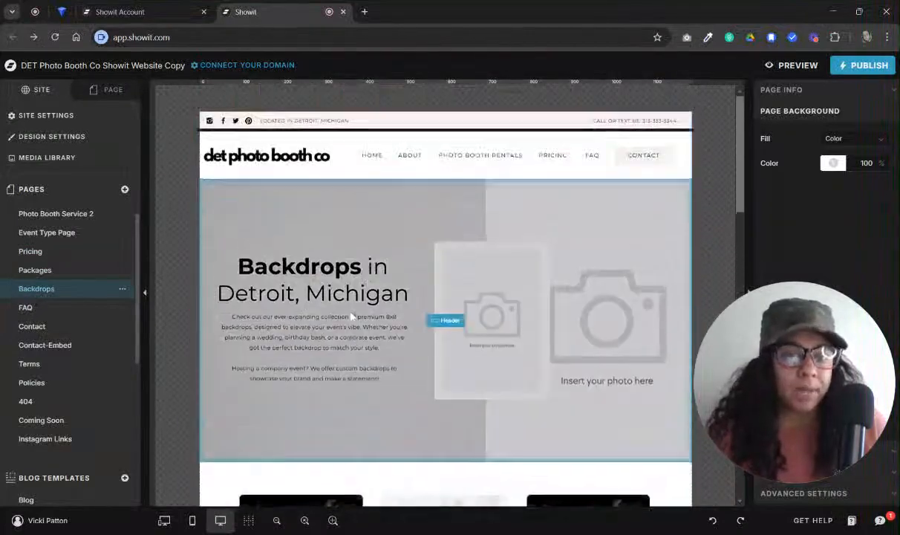
# Open the Blog template and look through its featured post and event gallery canvases
pyautogui.scroll(-2, 67, 431)
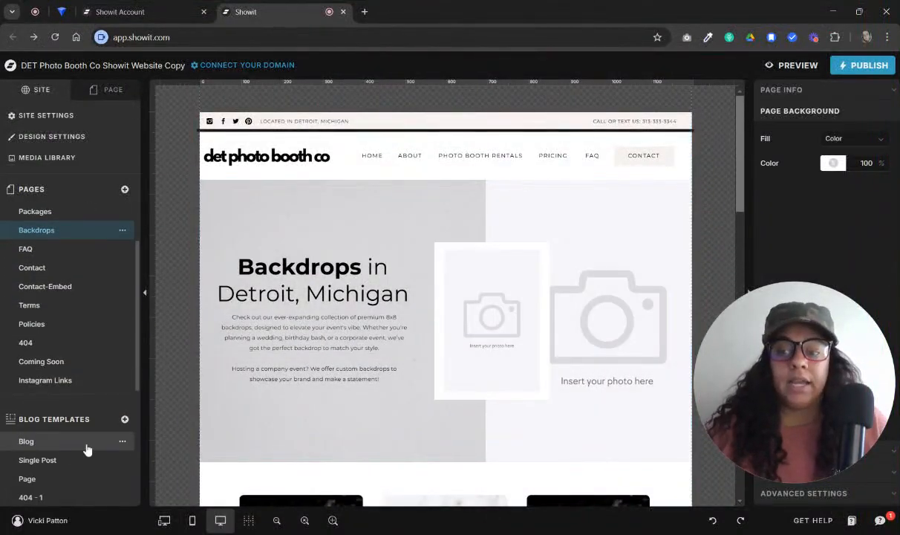
pyautogui.click(104, 444)
pyautogui.scroll(-10, 440, 208)
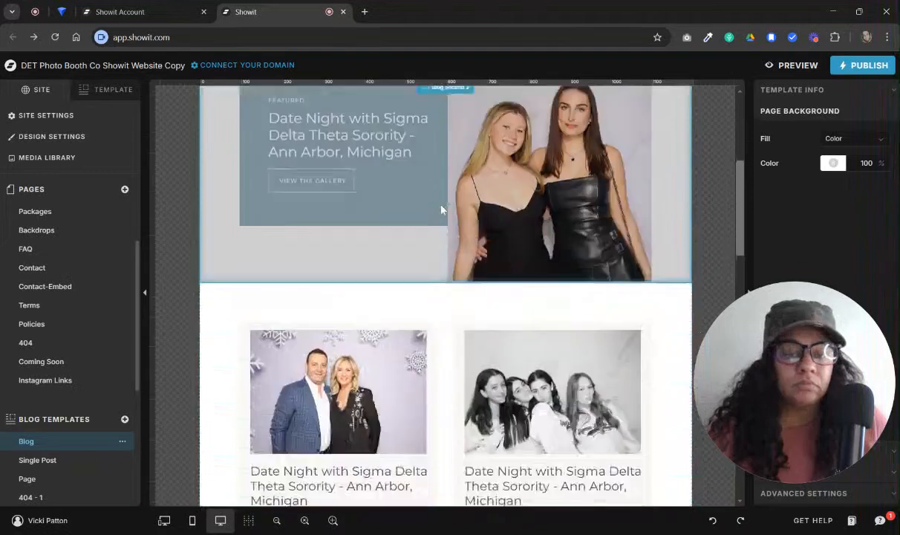
pyautogui.scroll(6, 440, 208)
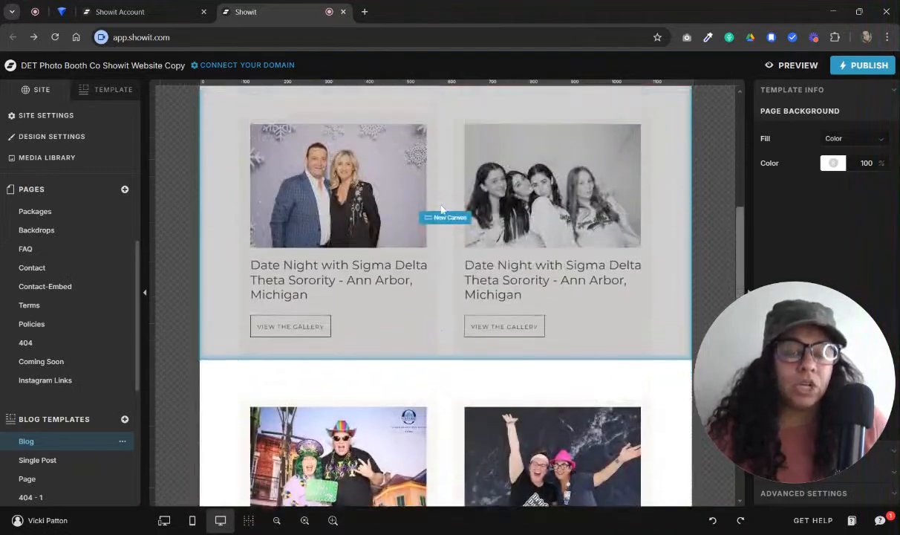
pyautogui.scroll(3, 441, 209)
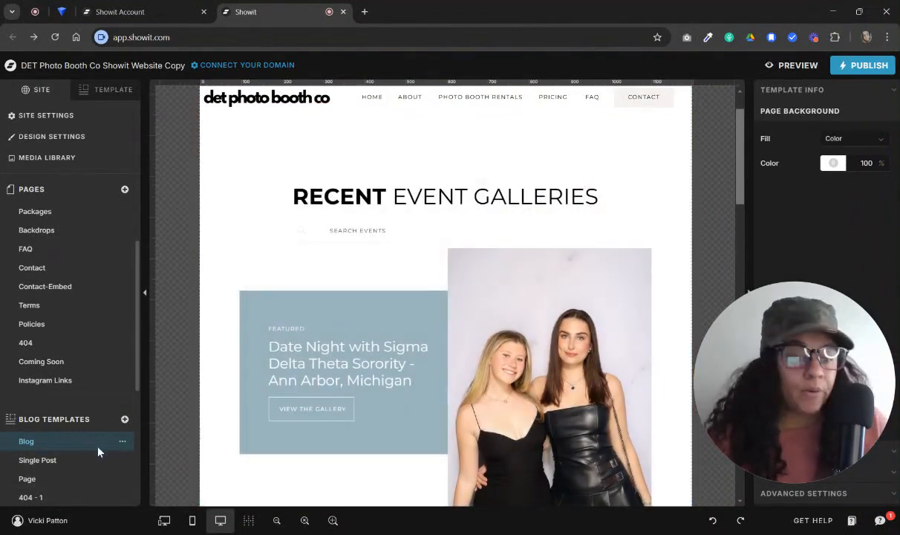
# Open the Single Post blog template and look through its post details, photo gallery and footer canvases
pyautogui.click(86, 461)
pyautogui.scroll(-5, 338, 257)
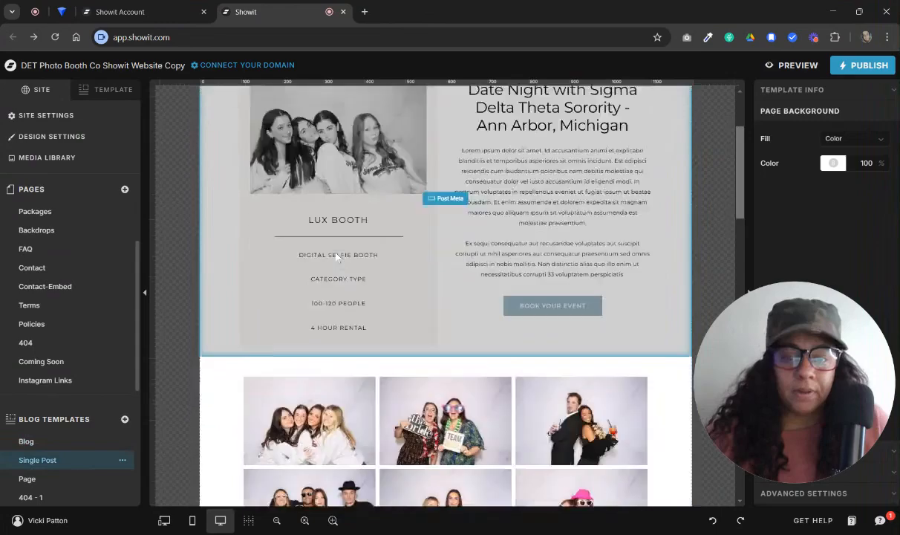
pyautogui.scroll(-15, 338, 257)
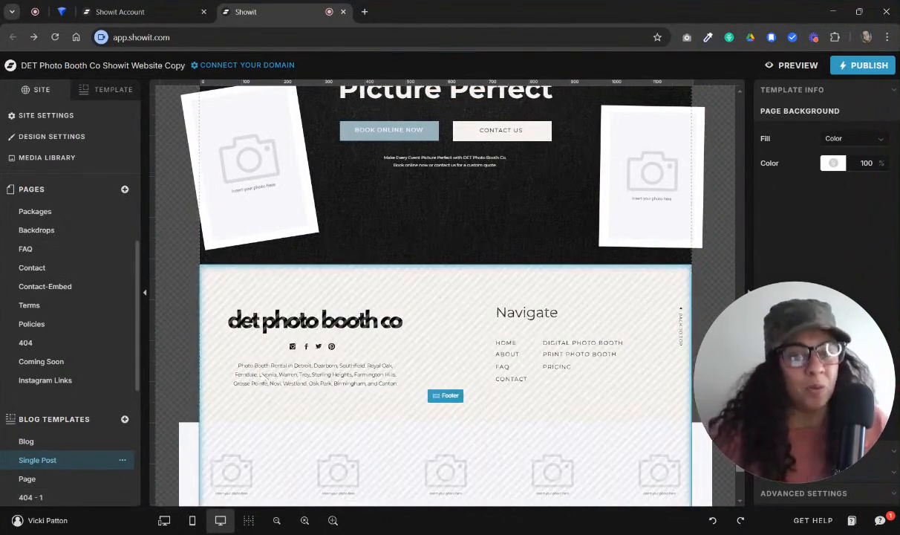
pyautogui.scroll(5, 283, 401)
pyautogui.scroll(15, 283, 402)
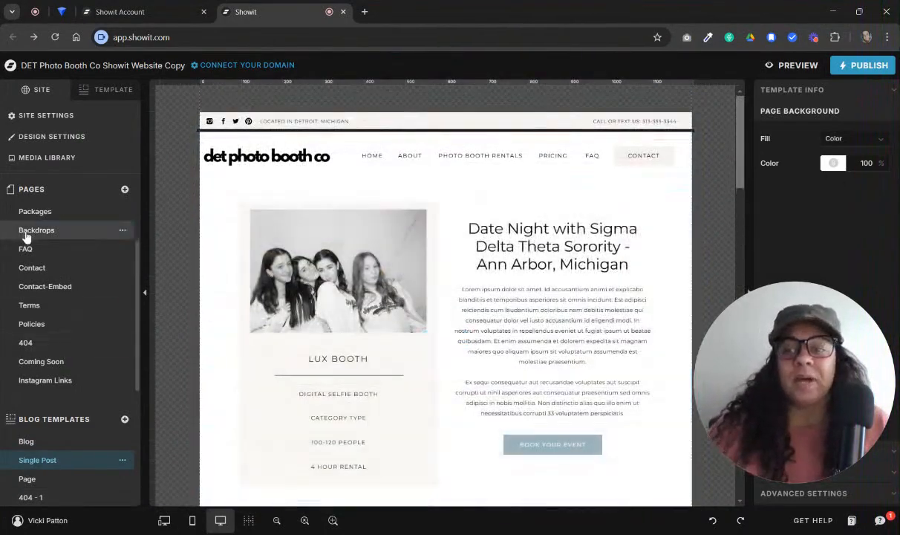
# Go back from the blog templates to the Backdrops page
pyautogui.click(26, 234)
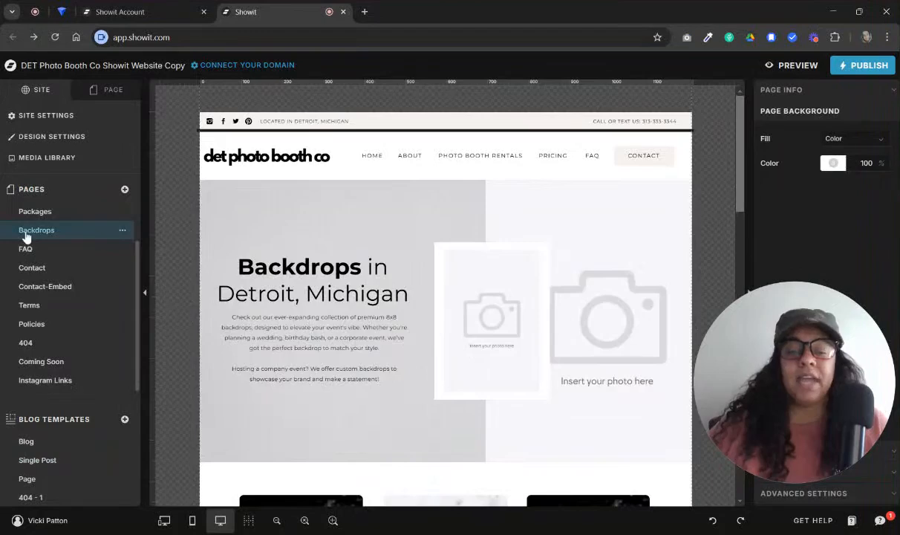